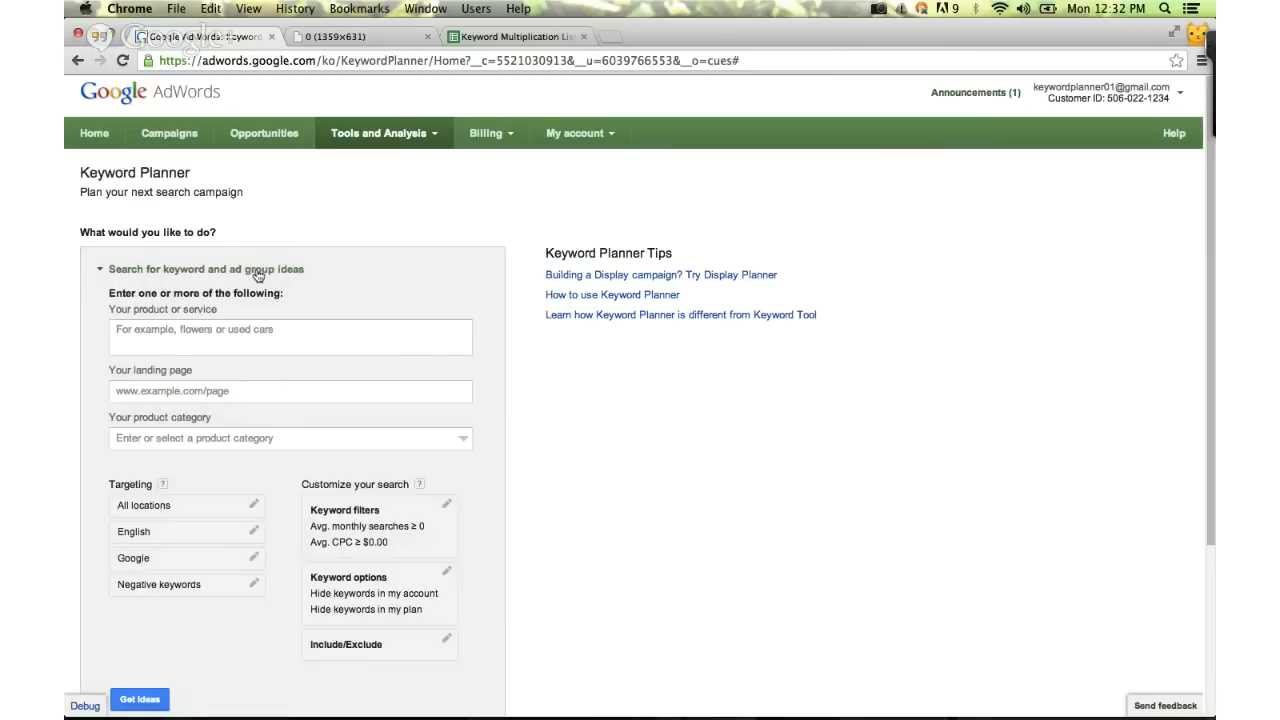
Enter wedding shoes as the product or service and target the state of New York, United States.
{"action": "left_click", "coordinate": [237, 338]}
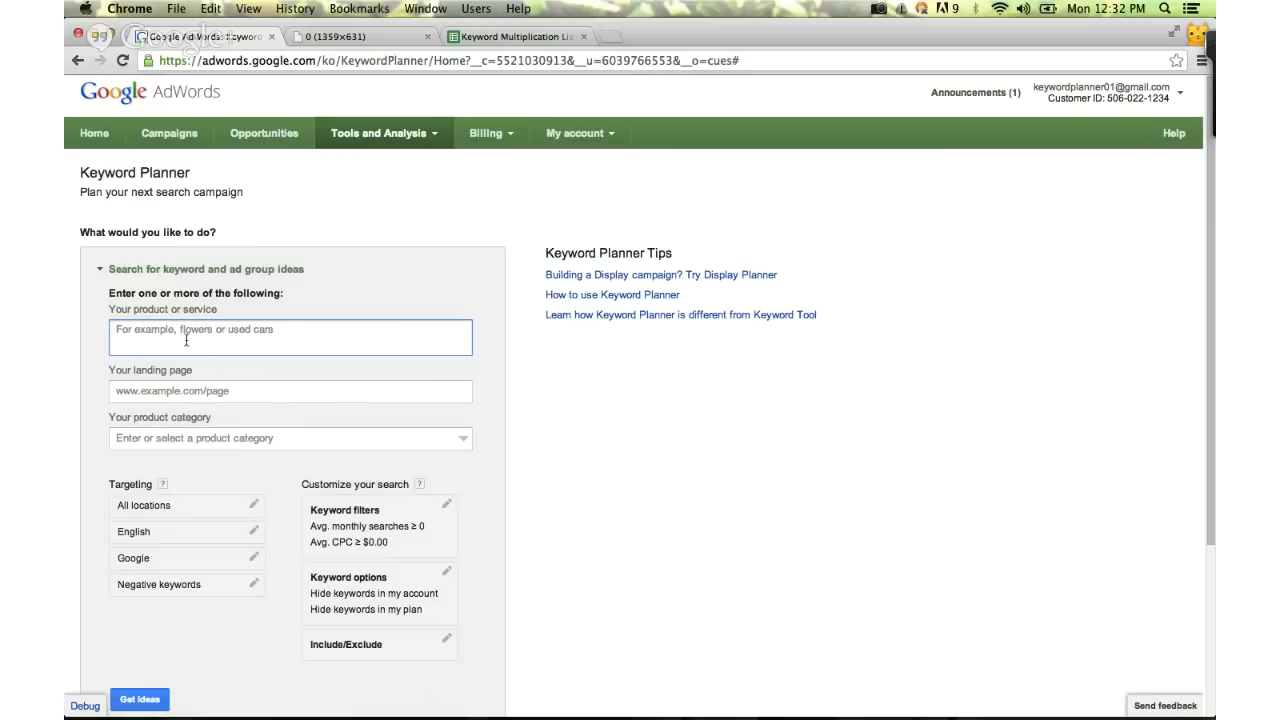
{"action": "type", "text": "wedding shoes"}
{"action": "left_click", "coordinate": [221, 508]}
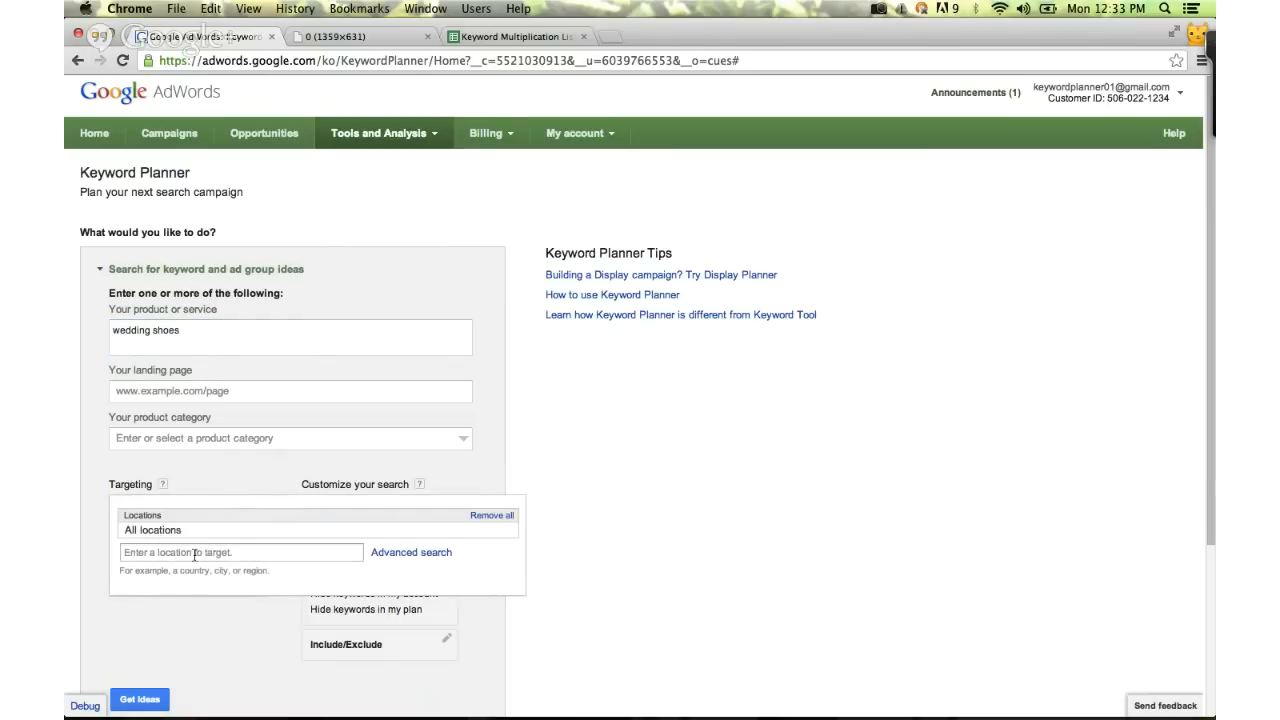
{"action": "type", "text": "new"}
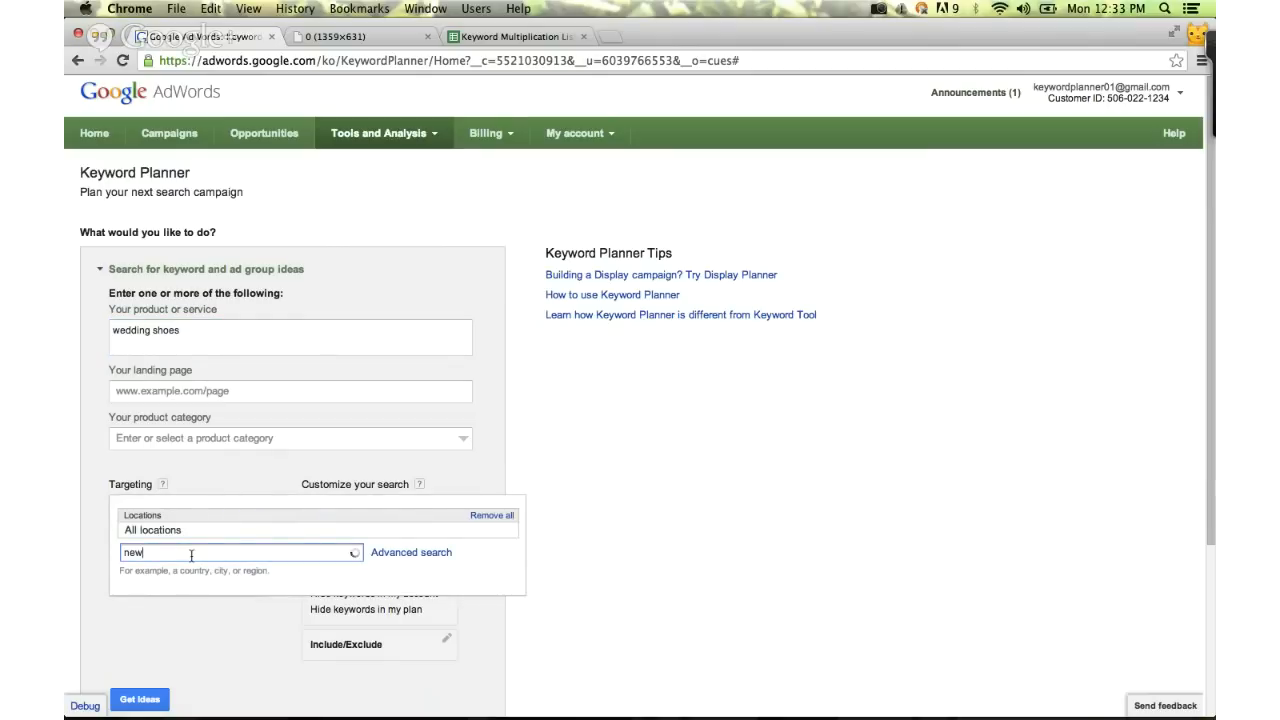
{"action": "type", "text": " yor"}
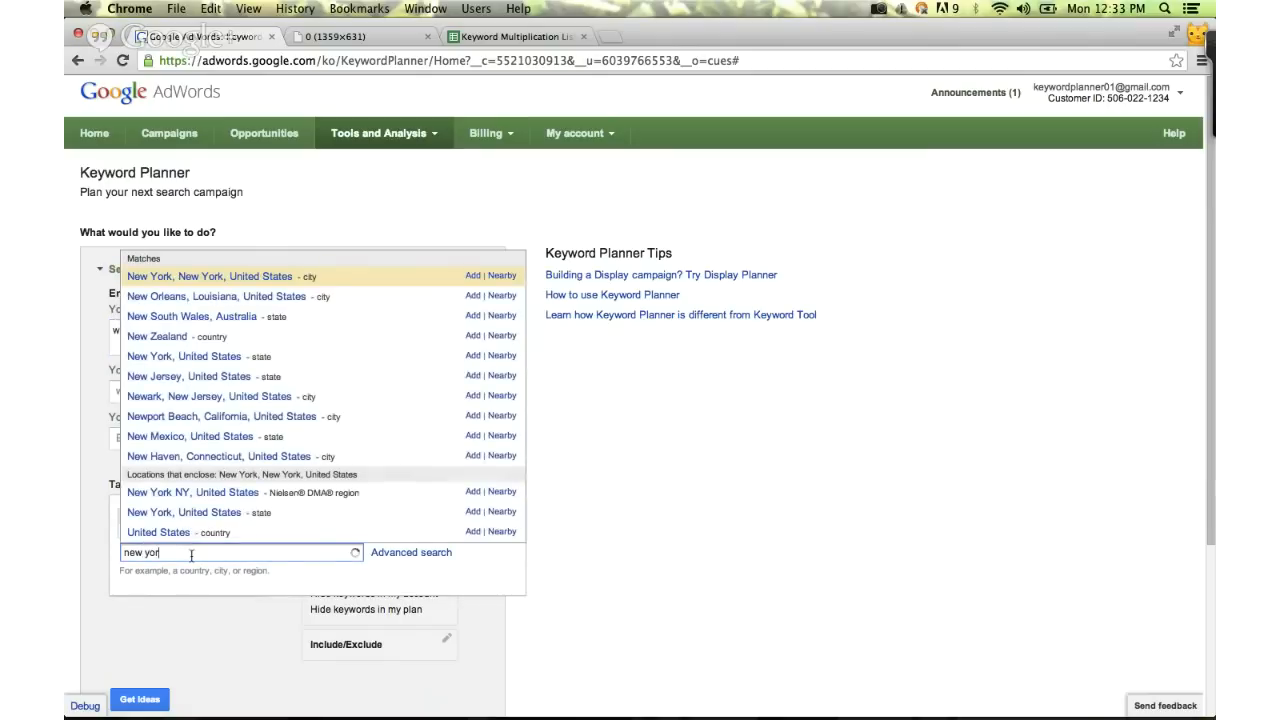
{"action": "type", "text": "k"}
{"action": "left_click", "coordinate": [200, 309]}
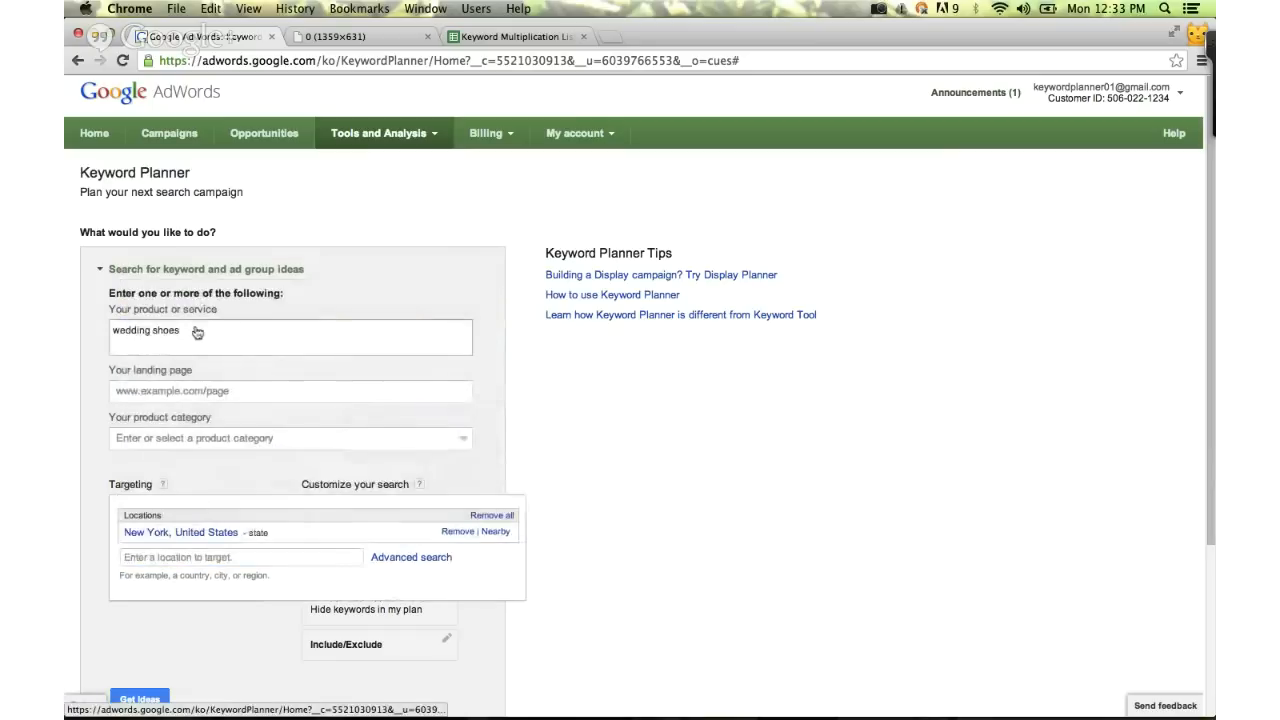
Set the network targeting to Google and search partners, and get ideas for the search.
{"action": "left_click", "coordinate": [89, 545]}
{"action": "left_click", "coordinate": [170, 566]}
{"action": "left_click", "coordinate": [125, 587]}
{"action": "left_click", "coordinate": [484, 576]}
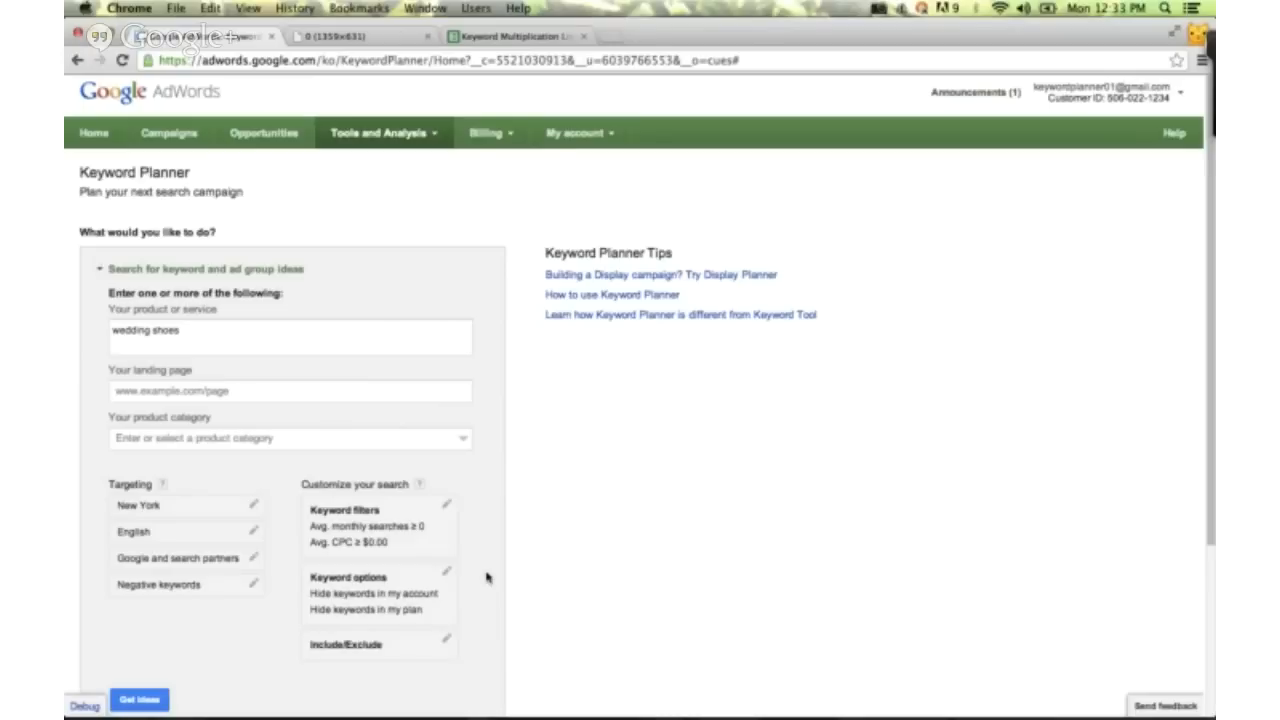
{"action": "scroll", "coordinate": [487, 577], "scroll_direction": "down", "scroll_amount": 2}
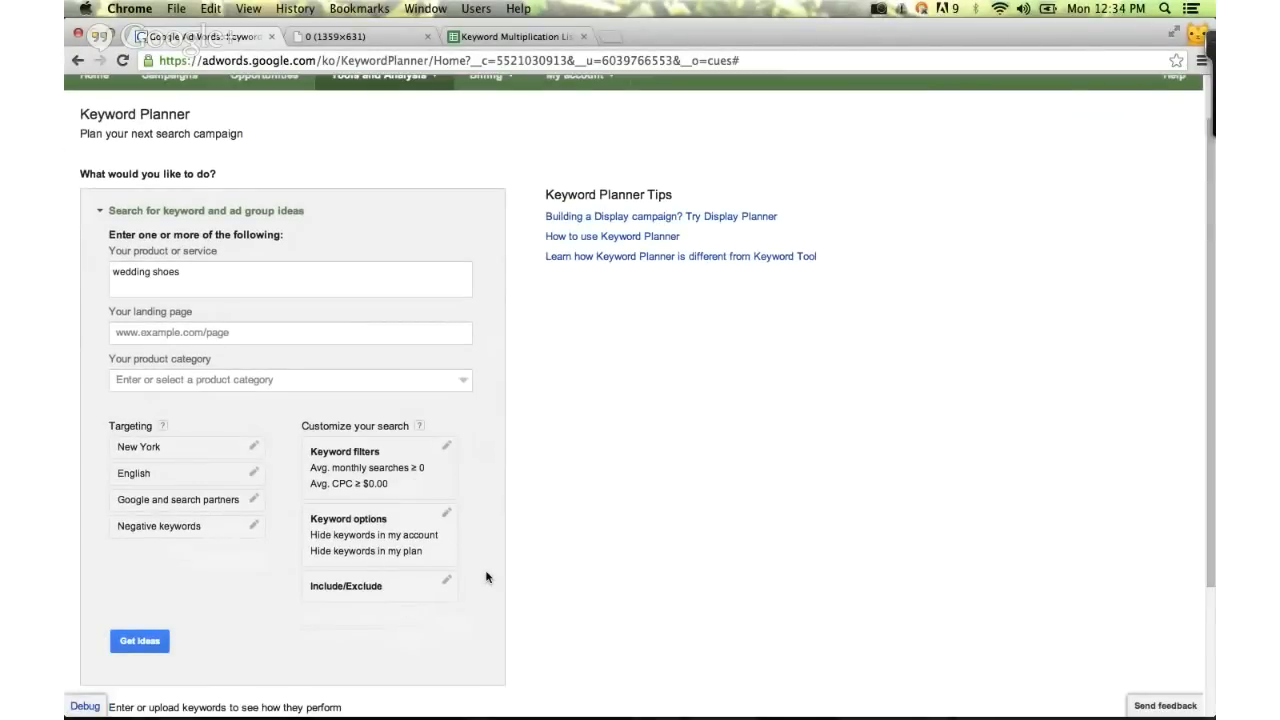
{"action": "left_click", "coordinate": [140, 641]}
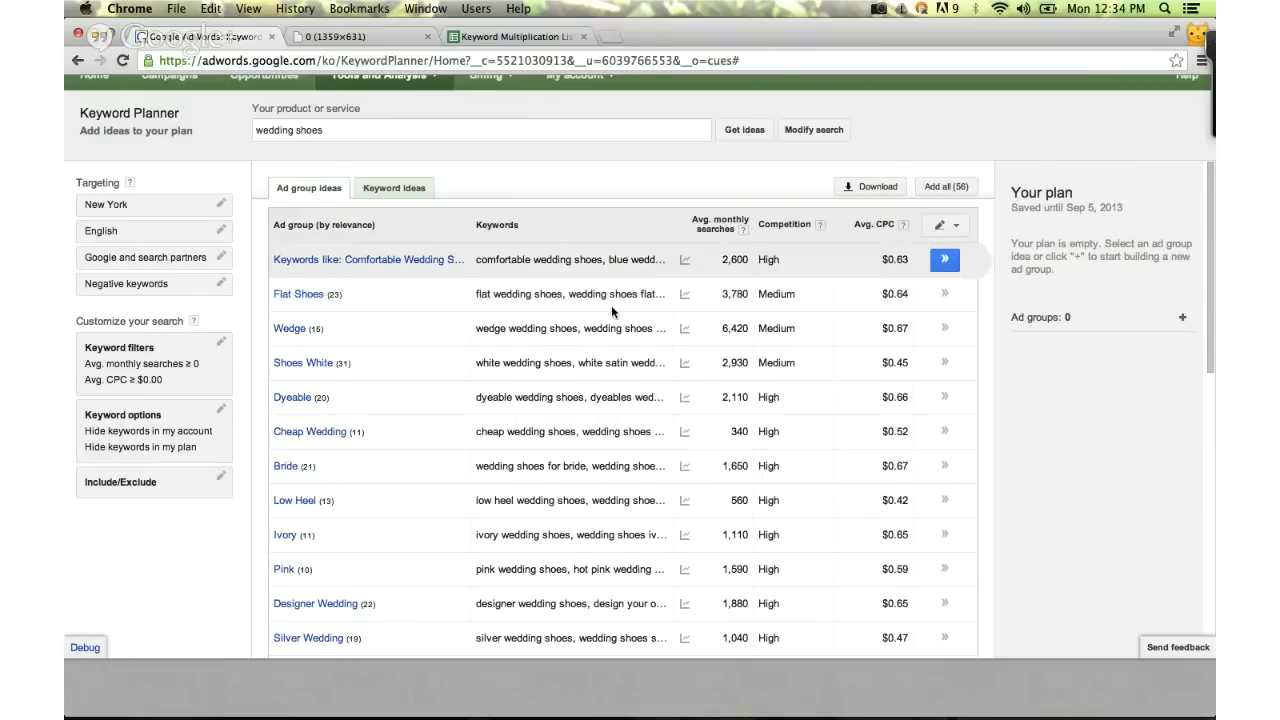
Examine the Wedge ad group's monthly search trend, including the March and May 2013 figures.
{"action": "mouse_move", "coordinate": [686, 329]}
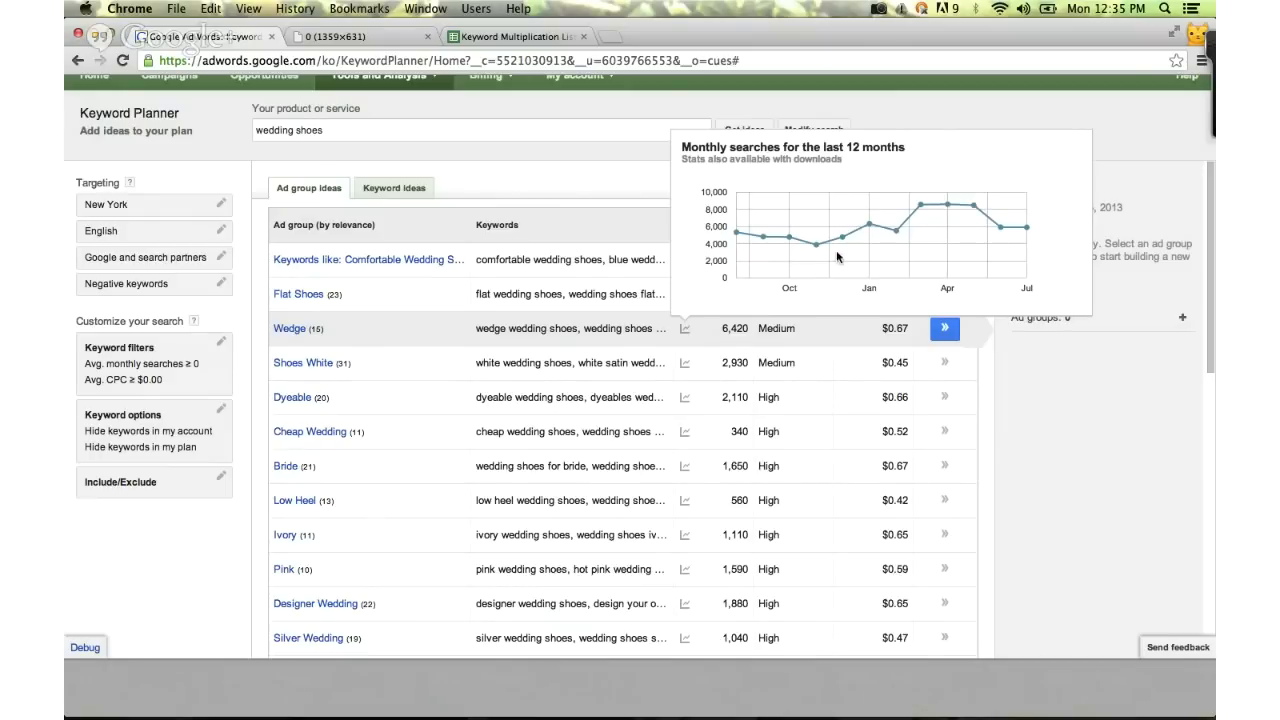
{"action": "mouse_move", "coordinate": [920, 207]}
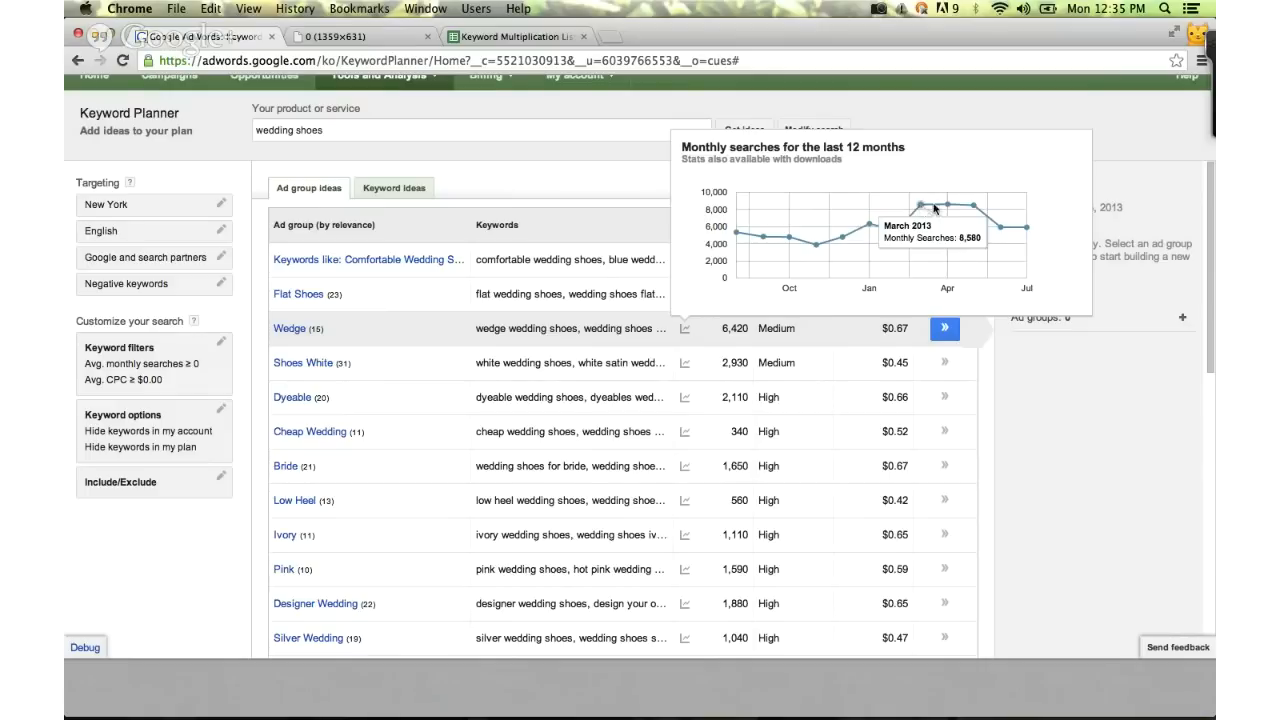
{"action": "mouse_move", "coordinate": [972, 205]}
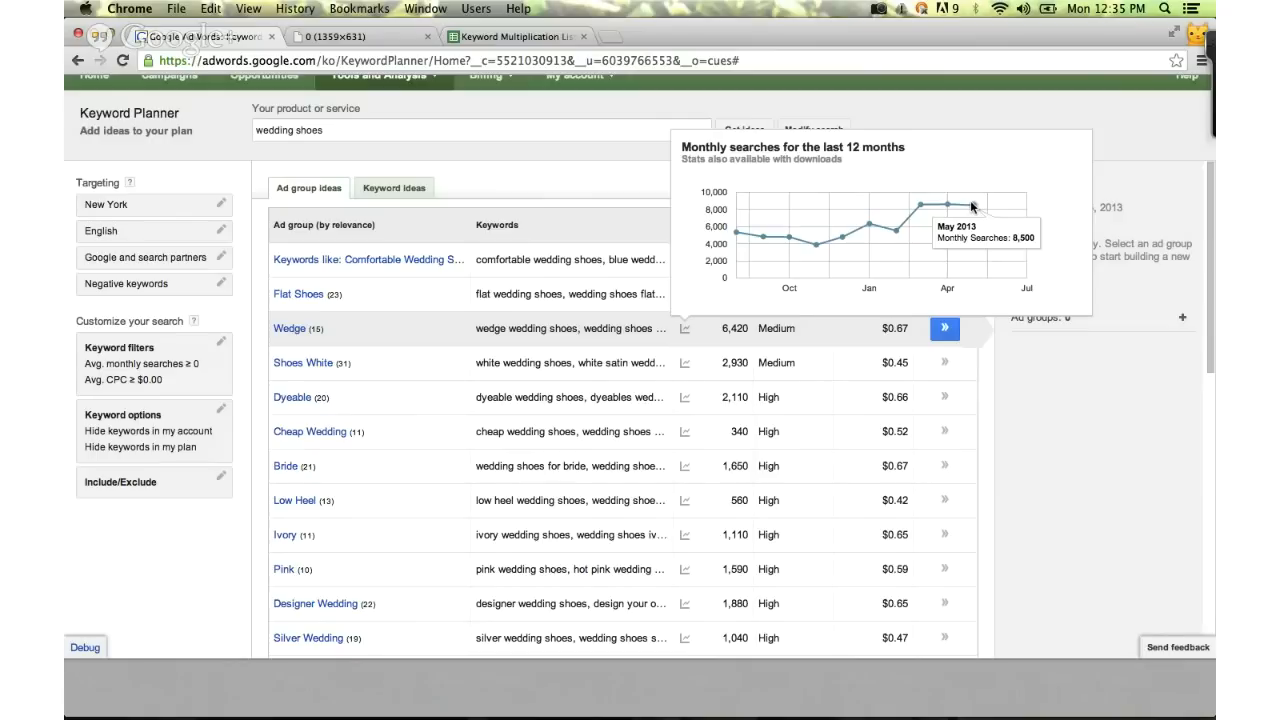
Open the Wedge ad group and add its first six keywords to the plan, from wedge wedding shoes through wedding wedges shoes.
{"action": "left_click", "coordinate": [290, 329]}
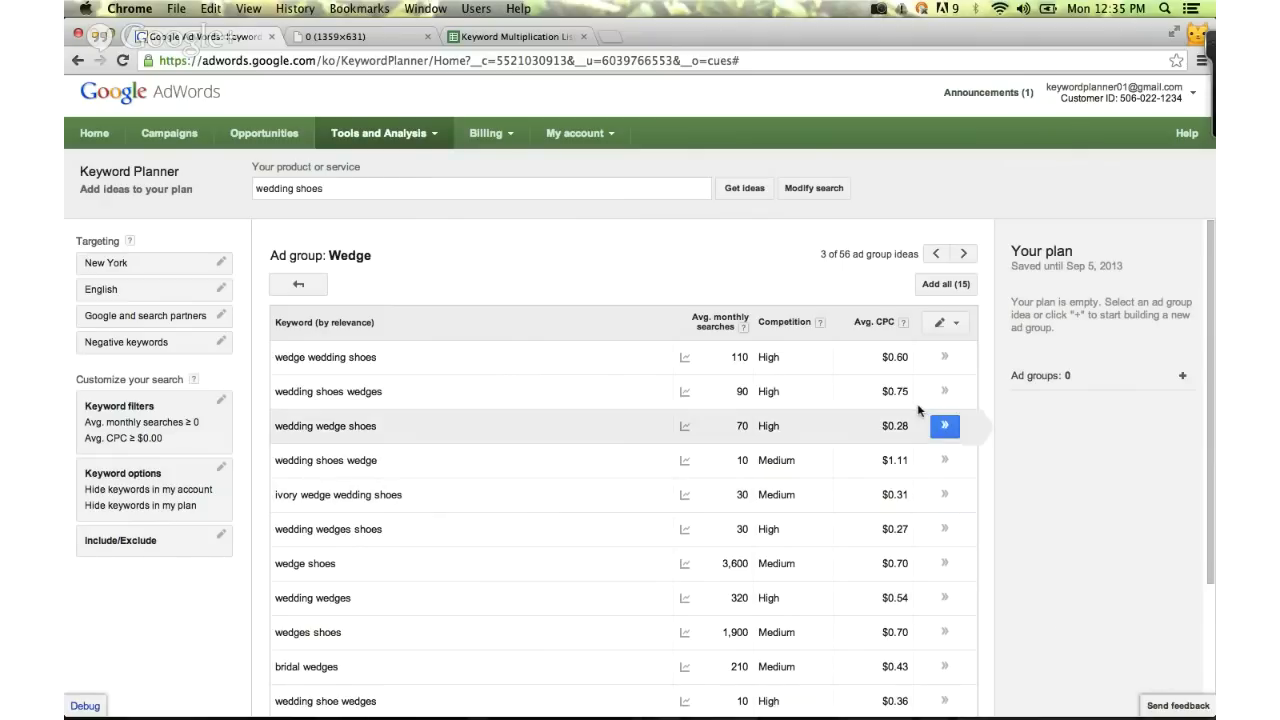
{"action": "left_click", "coordinate": [945, 359]}
{"action": "left_click", "coordinate": [944, 360]}
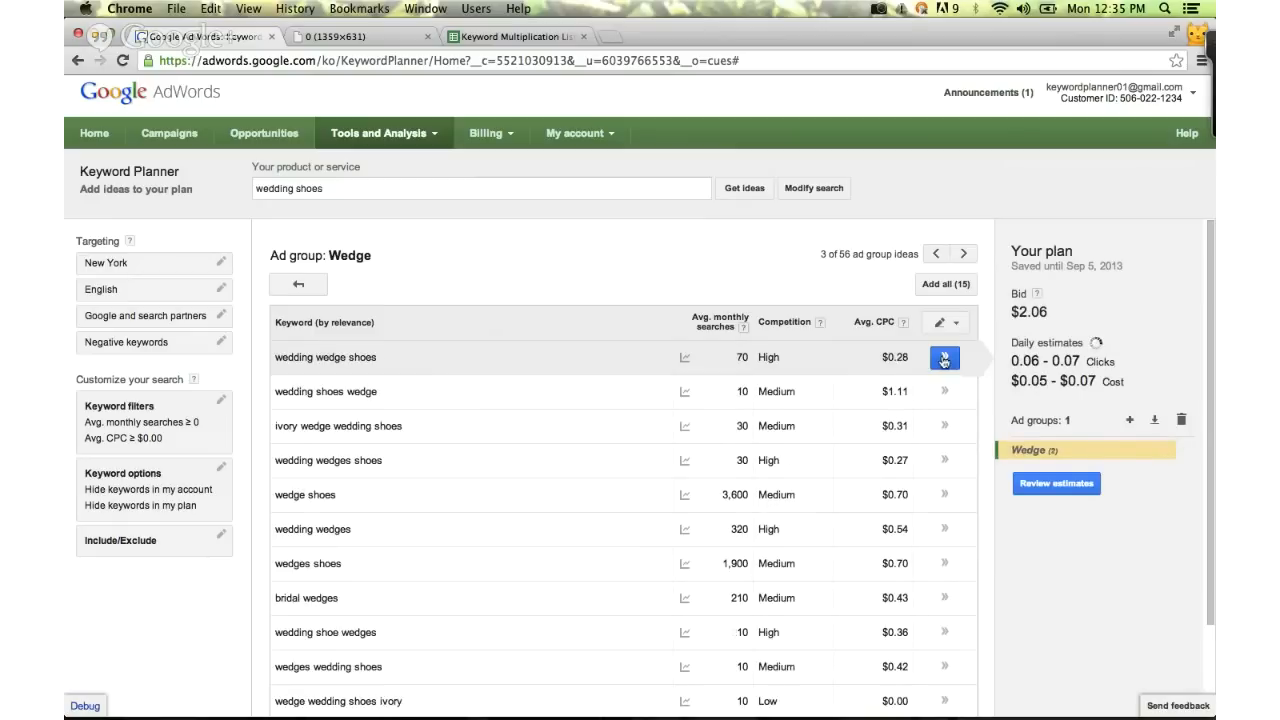
{"action": "left_click", "coordinate": [944, 360]}
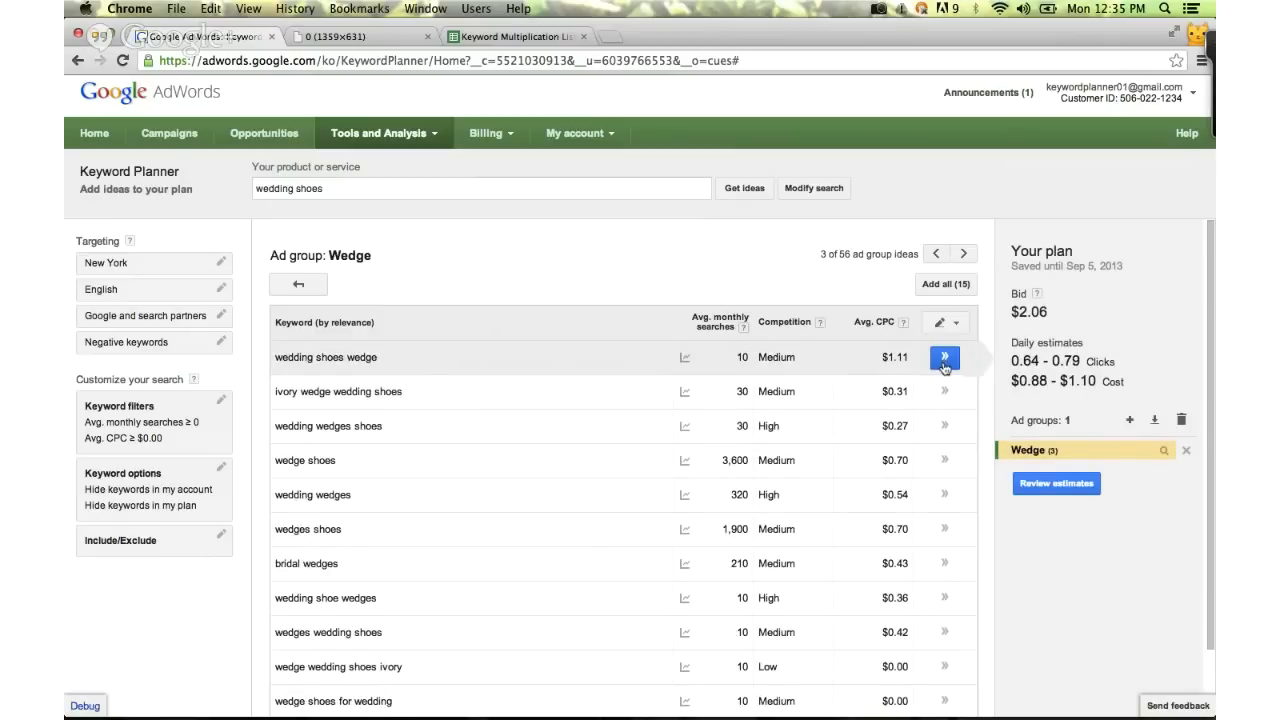
{"action": "left_click", "coordinate": [944, 360]}
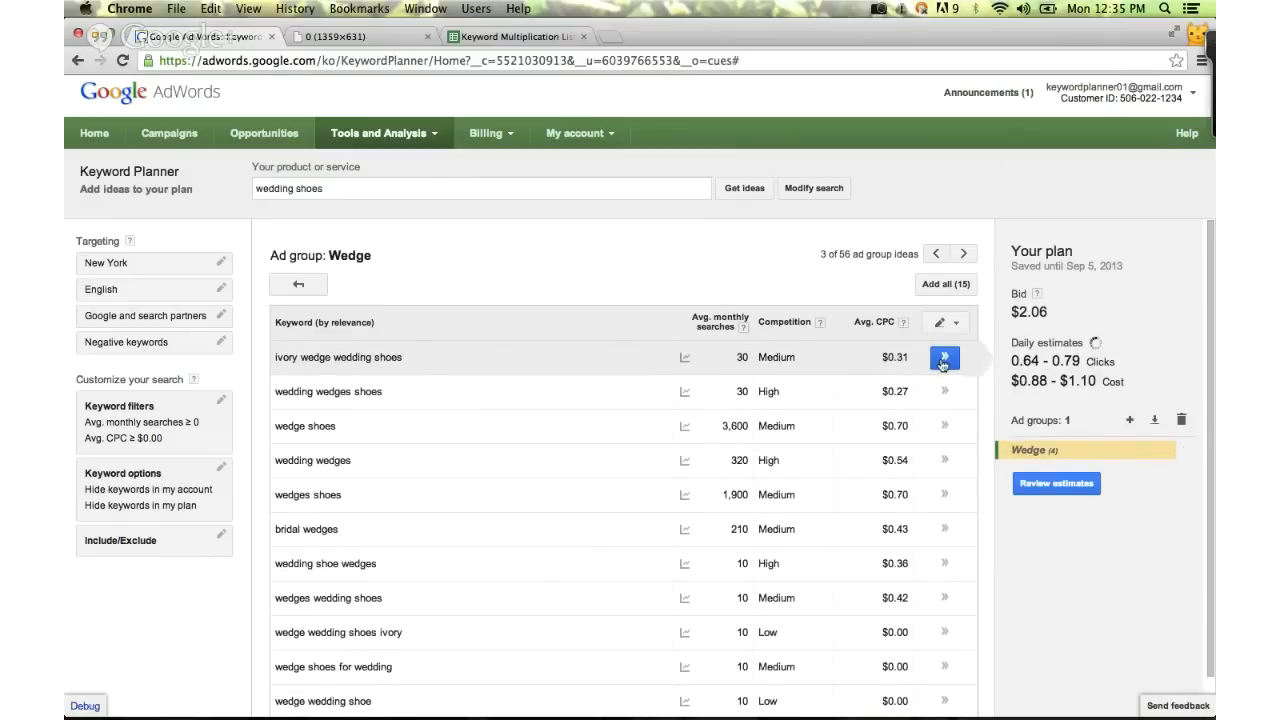
{"action": "left_click", "coordinate": [943, 362]}
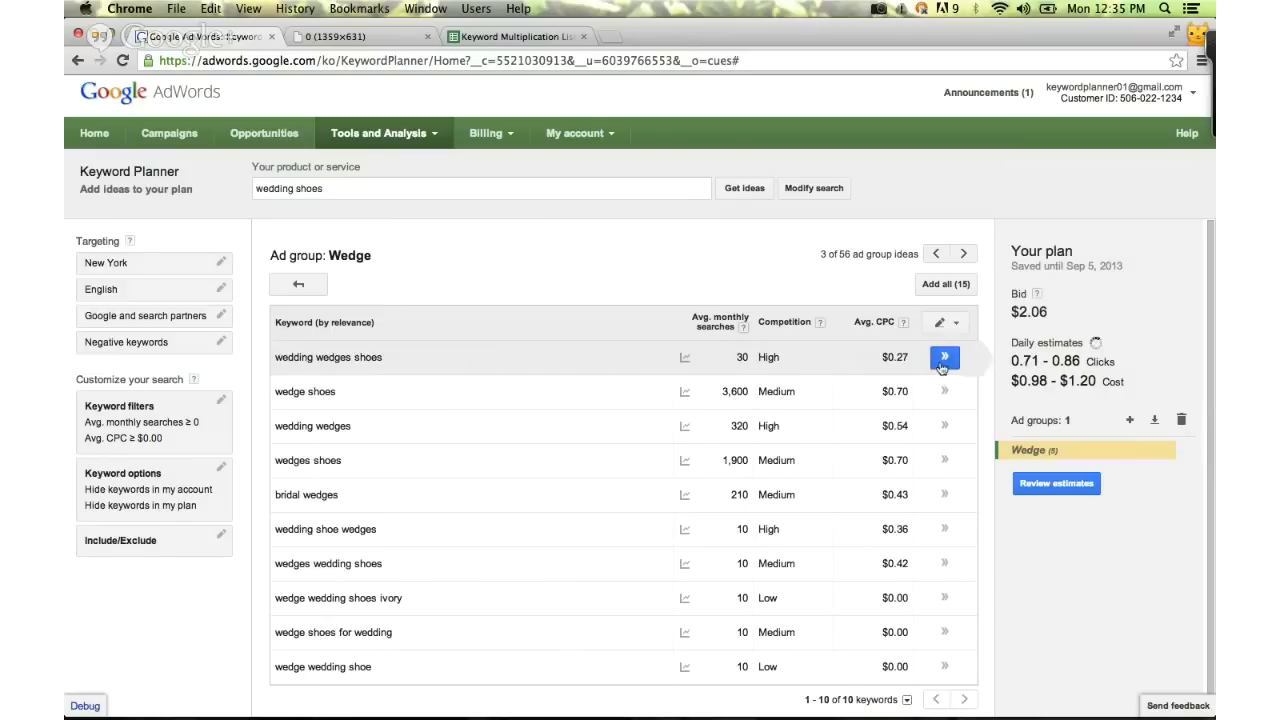
{"action": "left_click", "coordinate": [943, 360]}
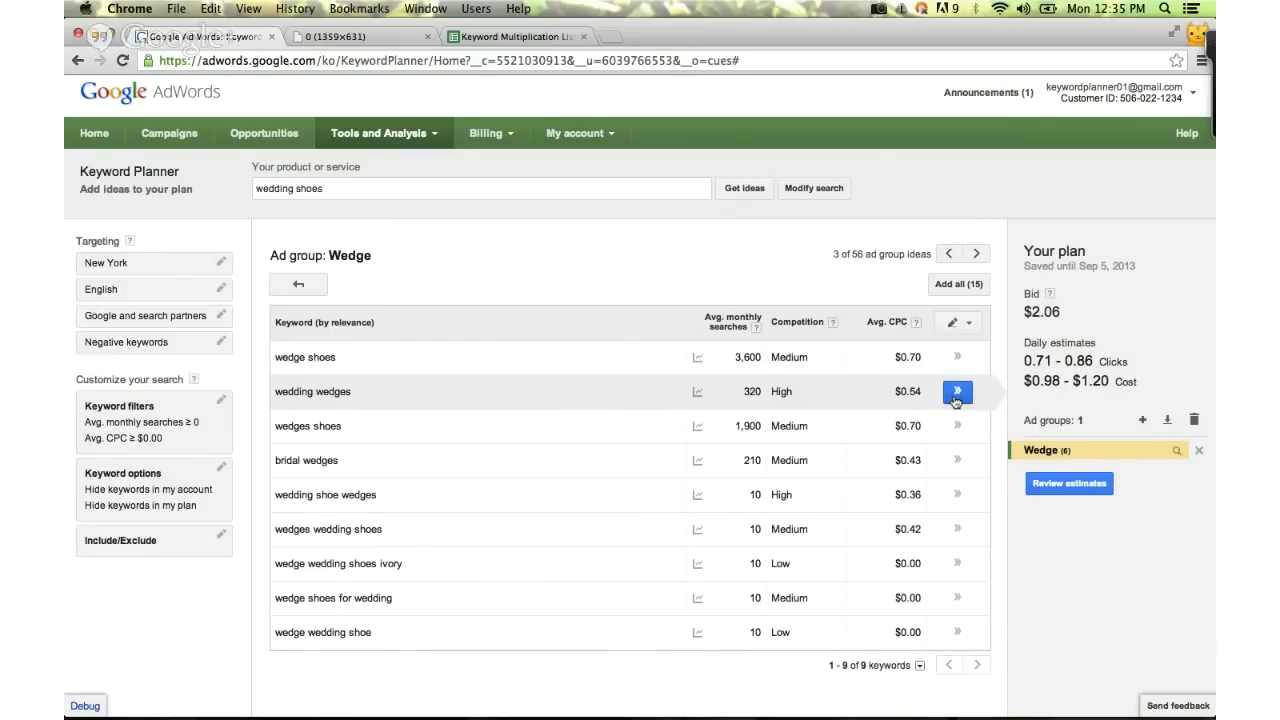
Add wedding wedges, bridal wedges, wedding shoe wedges, wedges wedding shoes, wedge wedding shoes ivory and wedge shoes for wedding to the plan.
{"action": "left_click", "coordinate": [957, 391]}
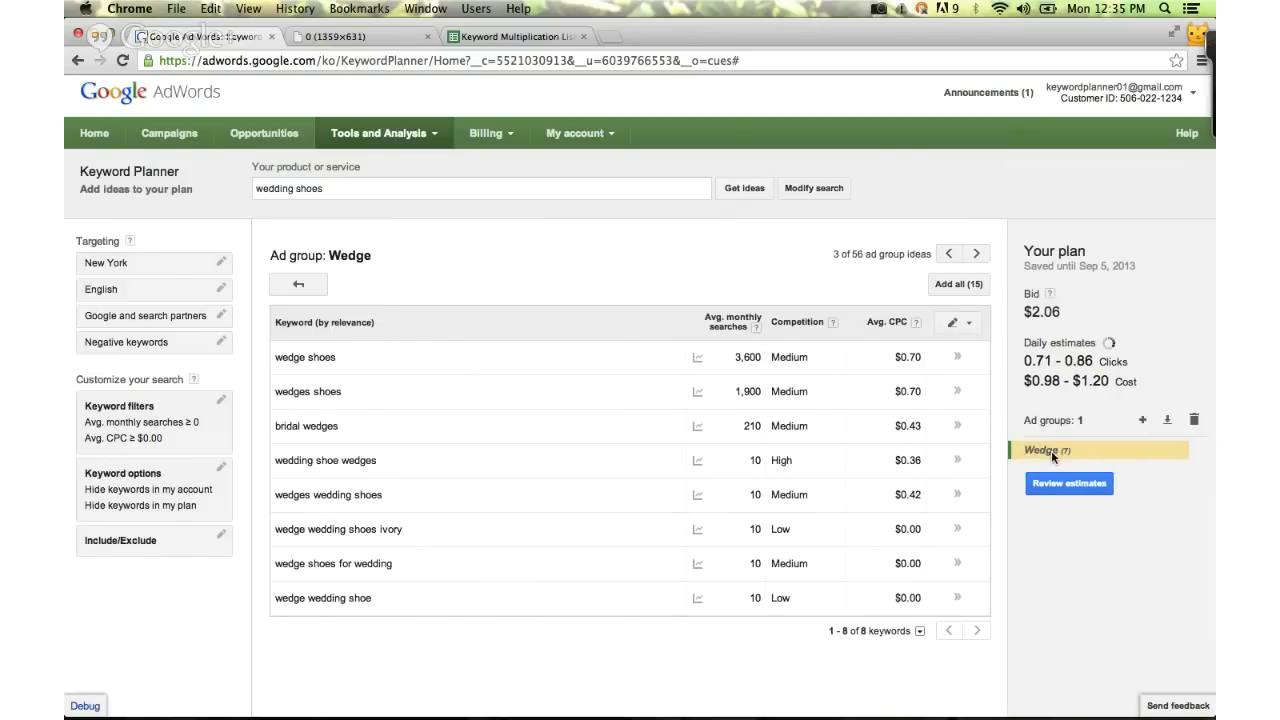
{"action": "left_click", "coordinate": [957, 426]}
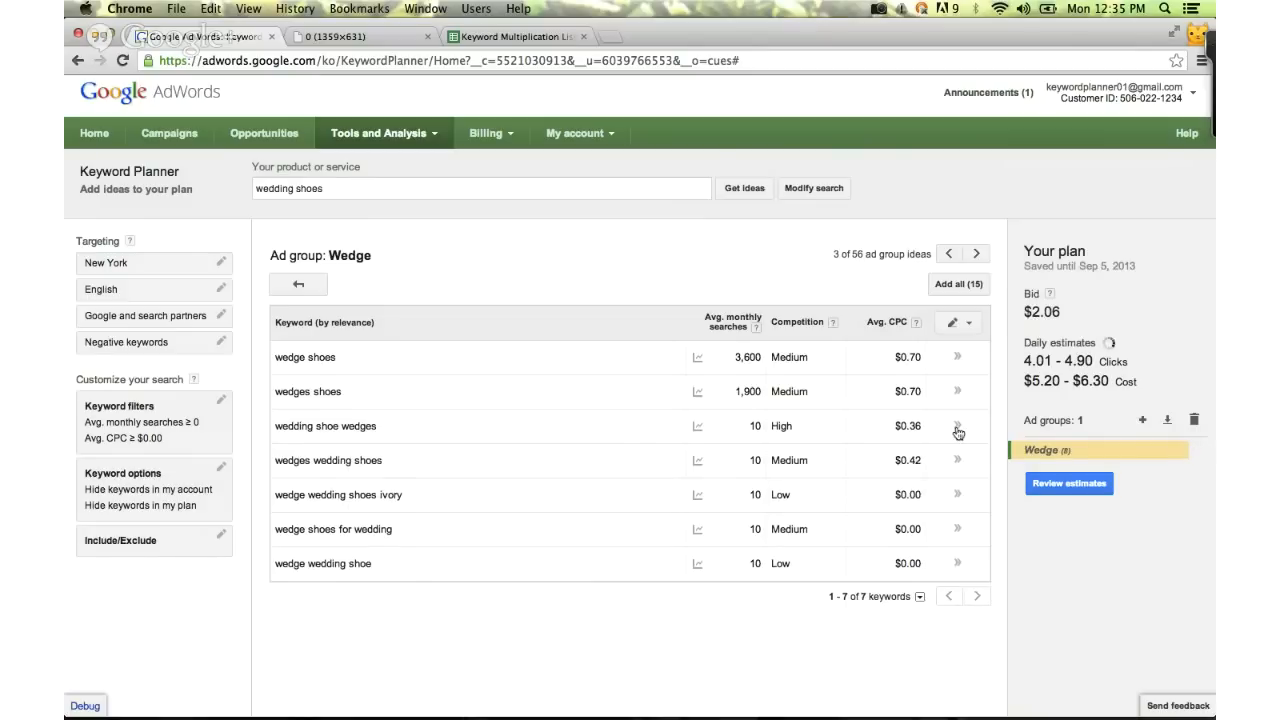
{"action": "left_click", "coordinate": [955, 428]}
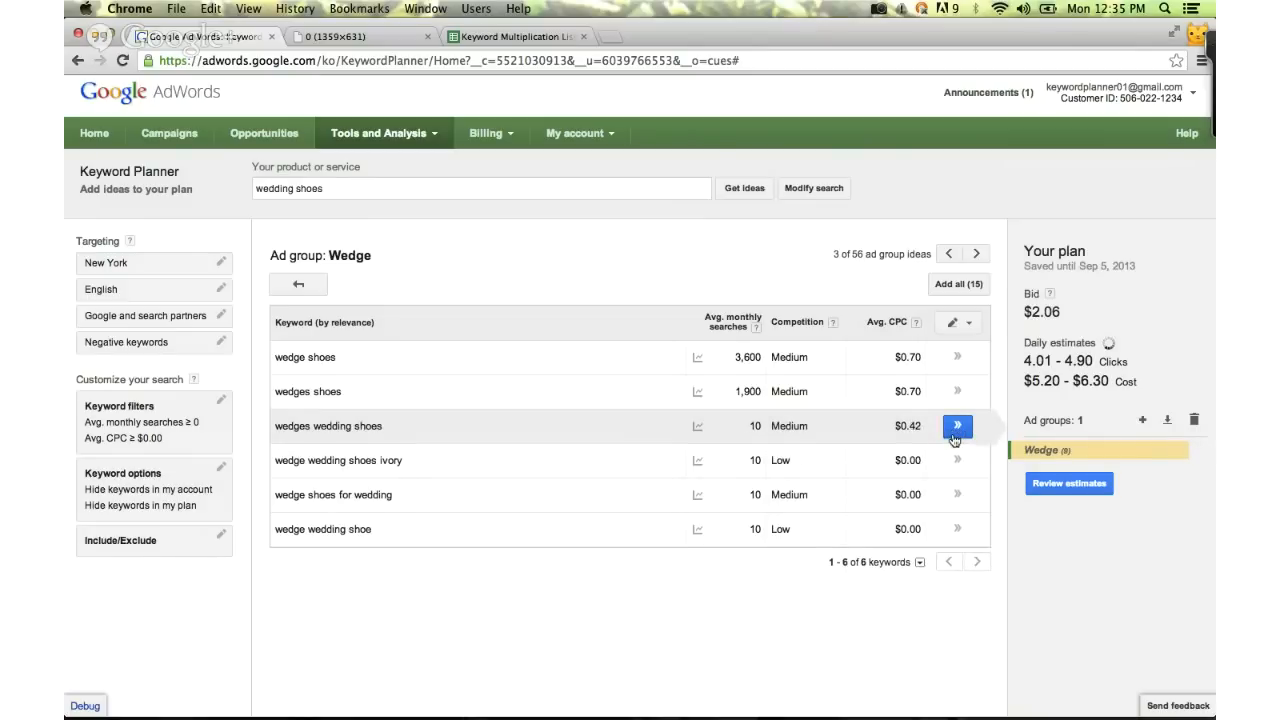
{"action": "left_click", "coordinate": [956, 428]}
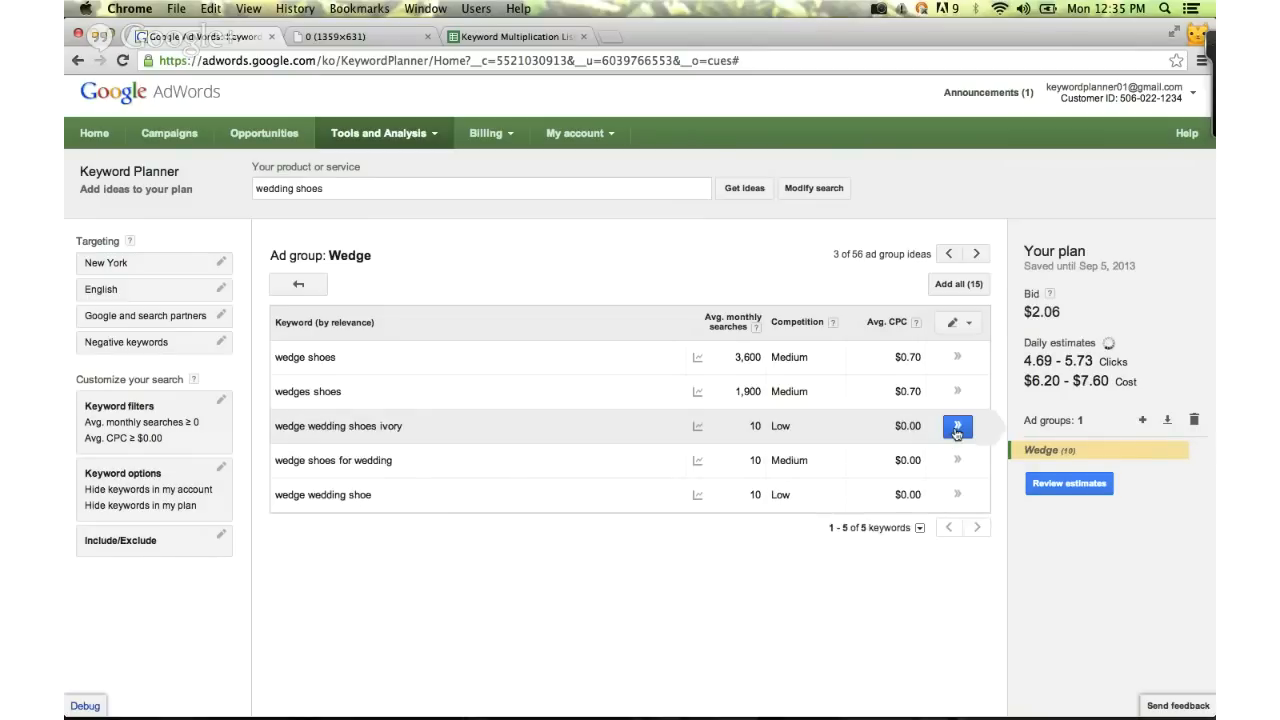
{"action": "left_click", "coordinate": [957, 426]}
{"action": "left_click", "coordinate": [957, 426]}
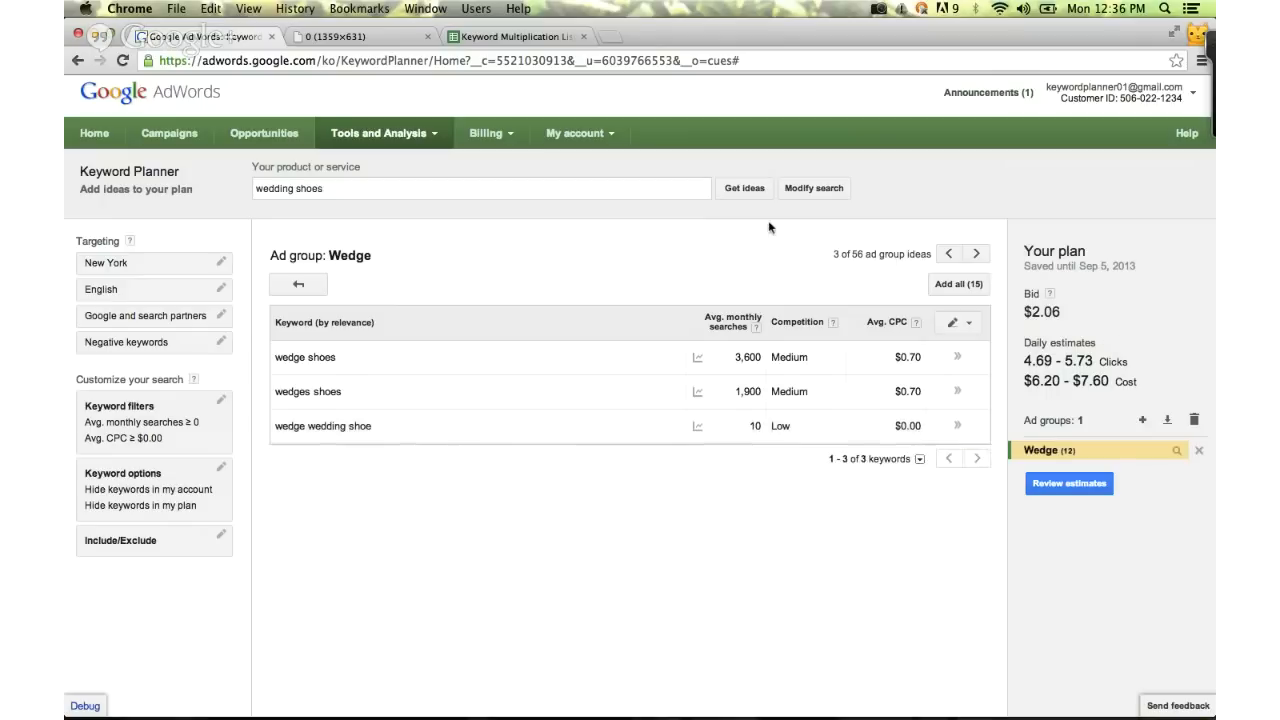
Return to the ad group ideas and add Dyeable, Shoes White, Flat Shoes, Low Heel, Ivory, Bride and Pink to the plan.
{"action": "left_click", "coordinate": [298, 286]}
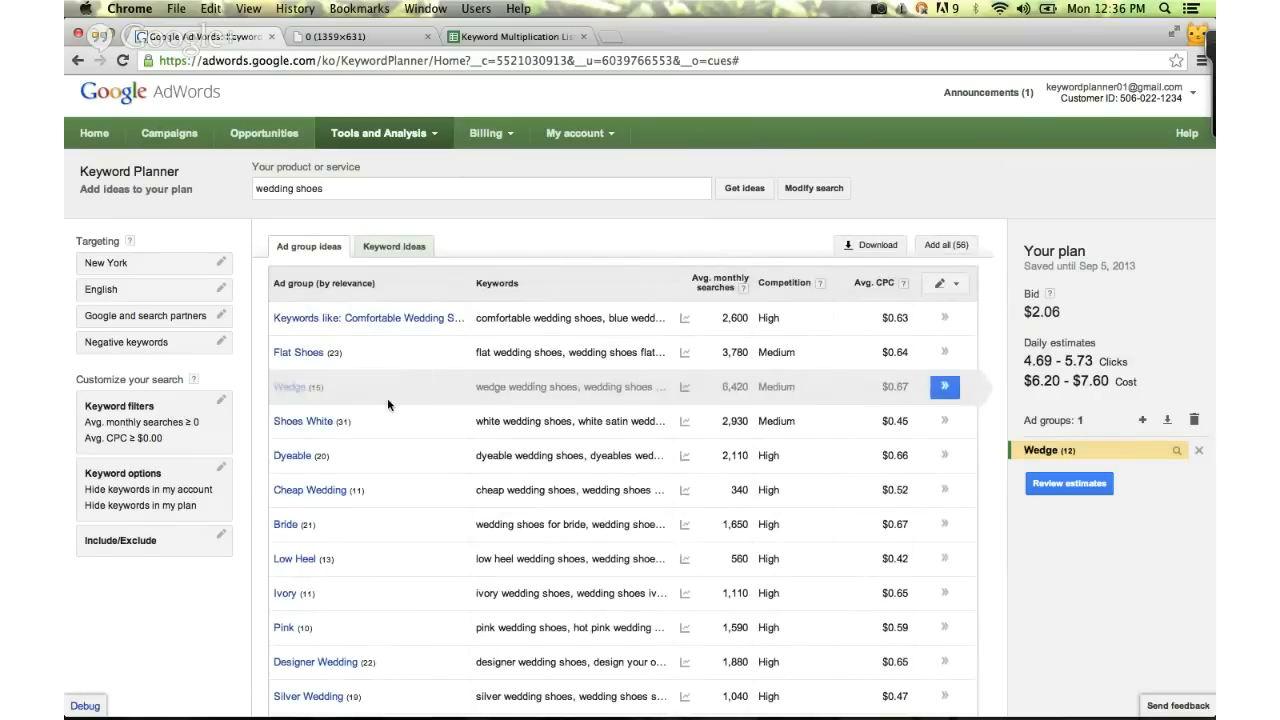
{"action": "left_click", "coordinate": [945, 458]}
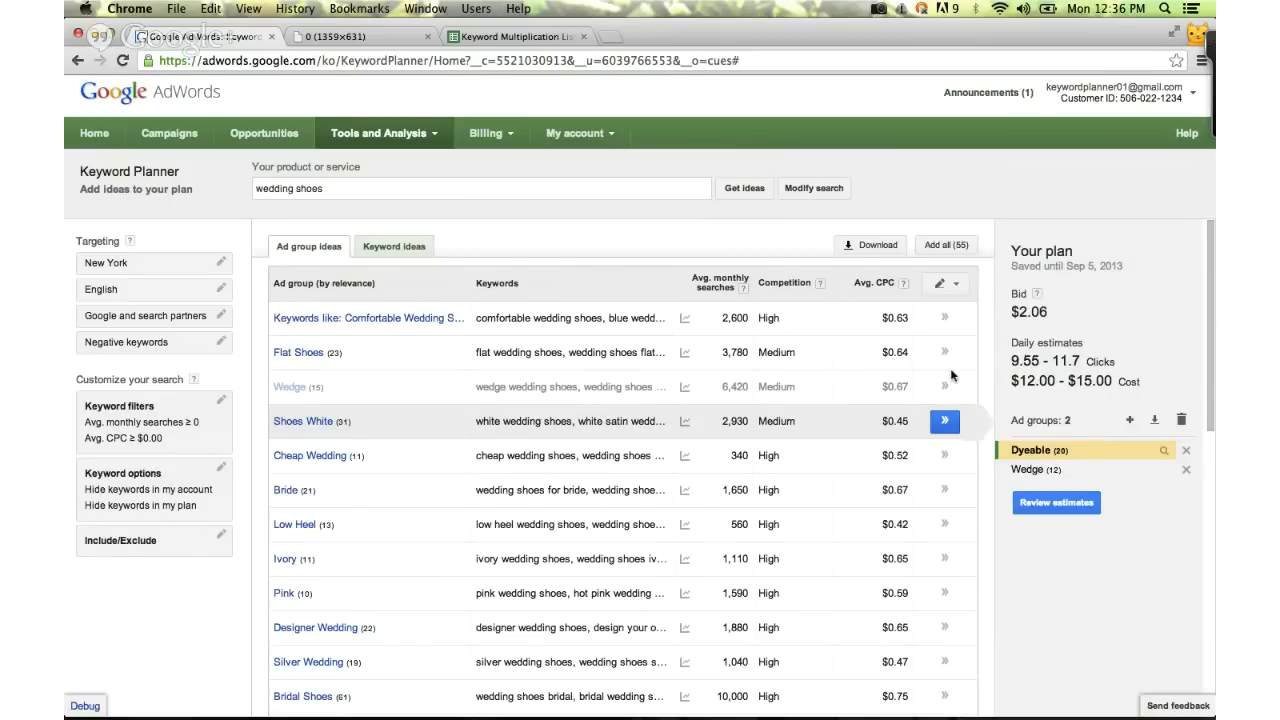
{"action": "left_click", "coordinate": [945, 421]}
{"action": "left_click", "coordinate": [945, 352]}
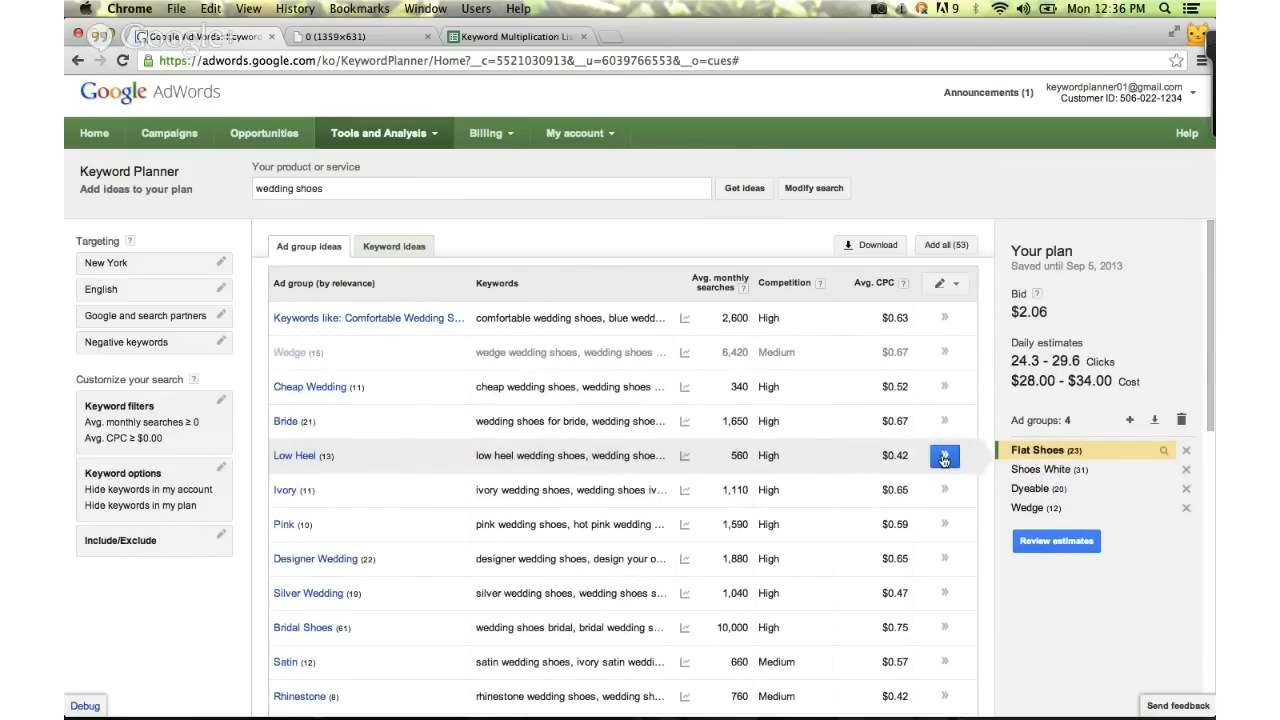
{"action": "left_click", "coordinate": [945, 456]}
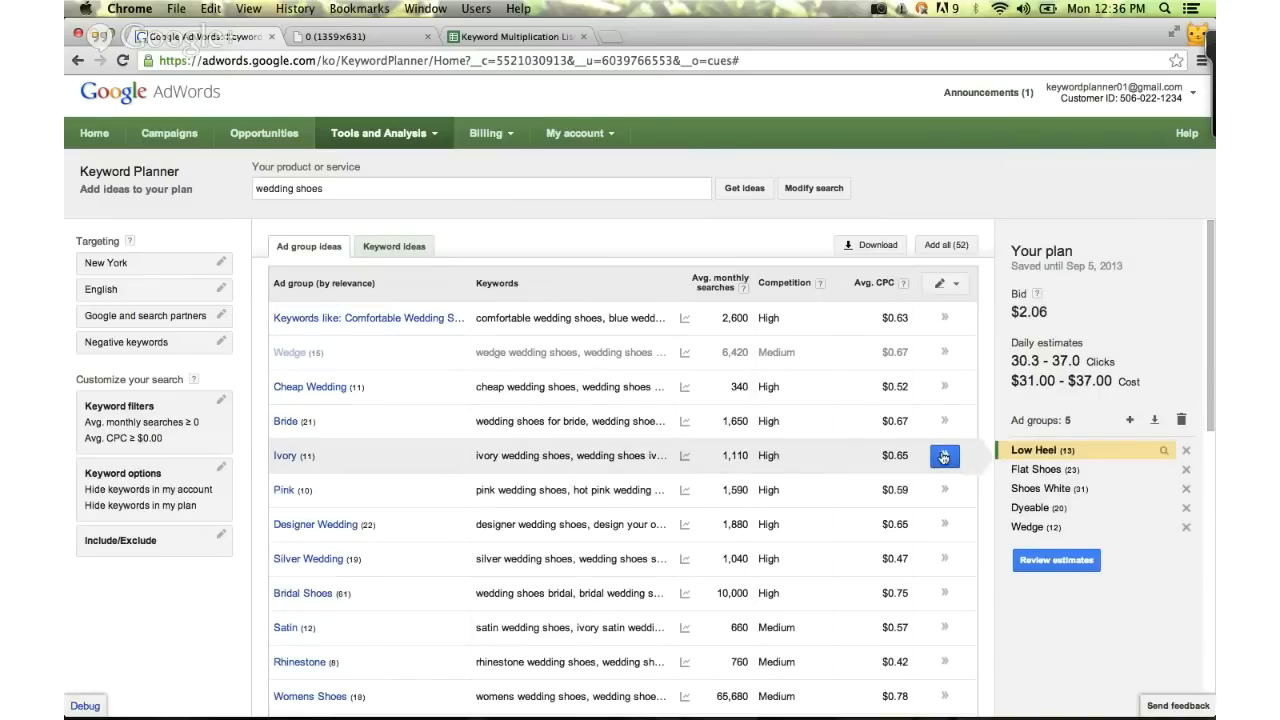
{"action": "left_click", "coordinate": [944, 456]}
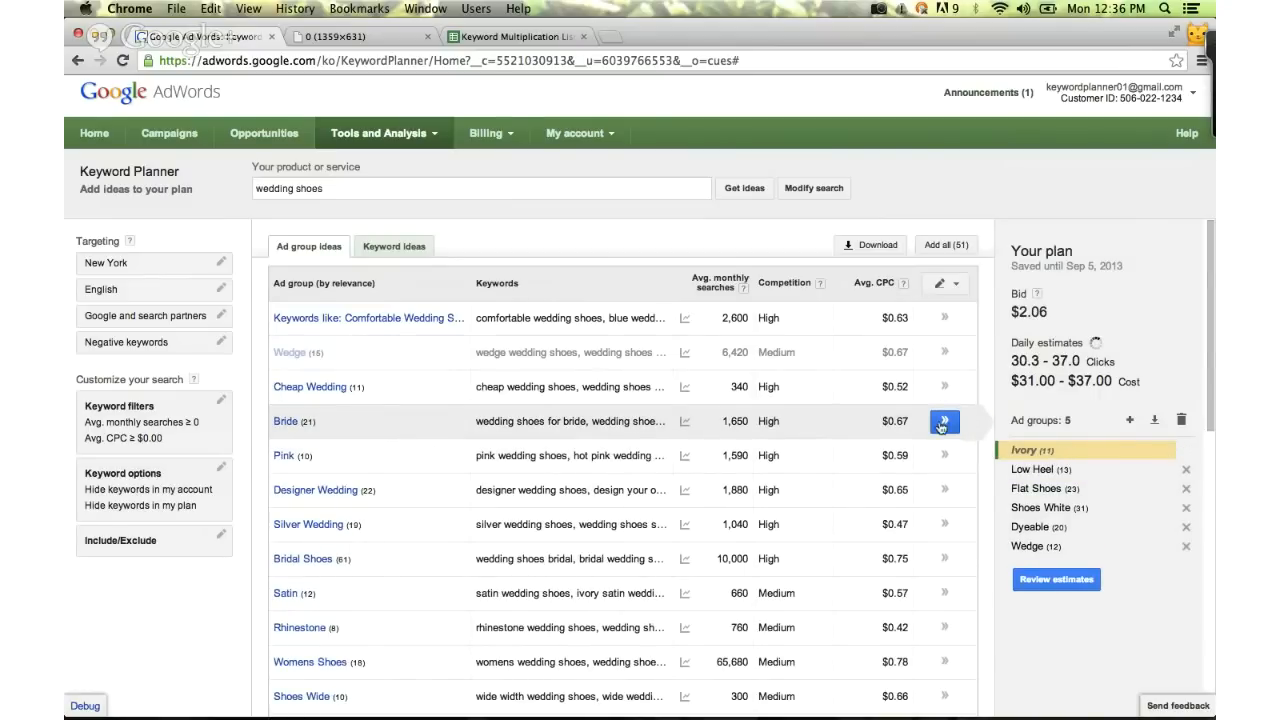
{"action": "left_click", "coordinate": [942, 422]}
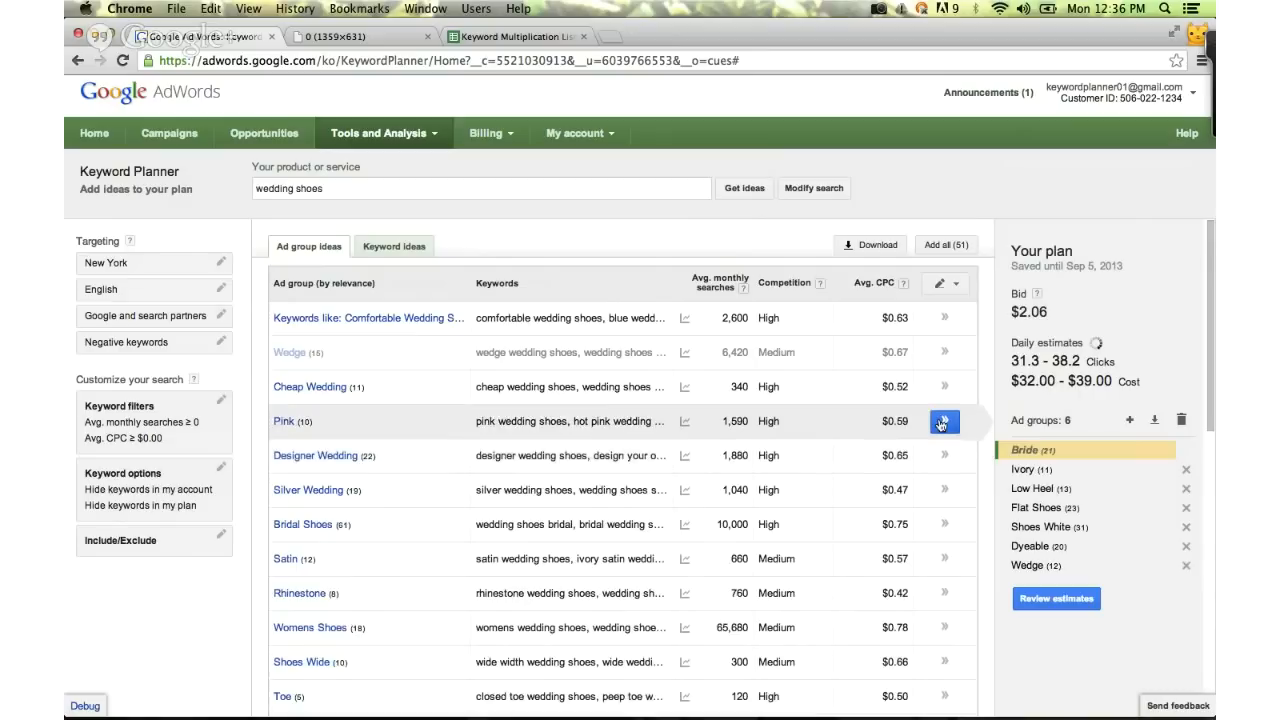
{"action": "left_click", "coordinate": [942, 423]}
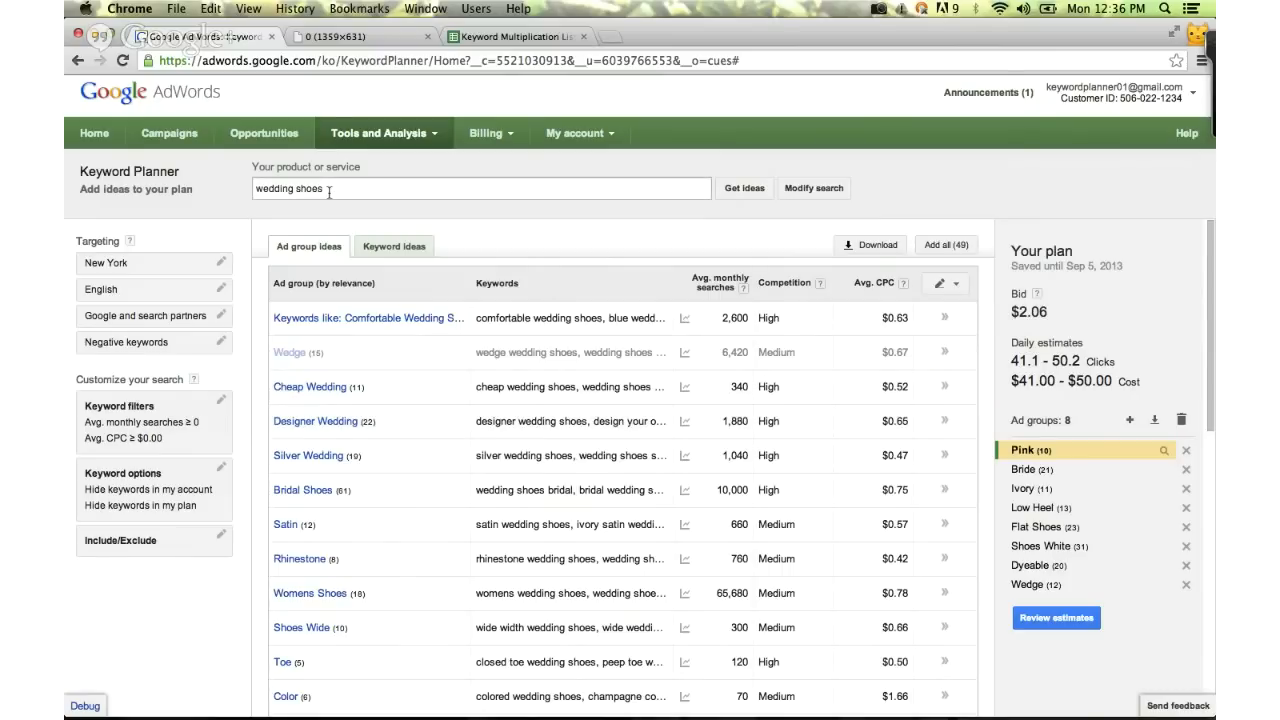
Get new ideas for bridesmaid shoes and show them as individual keyword ideas.
{"action": "left_click_drag", "start_coordinate": [335, 190], "coordinate": [238, 192]}
{"action": "key", "text": "BackSpace"}
{"action": "type", "text": "bride"}
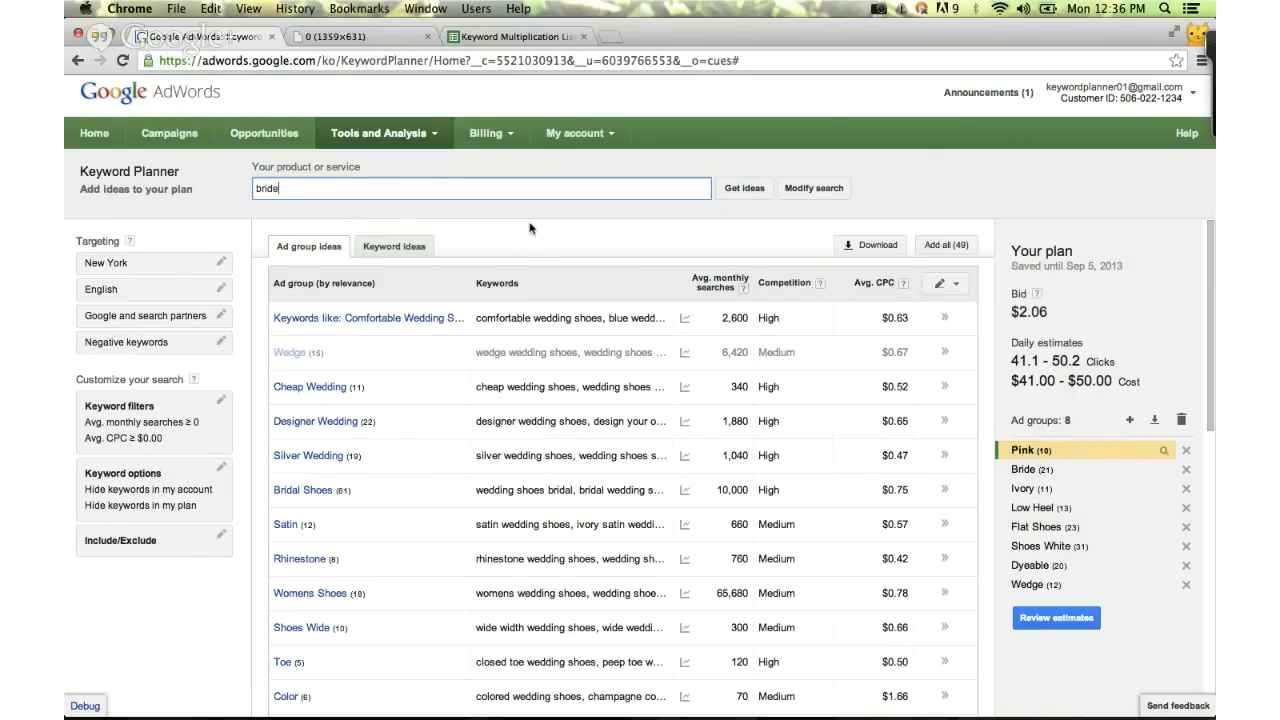
{"action": "type", "text": "smaid shoes"}
{"action": "left_click", "coordinate": [735, 191]}
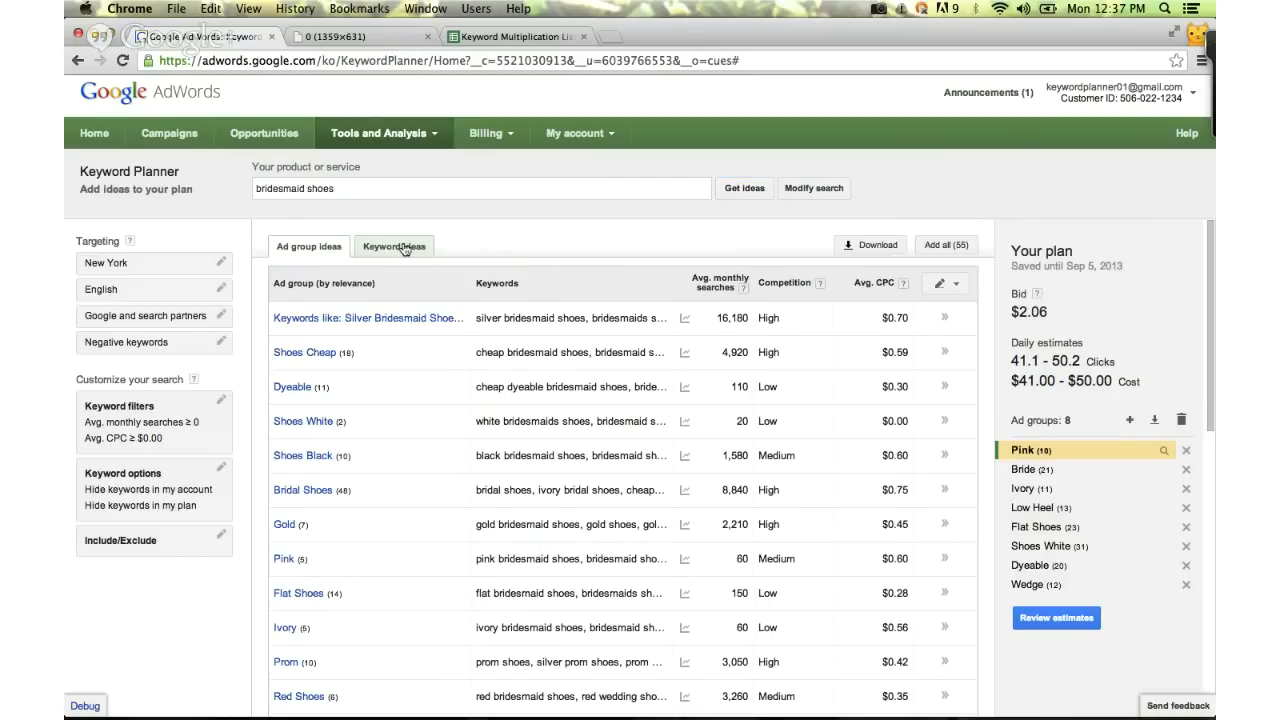
{"action": "left_click", "coordinate": [405, 248]}
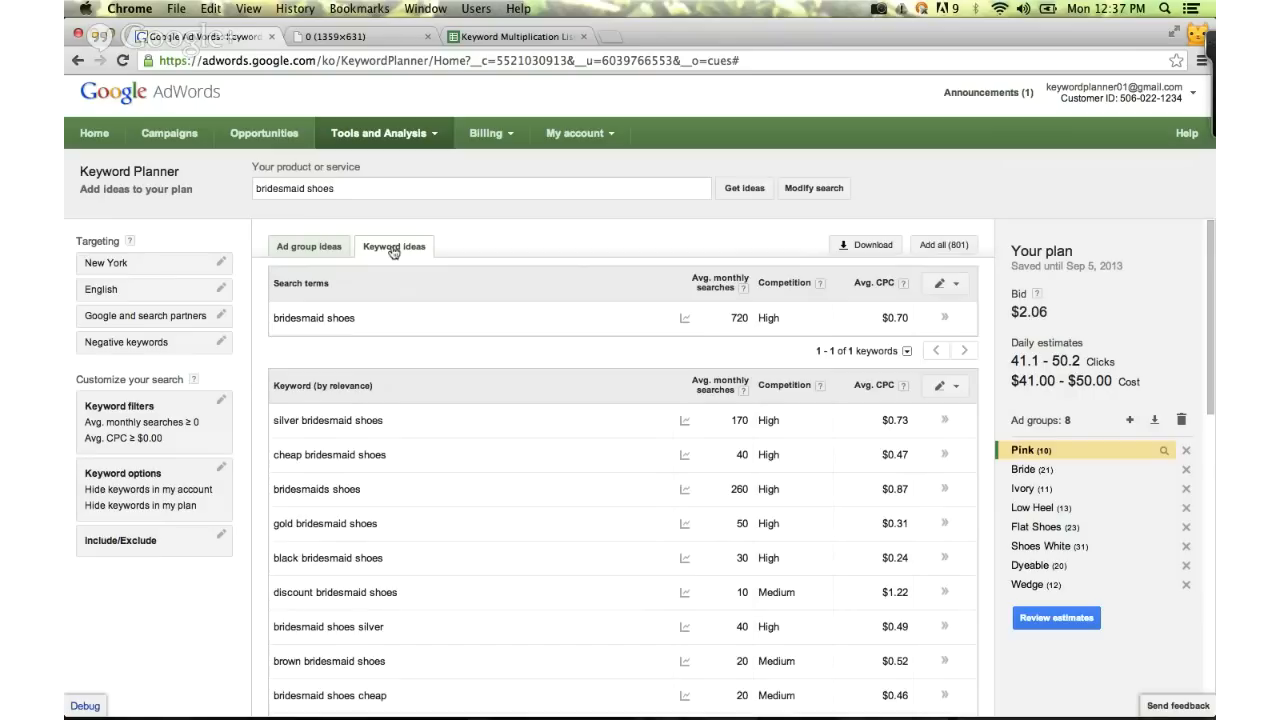
Create an ad group named Bridesmaid Shoes in the plan and open its details.
{"action": "left_click", "coordinate": [1129, 420]}
{"action": "type", "text": "Bri"}
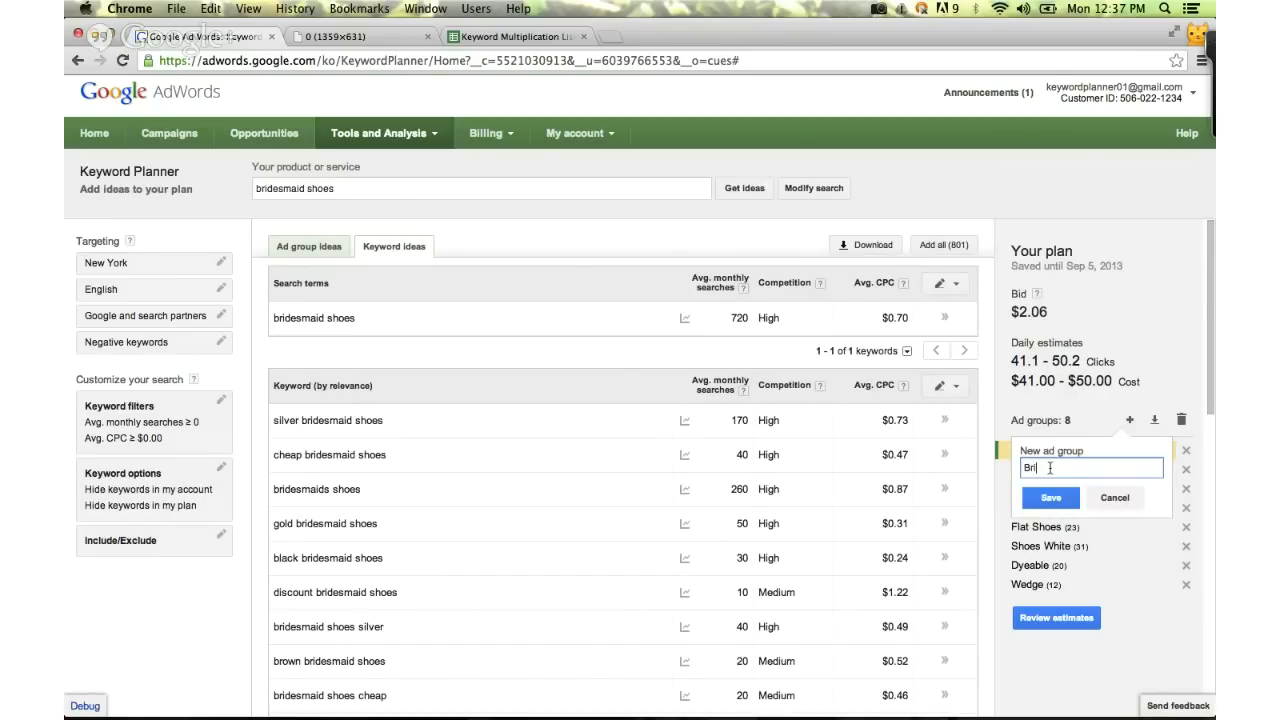
{"action": "type", "text": "desmaid Shoes"}
{"action": "left_click", "coordinate": [1051, 498]}
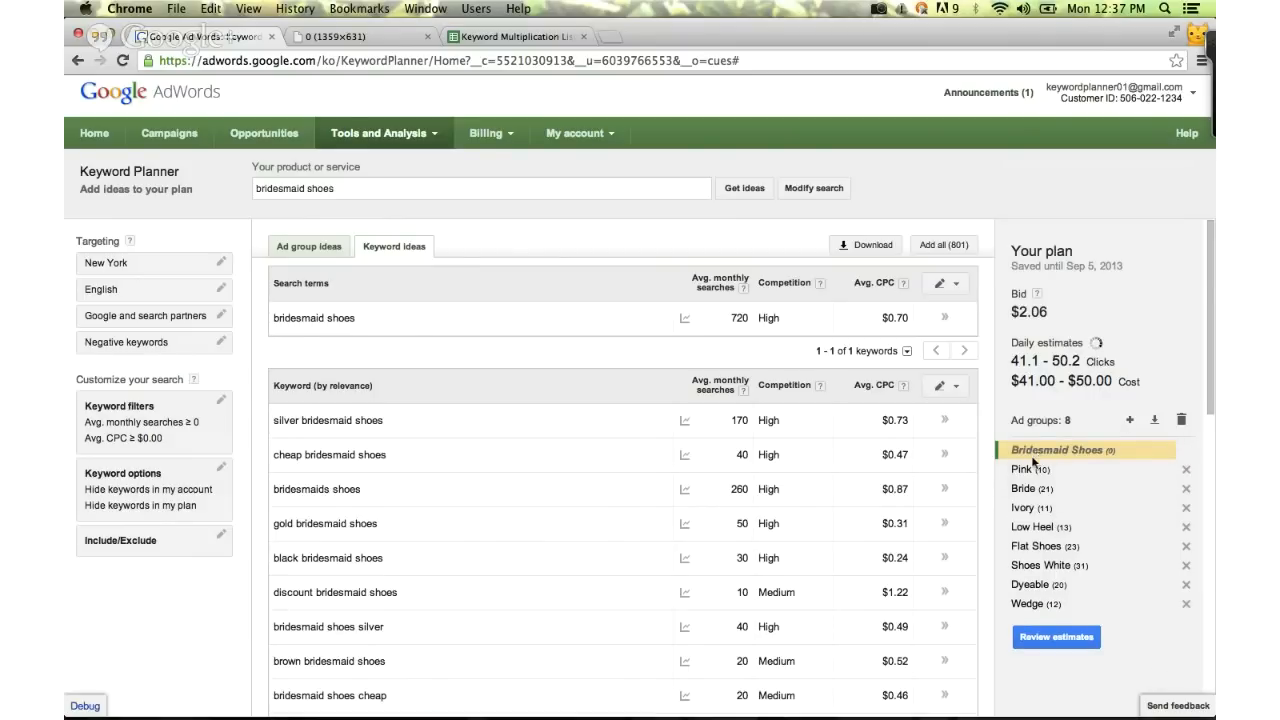
{"action": "left_click", "coordinate": [1041, 455]}
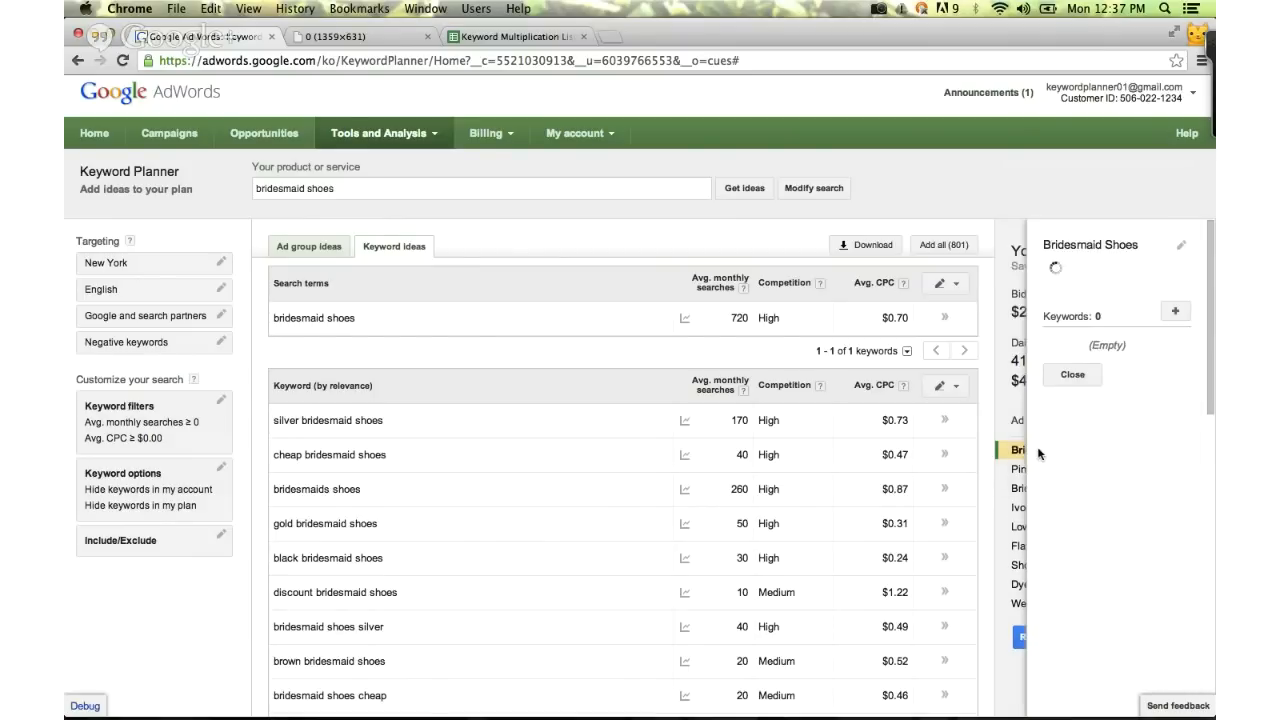
Add silver, cheap, gold, black and discount bridesmaid shoes as keywords to the Bridesmaid Shoes ad group.
{"action": "left_click", "coordinate": [945, 424]}
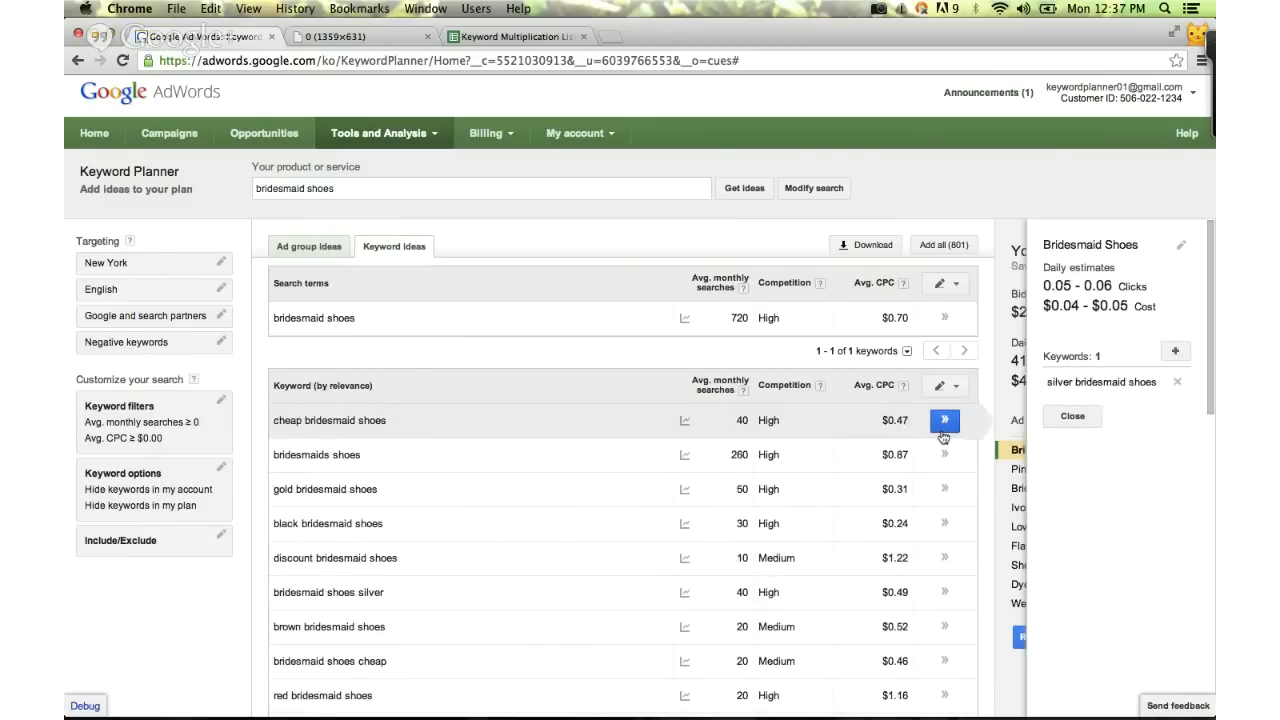
{"action": "left_click", "coordinate": [943, 433]}
{"action": "left_click", "coordinate": [943, 456]}
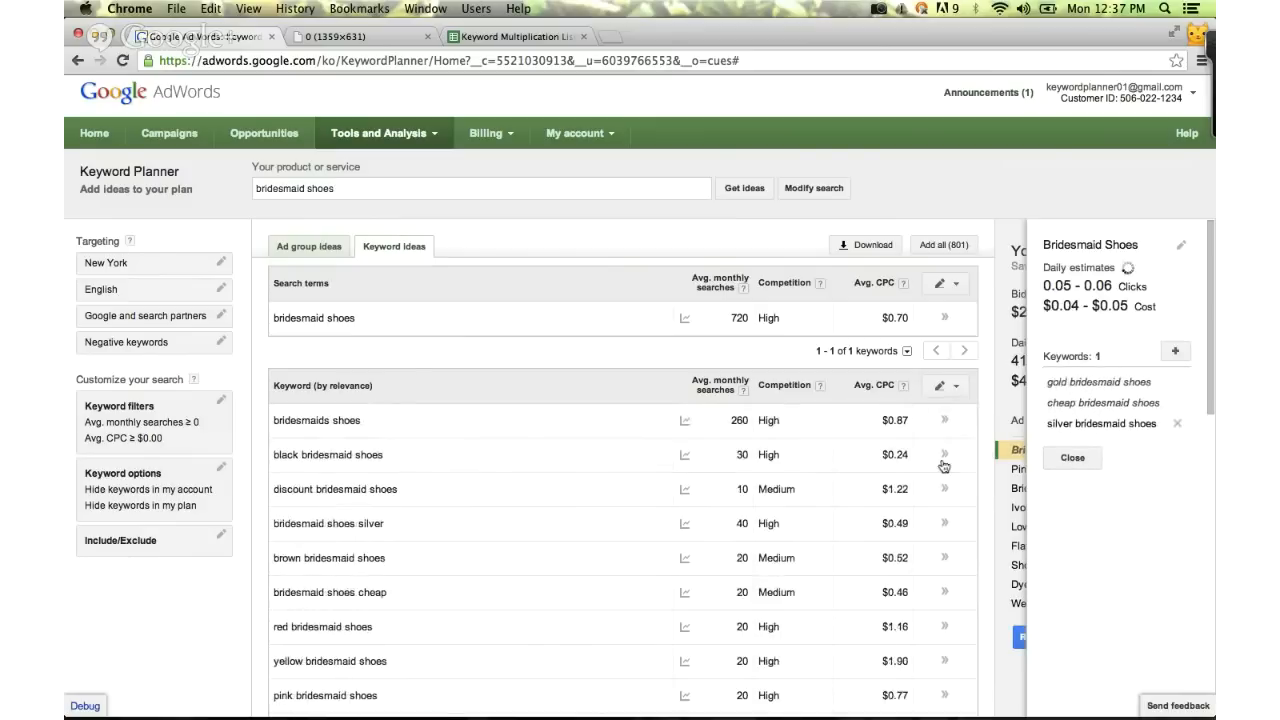
{"action": "left_click", "coordinate": [943, 457]}
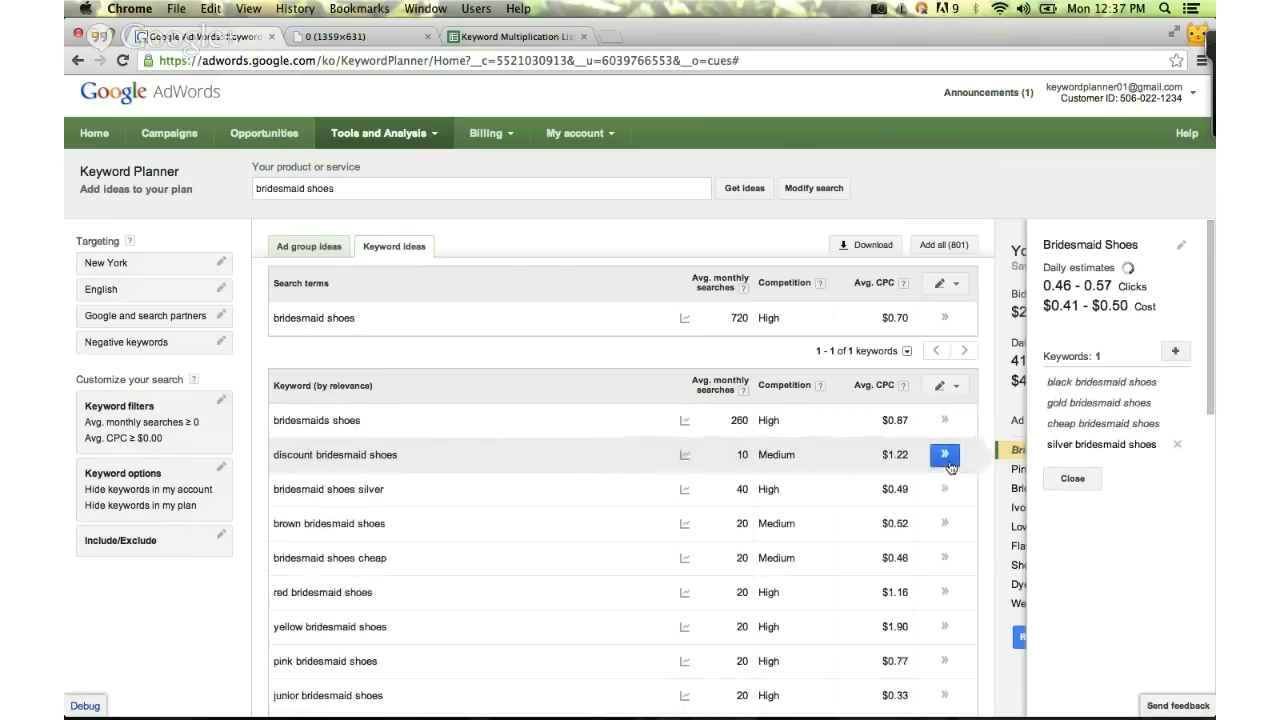
{"action": "left_click", "coordinate": [945, 457]}
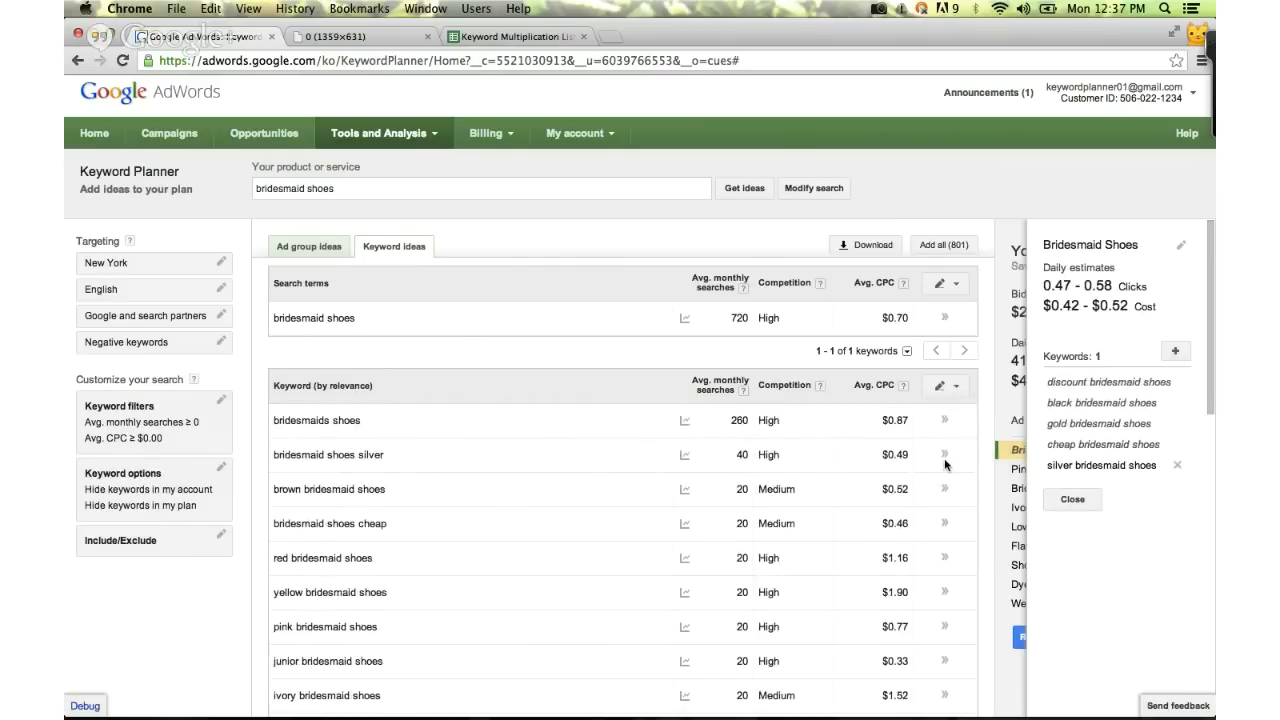
Add bridesmaid shoes silver, bridesmaid shoes cheap, brown bridesmaid shoes and pink bridesmaid shoes to the ad group and close its details.
{"action": "left_click", "coordinate": [944, 457]}
{"action": "left_click", "coordinate": [944, 458]}
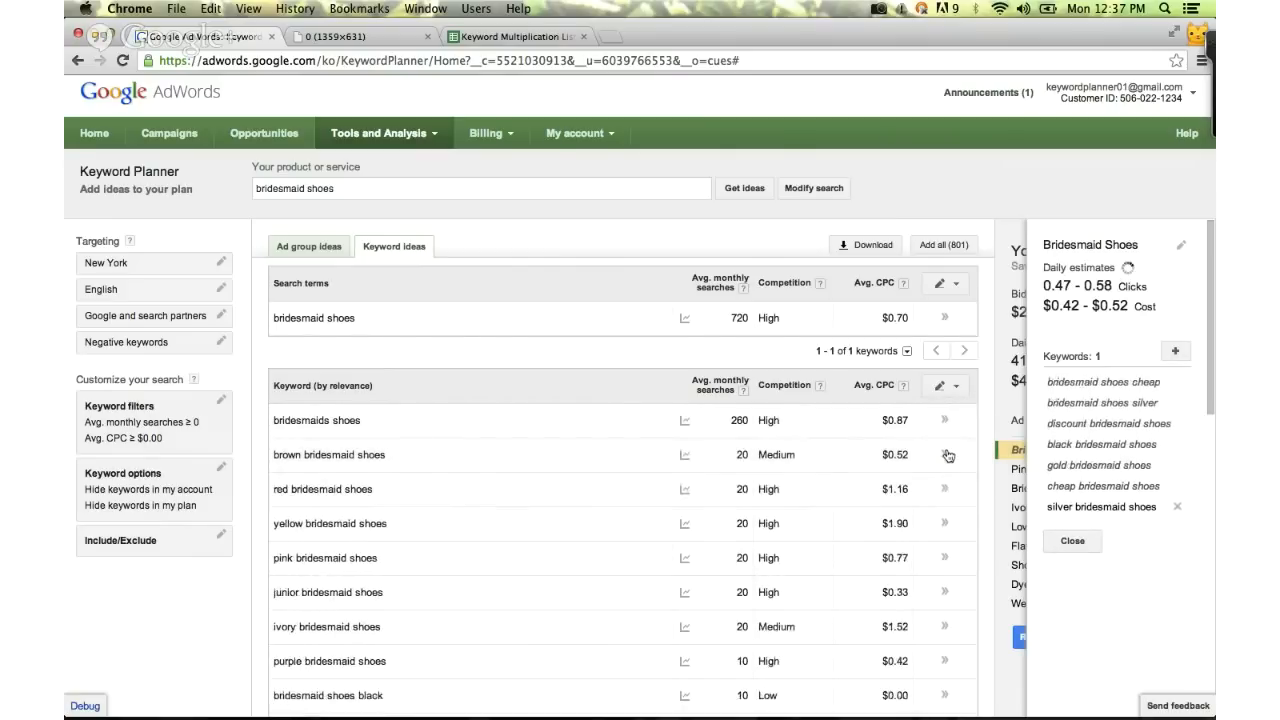
{"action": "left_click", "coordinate": [946, 455]}
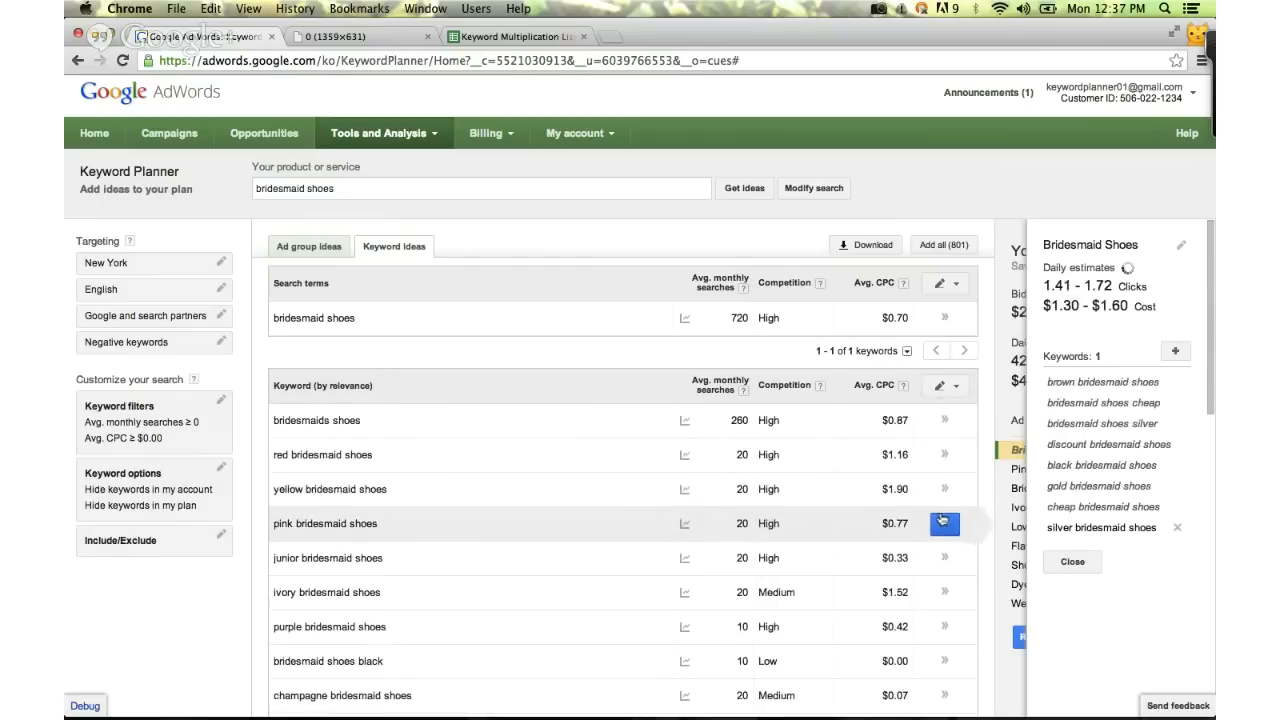
{"action": "left_click", "coordinate": [943, 521]}
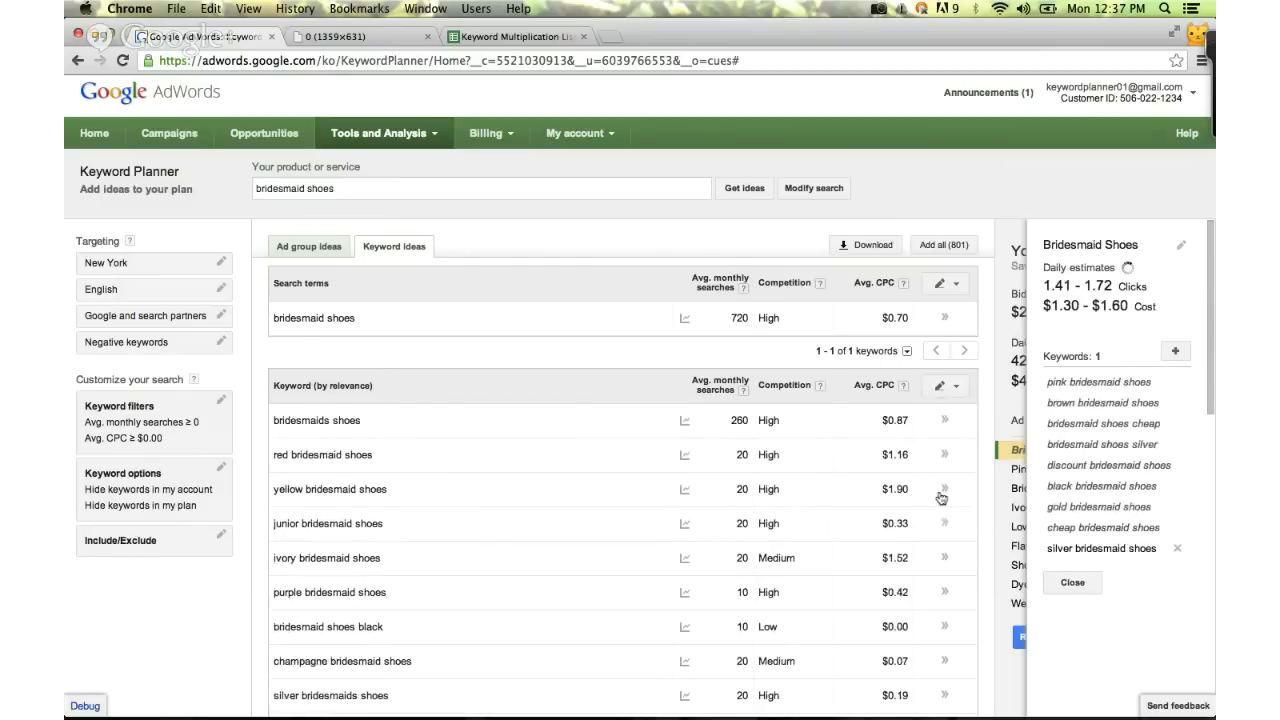
{"action": "left_click", "coordinate": [1067, 584]}
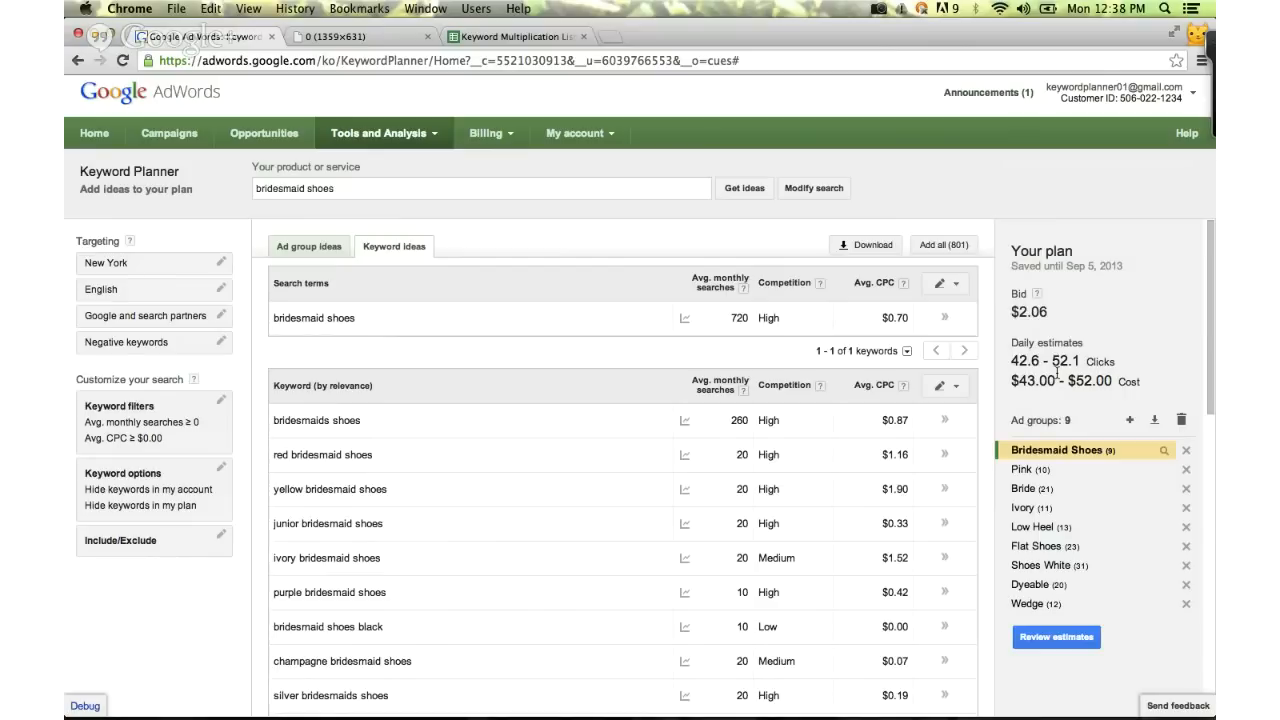
Open the plan's estimates, view the chart's metric choices and inspect the clicks-per-day curve at different bids.
{"action": "left_click", "coordinate": [1050, 643]}
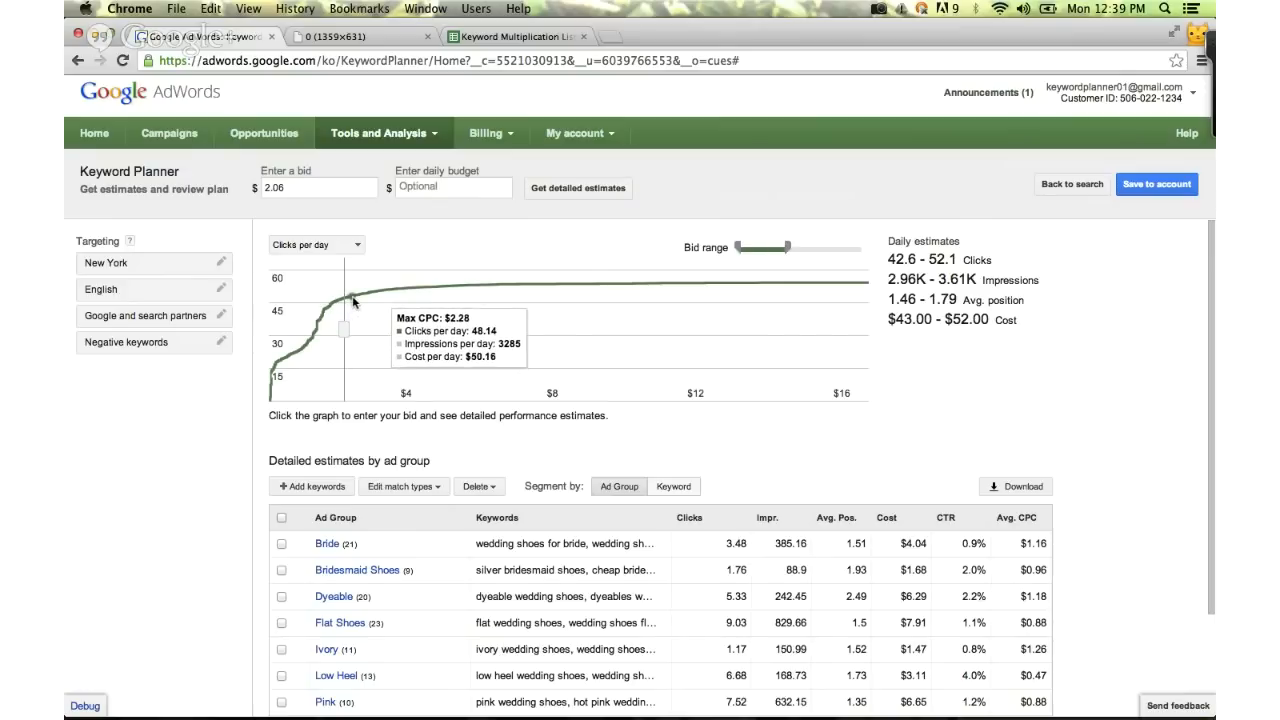
{"action": "left_click", "coordinate": [315, 246]}
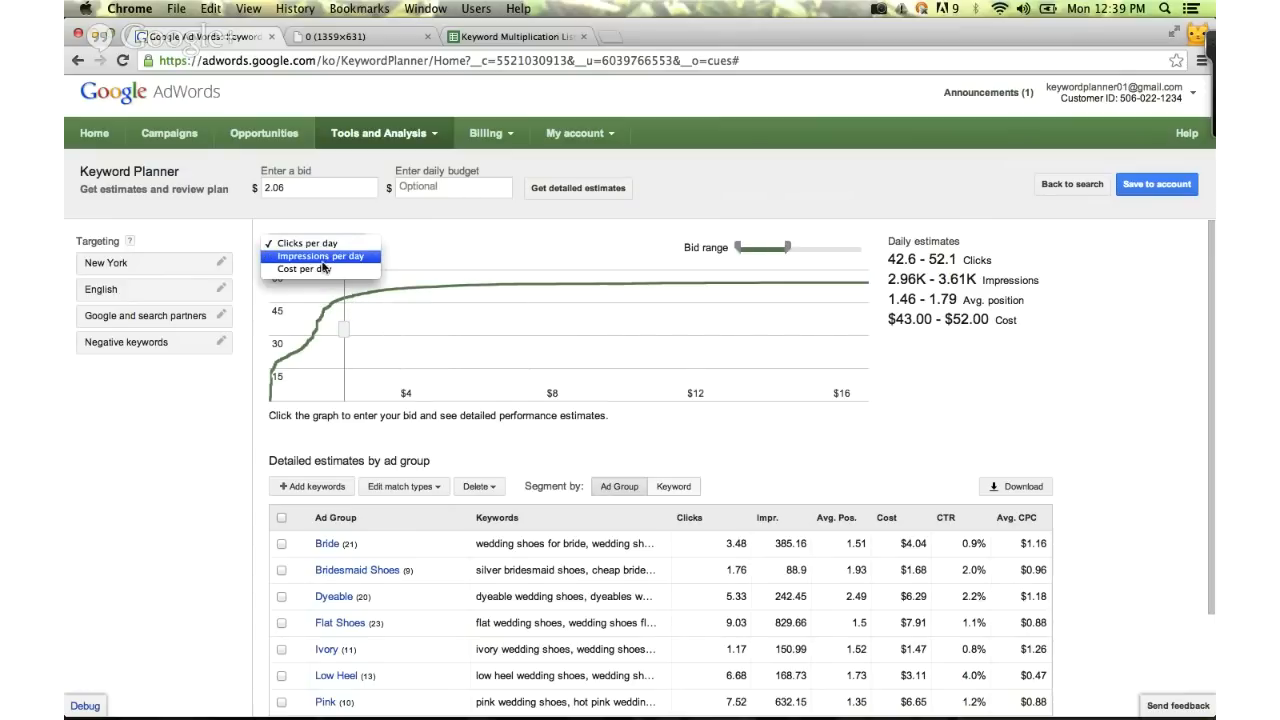
{"action": "left_click", "coordinate": [403, 256]}
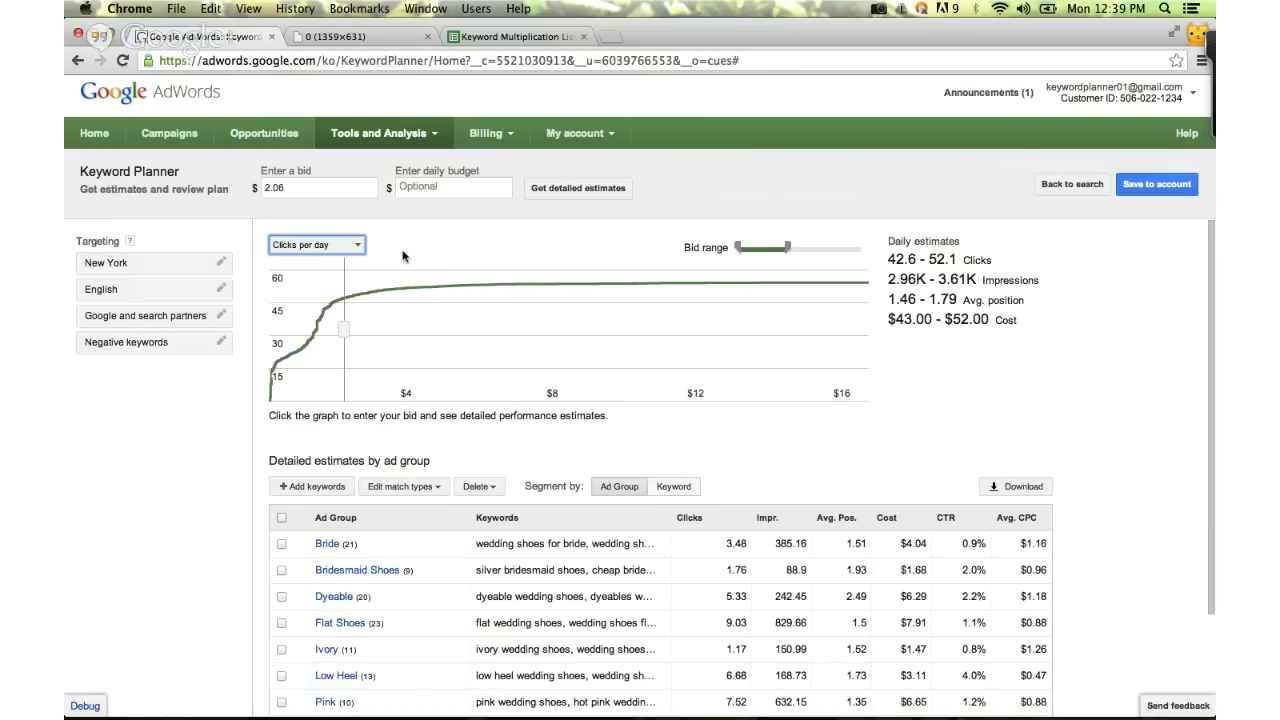
{"action": "mouse_move", "coordinate": [341, 307]}
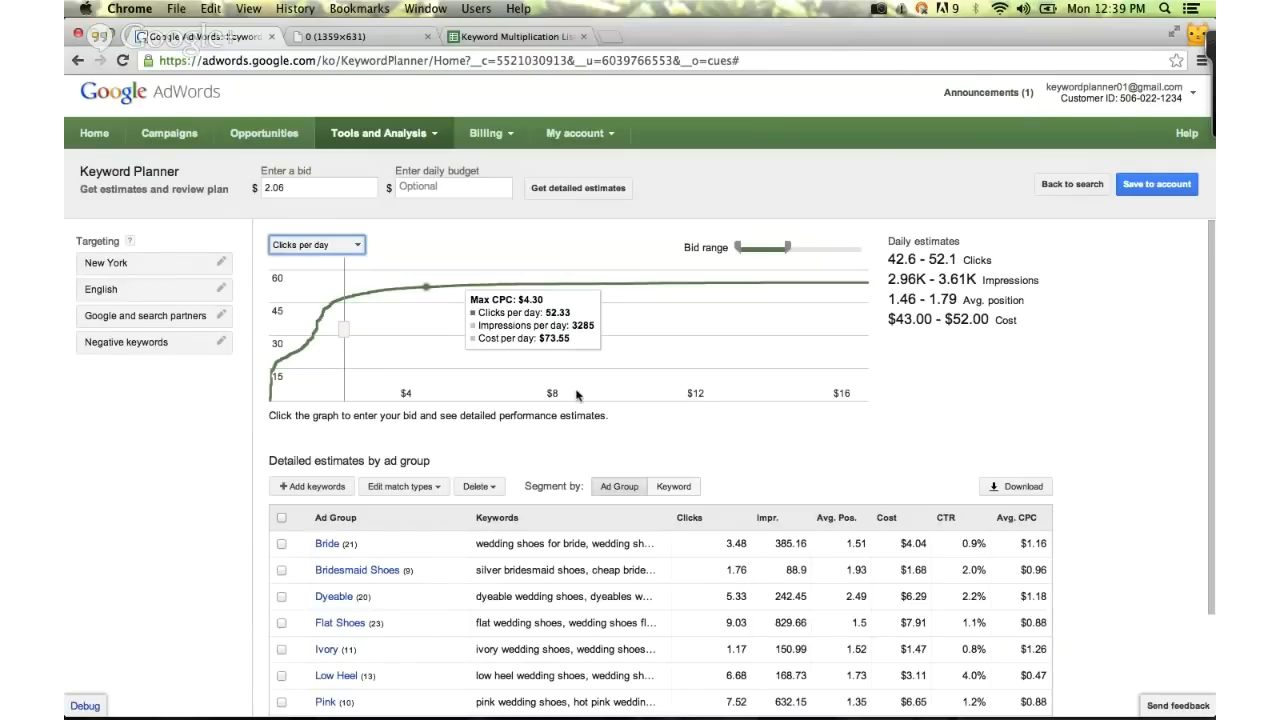
Segment the detailed estimates by keyword, look through the keyword rows and return to the ad group segmentation.
{"action": "scroll", "coordinate": [576, 395], "scroll_direction": "down", "scroll_amount": 2}
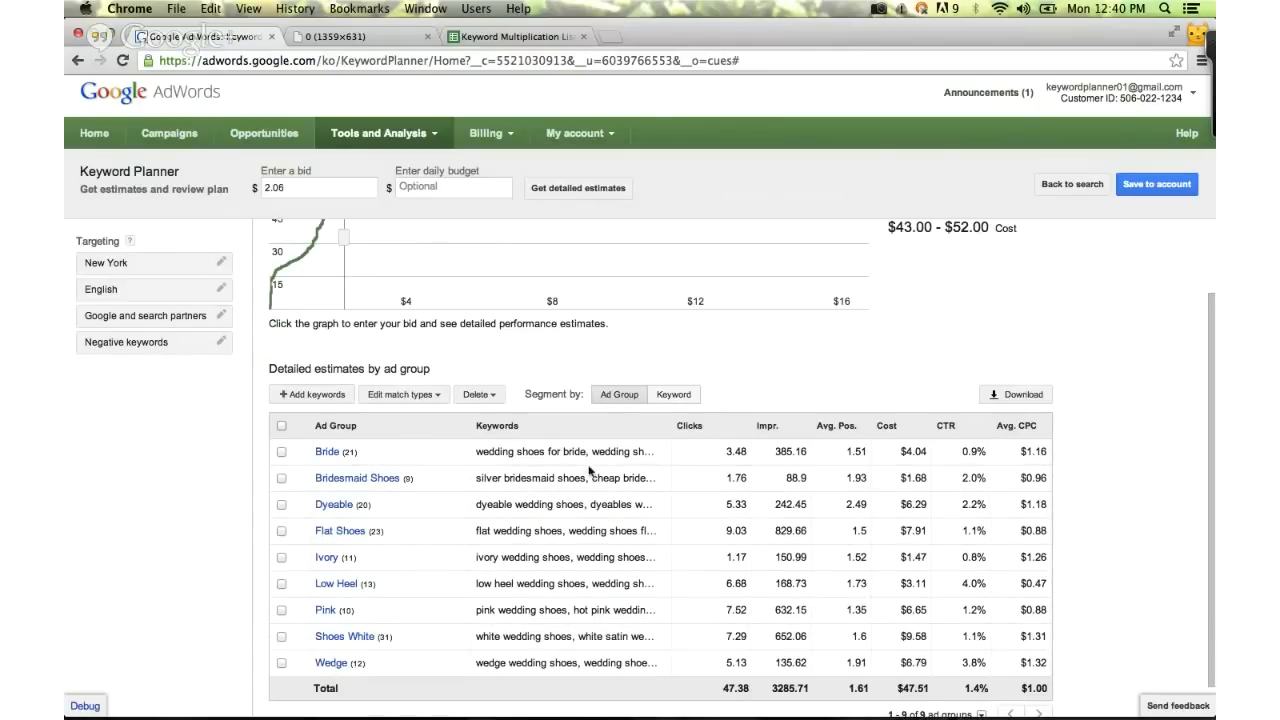
{"action": "left_click", "coordinate": [672, 395]}
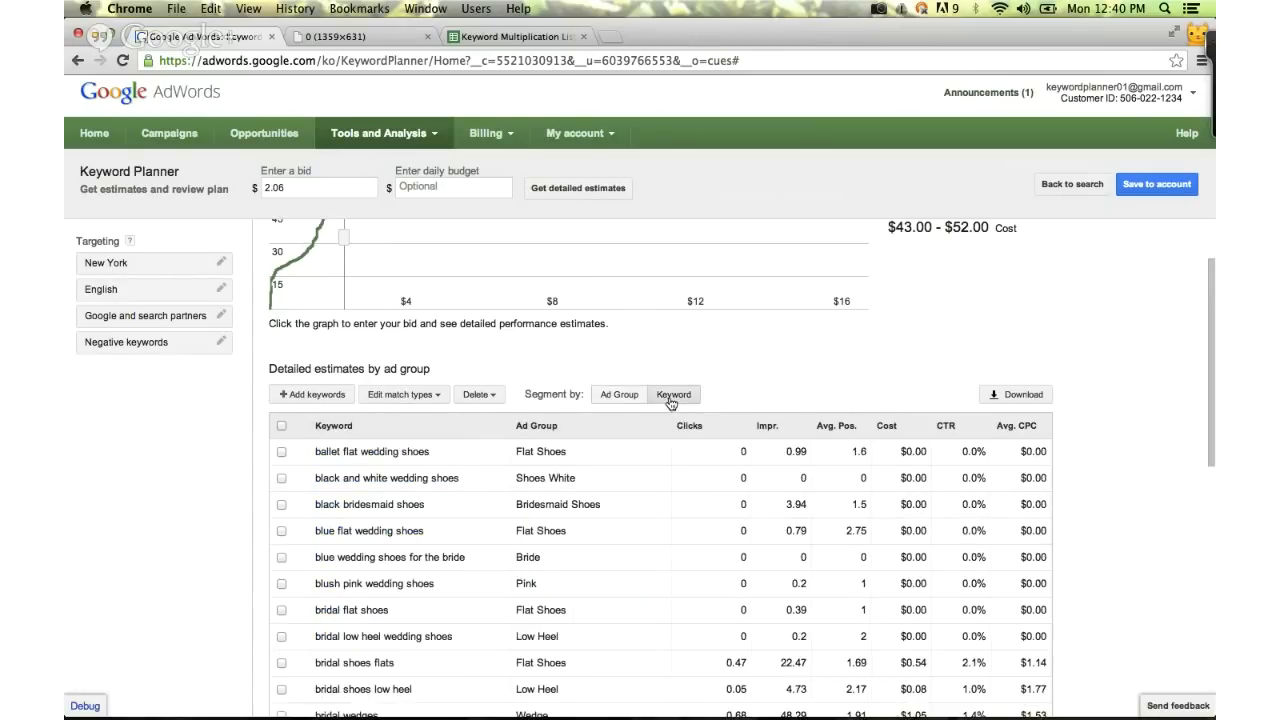
{"action": "scroll", "coordinate": [635, 489], "scroll_direction": "down", "scroll_amount": 4}
{"action": "scroll", "coordinate": [635, 513], "scroll_direction": "down", "scroll_amount": 3}
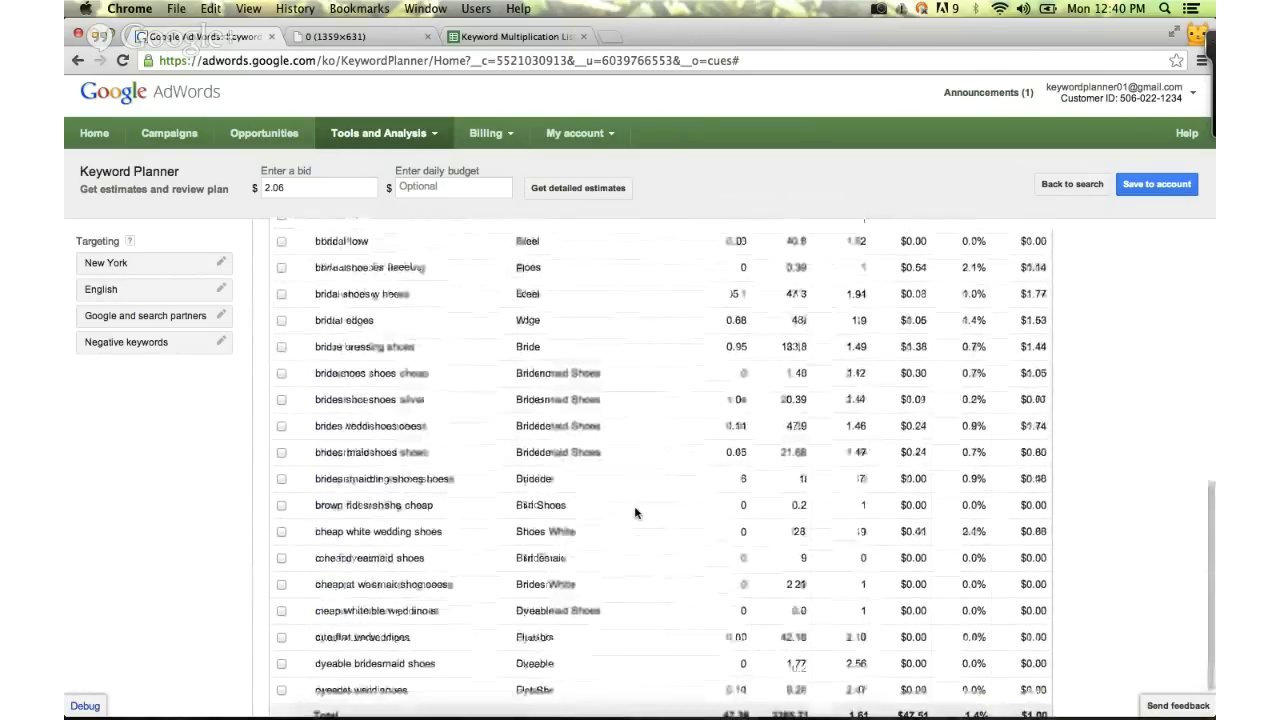
{"action": "scroll", "coordinate": [635, 513], "scroll_direction": "up", "scroll_amount": 6}
{"action": "scroll", "coordinate": [635, 513], "scroll_direction": "up", "scroll_amount": 2}
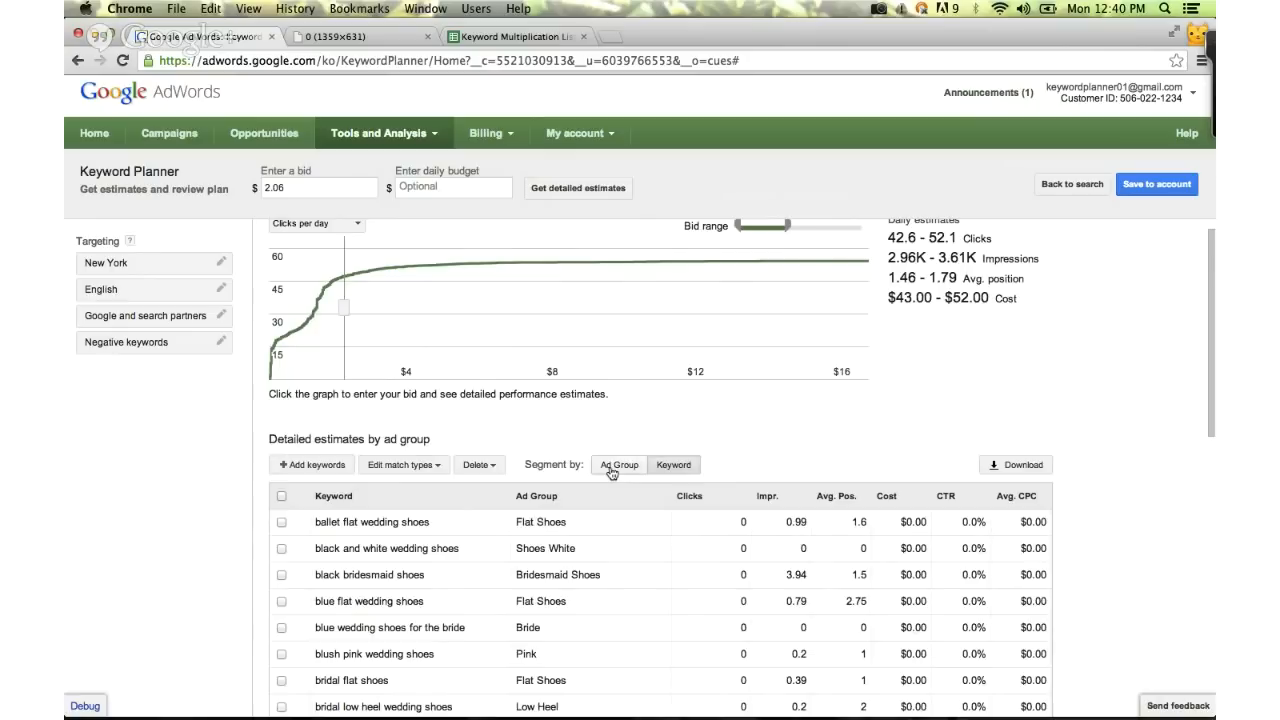
{"action": "left_click", "coordinate": [612, 467]}
Examine the form for adding keywords and the match type options for all ad groups, leaving both without applying changes.
{"action": "left_click", "coordinate": [323, 467]}
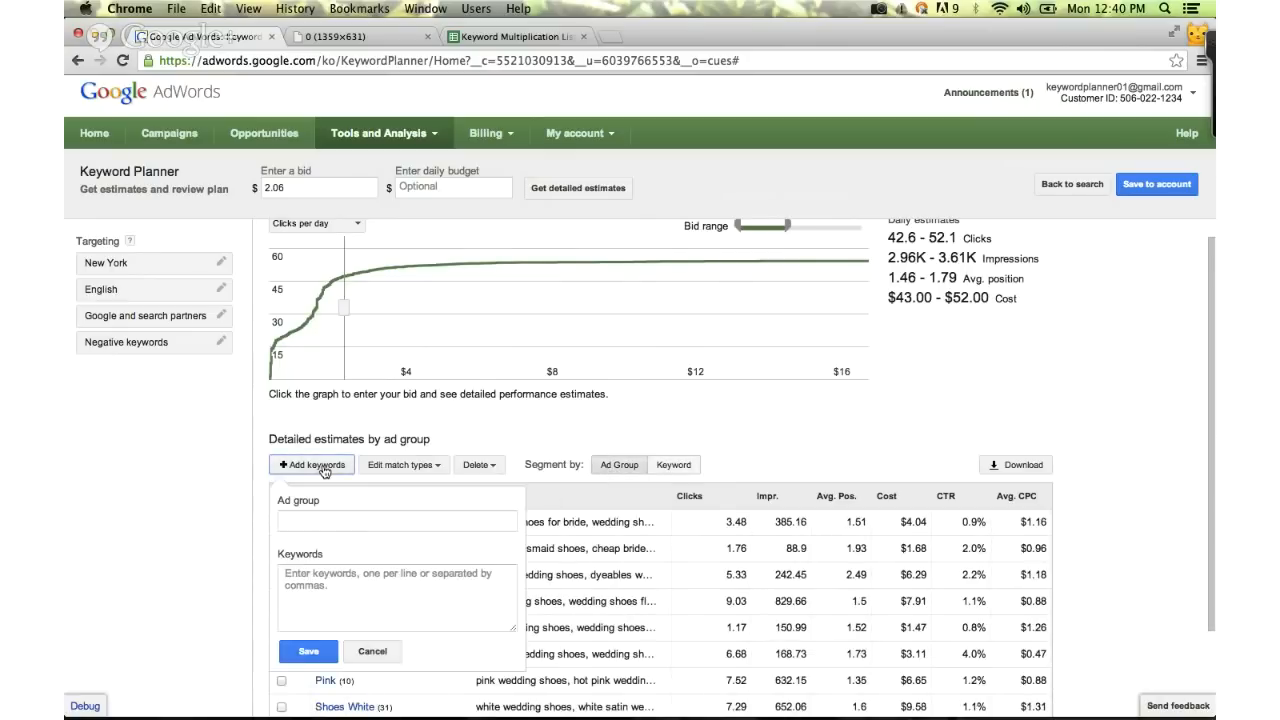
{"action": "left_click", "coordinate": [311, 589]}
{"action": "left_click", "coordinate": [304, 521]}
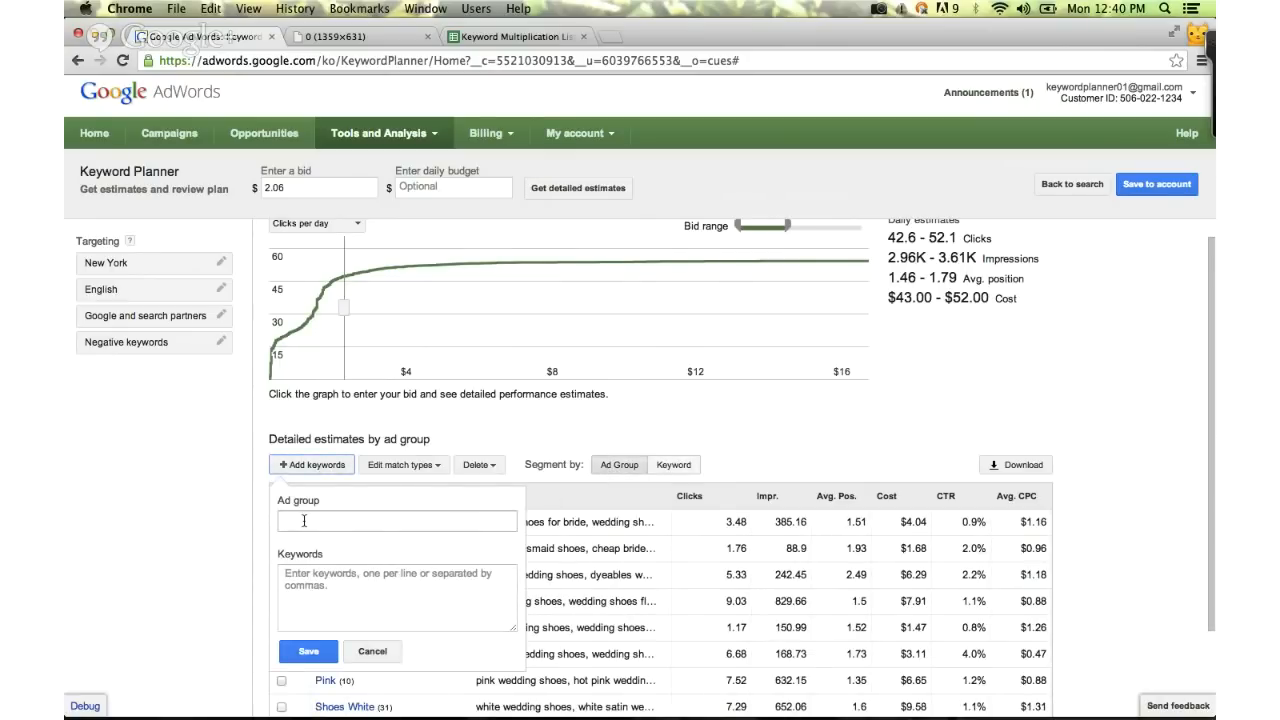
{"action": "left_click", "coordinate": [380, 655]}
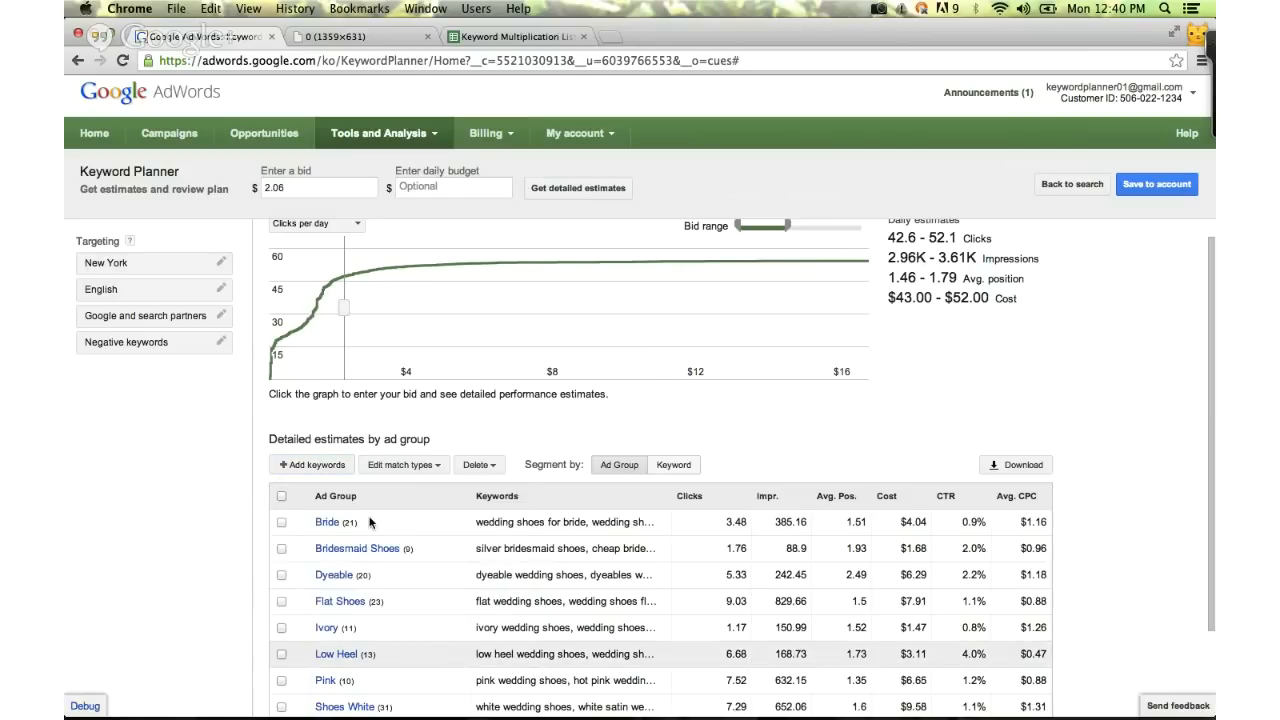
{"action": "left_click", "coordinate": [410, 467]}
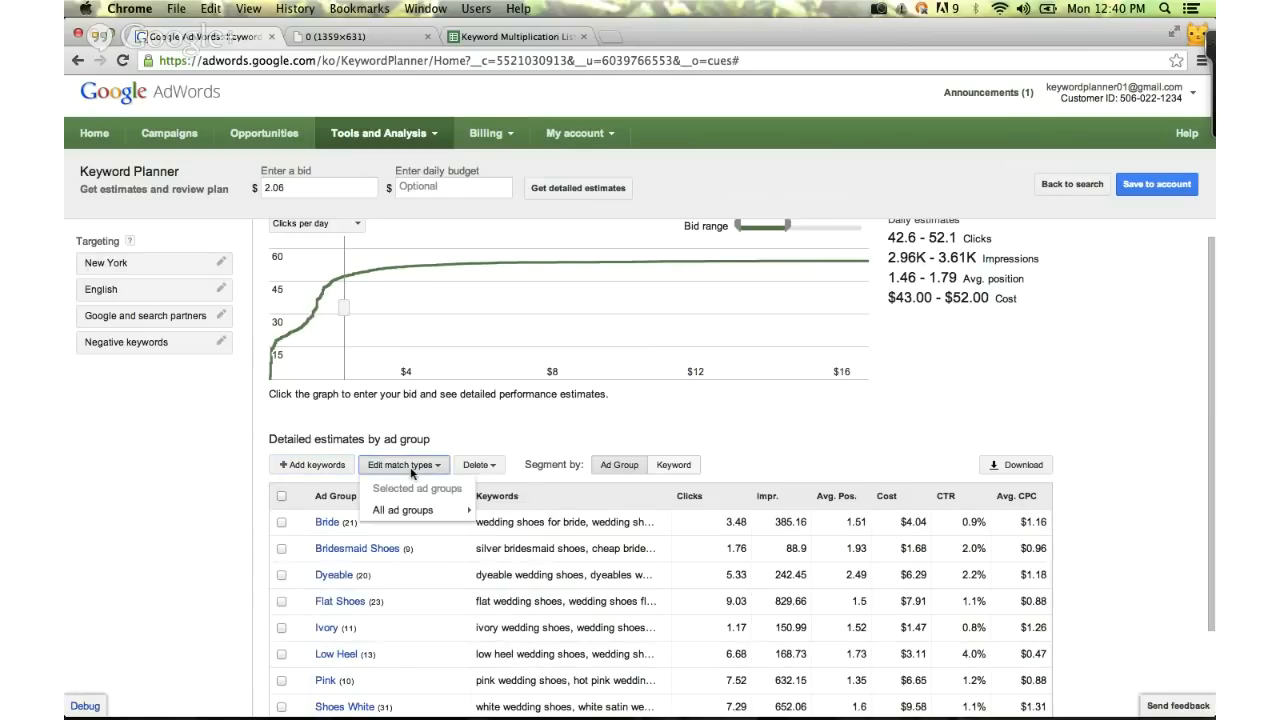
{"action": "mouse_move", "coordinate": [410, 512]}
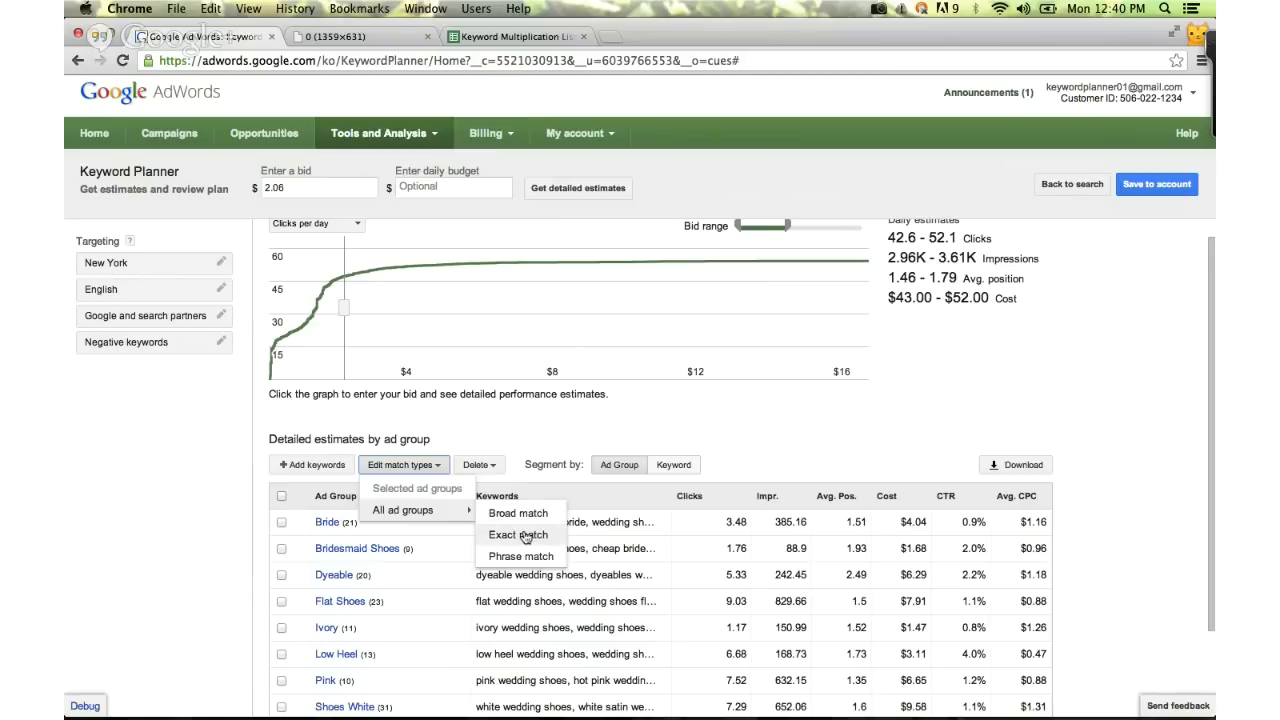
{"action": "left_click", "coordinate": [487, 440]}
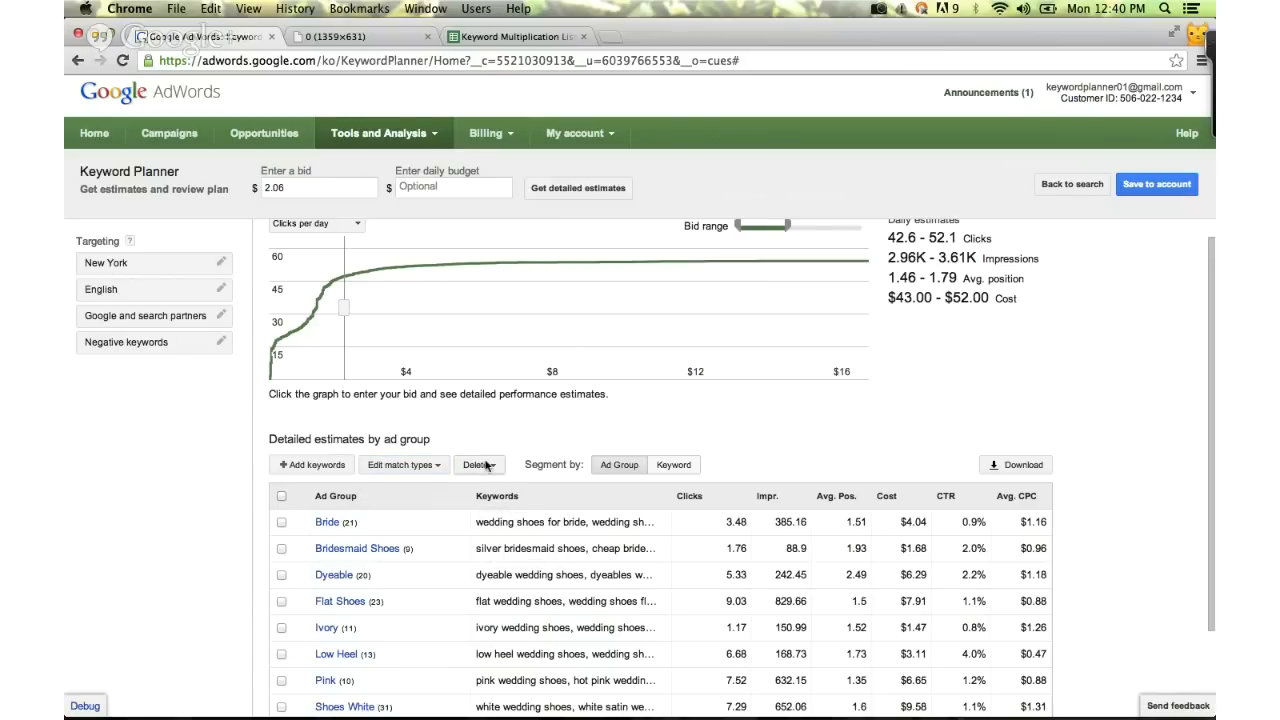
{"action": "scroll", "coordinate": [481, 428], "scroll_direction": "down", "scroll_amount": 2}
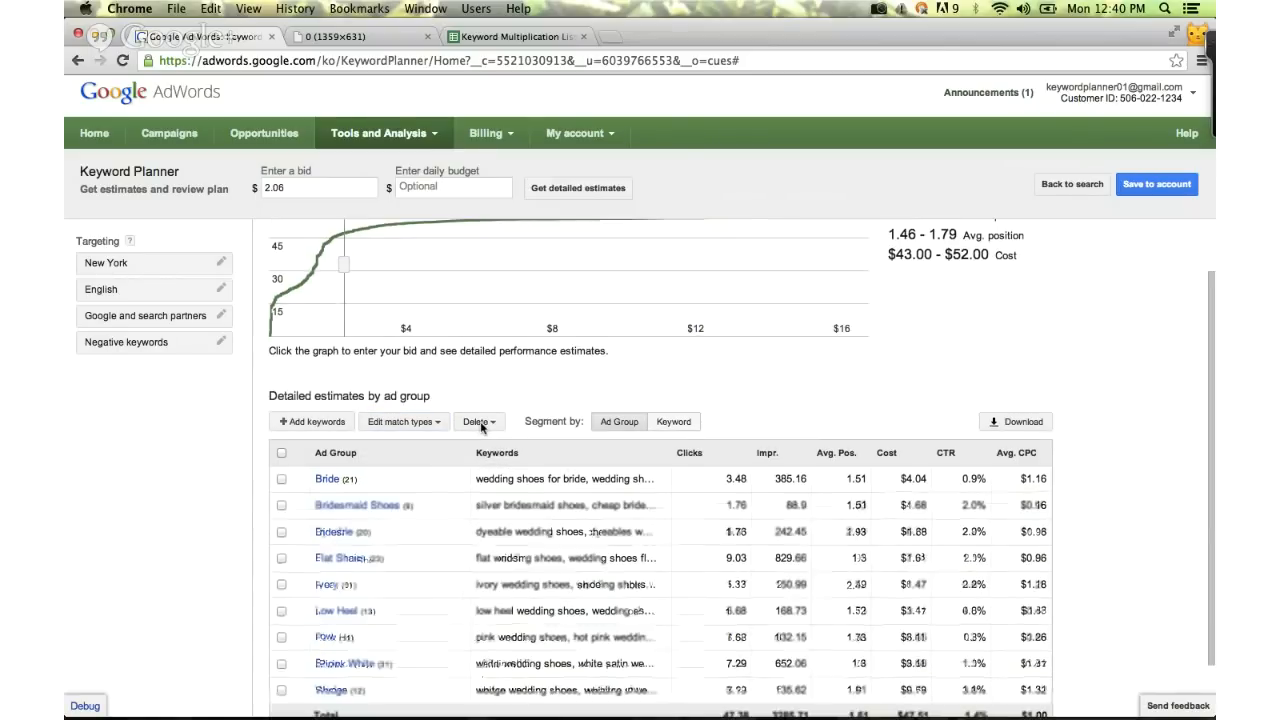
{"action": "scroll", "coordinate": [481, 428], "scroll_direction": "up", "scroll_amount": 3}
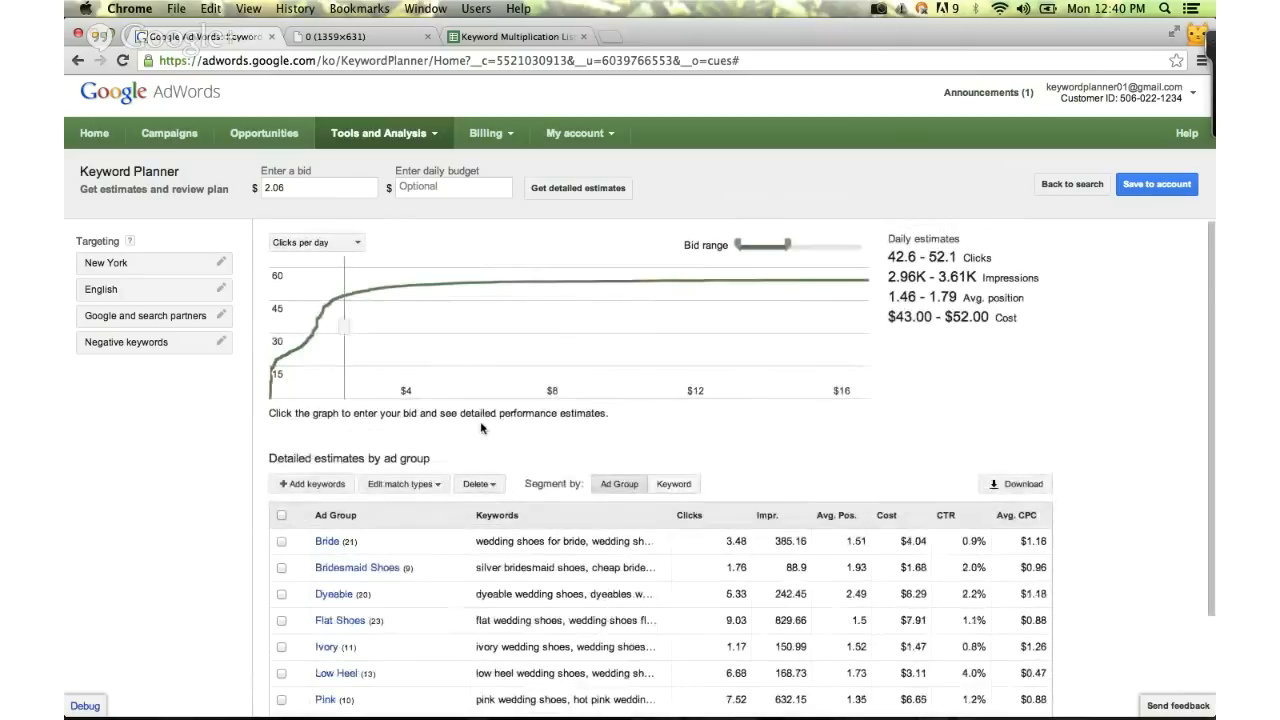
Set free and cheap as negative keywords for the plan.
{"action": "left_click", "coordinate": [162, 345]}
{"action": "left_click", "coordinate": [157, 377]}
{"action": "left_click", "coordinate": [157, 378]}
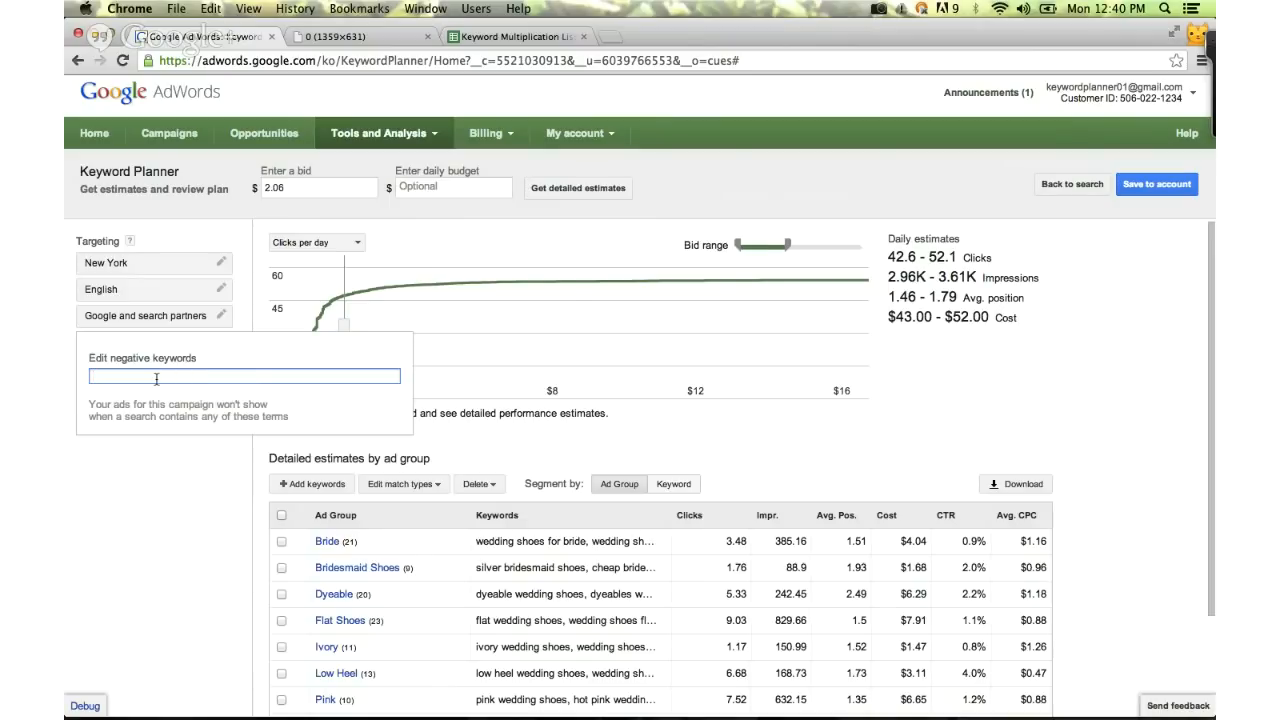
{"action": "type", "text": "free, cheap"}
{"action": "left_click", "coordinate": [136, 486]}
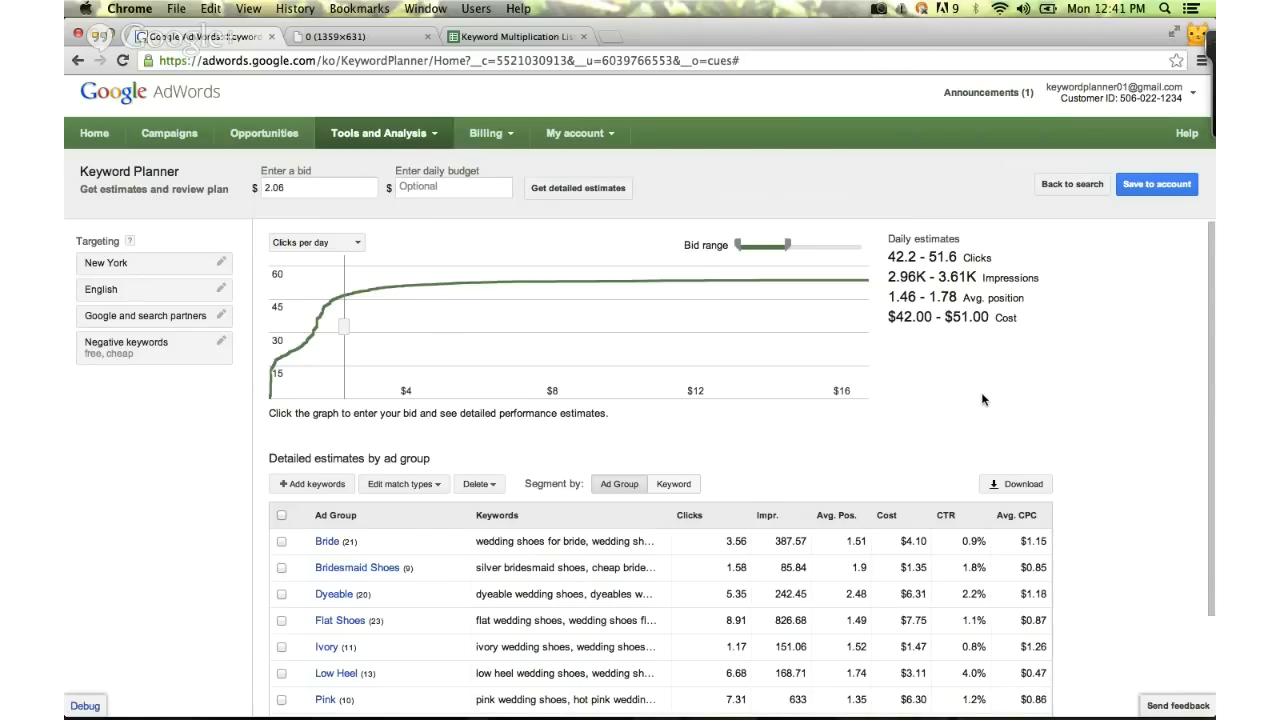
Review the updated ad group estimates and the plan's download options, closing them without downloading.
{"action": "scroll", "coordinate": [982, 400], "scroll_direction": "down", "scroll_amount": 1}
{"action": "scroll", "coordinate": [982, 400], "scroll_direction": "down", "scroll_amount": 3}
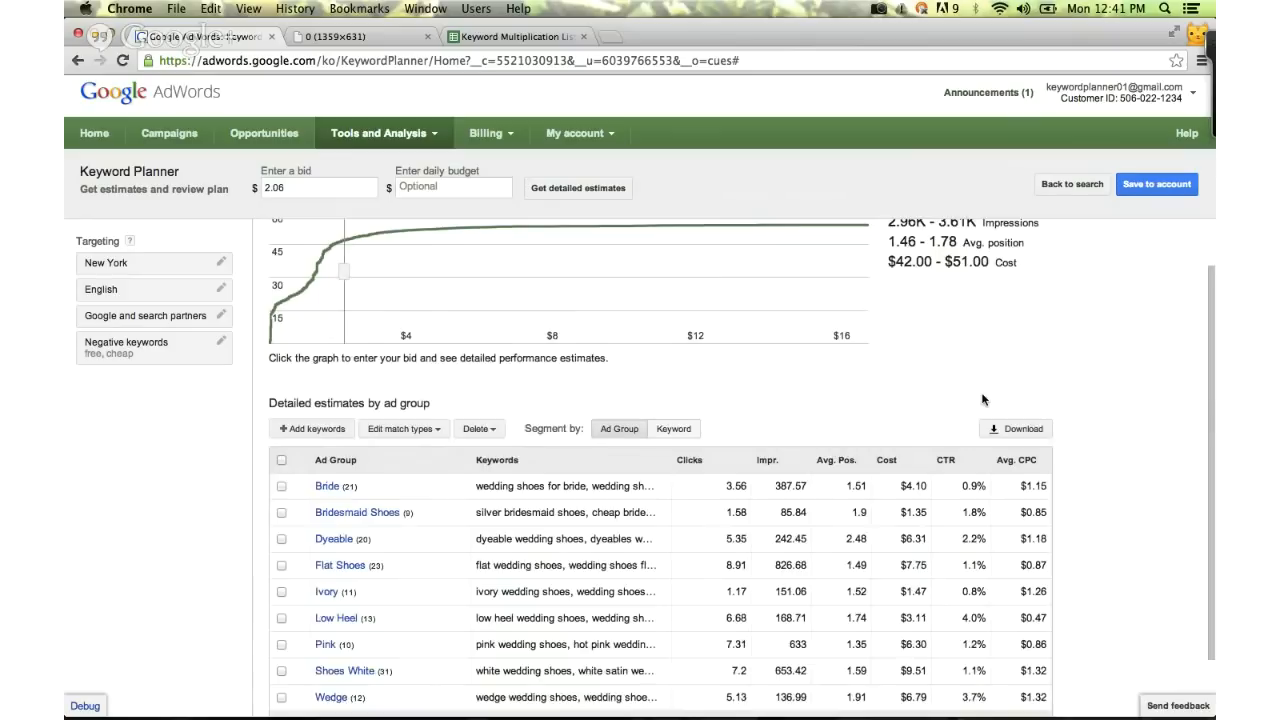
{"action": "scroll", "coordinate": [982, 400], "scroll_direction": "down", "scroll_amount": 3}
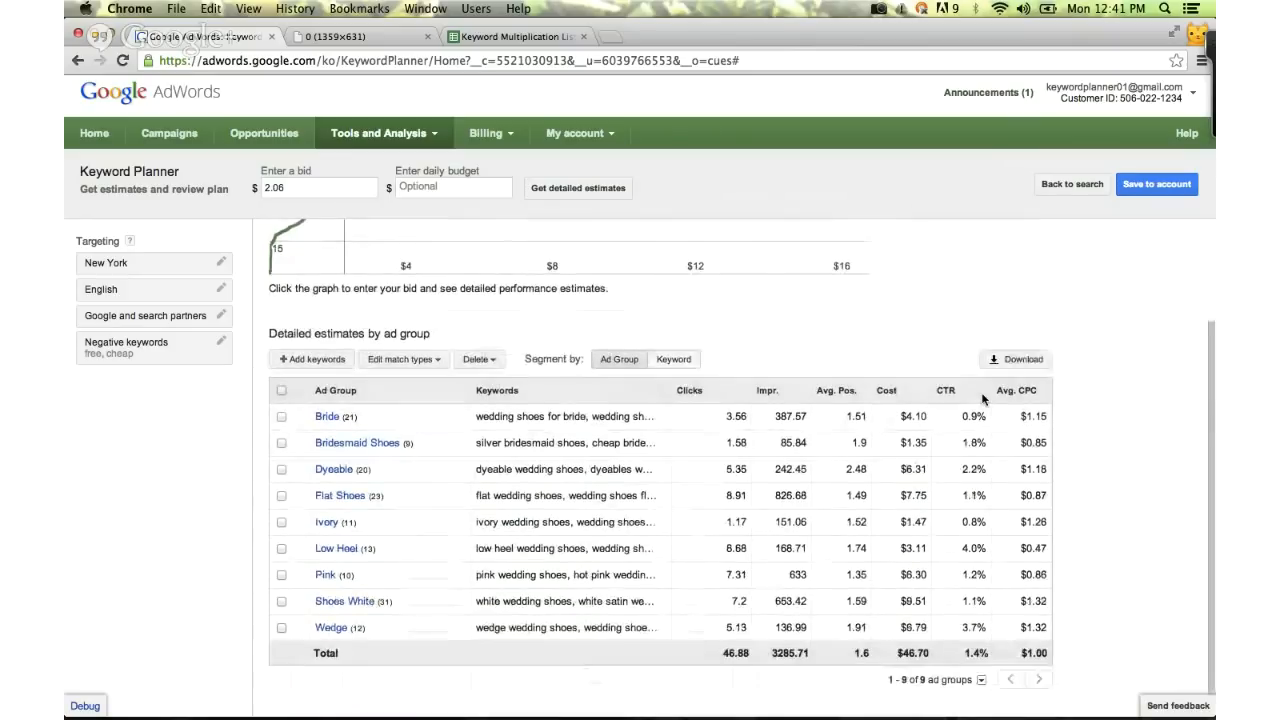
{"action": "scroll", "coordinate": [982, 400], "scroll_direction": "up", "scroll_amount": 6}
{"action": "left_click", "coordinate": [1007, 490]}
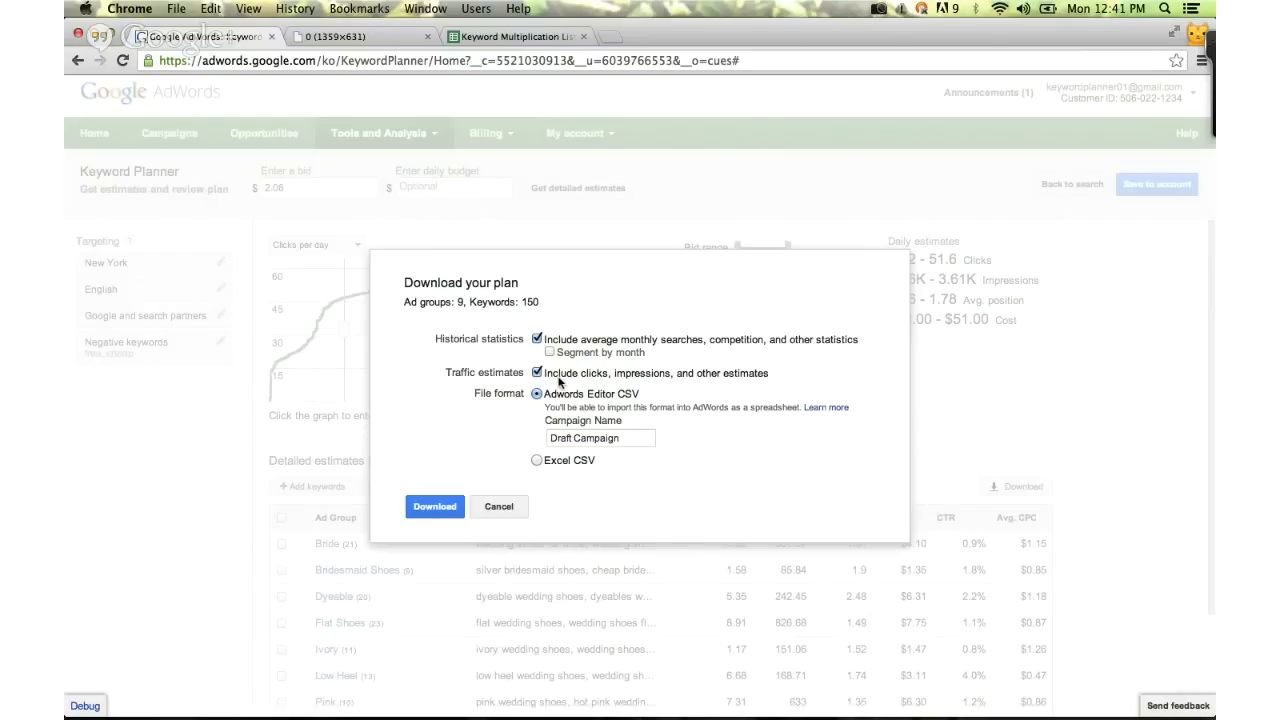
{"action": "left_click", "coordinate": [506, 505]}
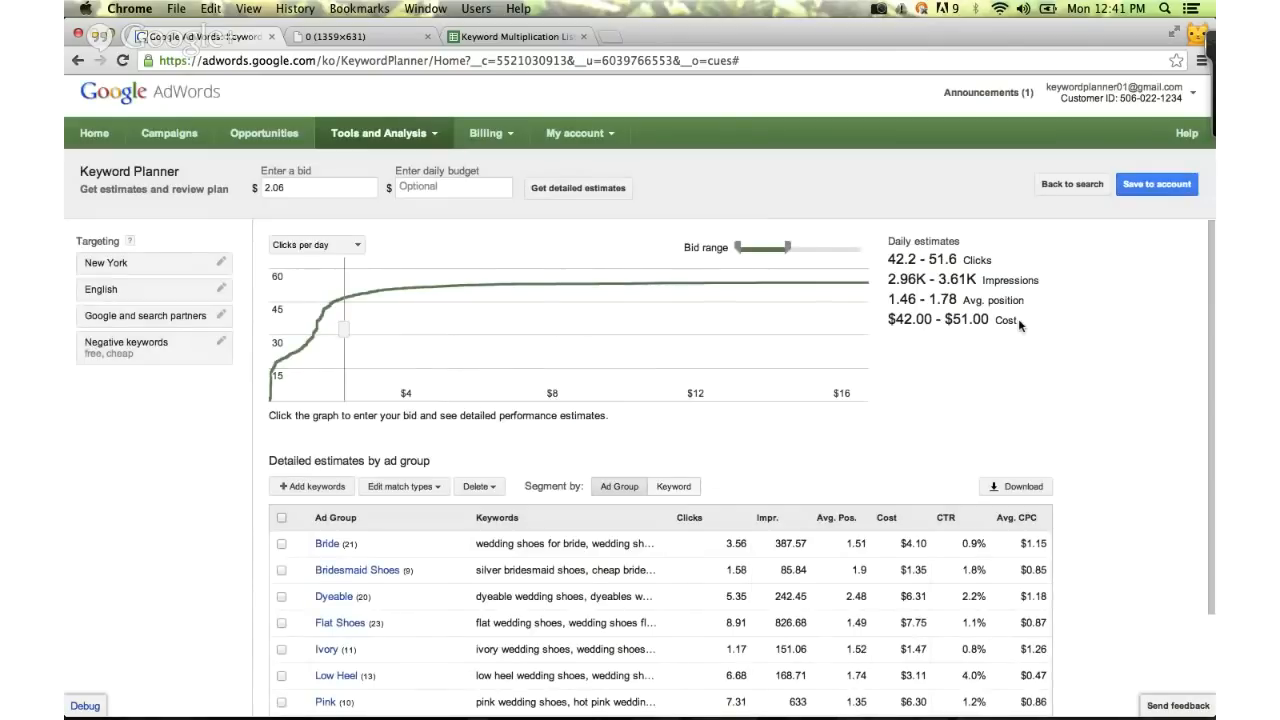
Start saving the plan to the account, review the options for adding it to an existing campaign, and return to creating a new campaign.
{"action": "left_click", "coordinate": [1155, 186]}
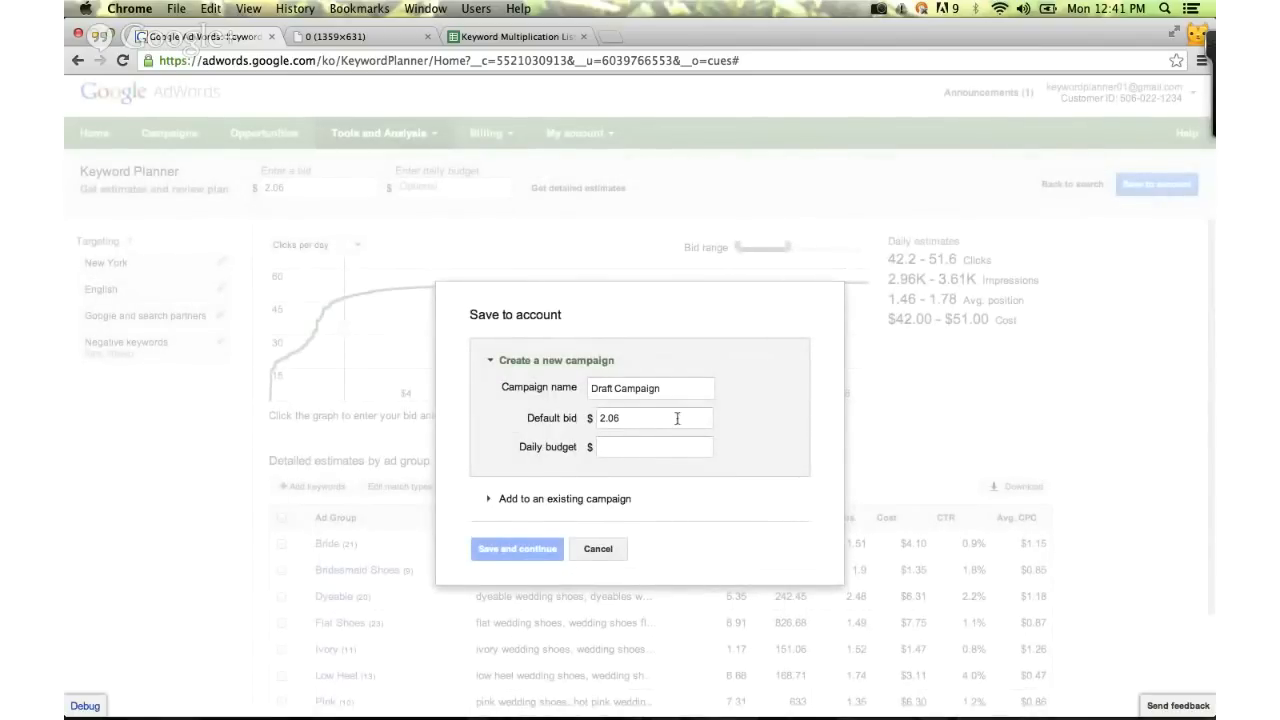
{"action": "left_click", "coordinate": [548, 504]}
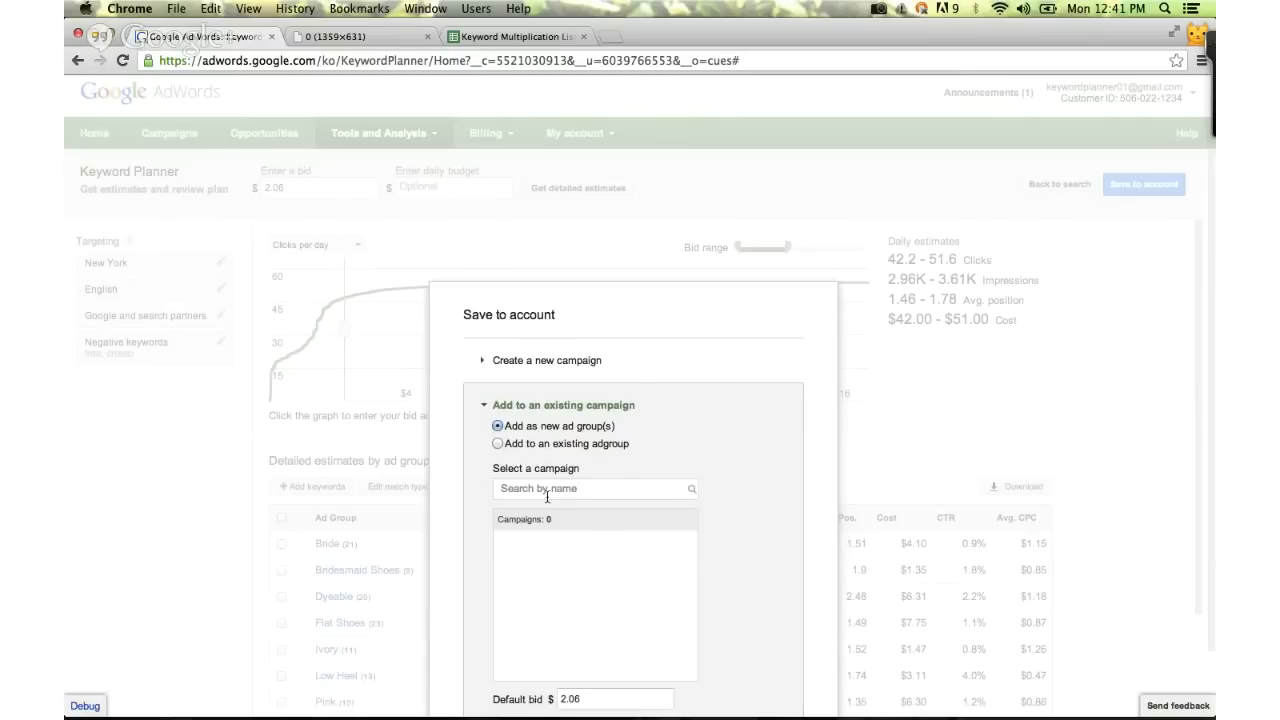
{"action": "left_click", "coordinate": [485, 404]}
{"action": "left_click", "coordinate": [491, 362]}
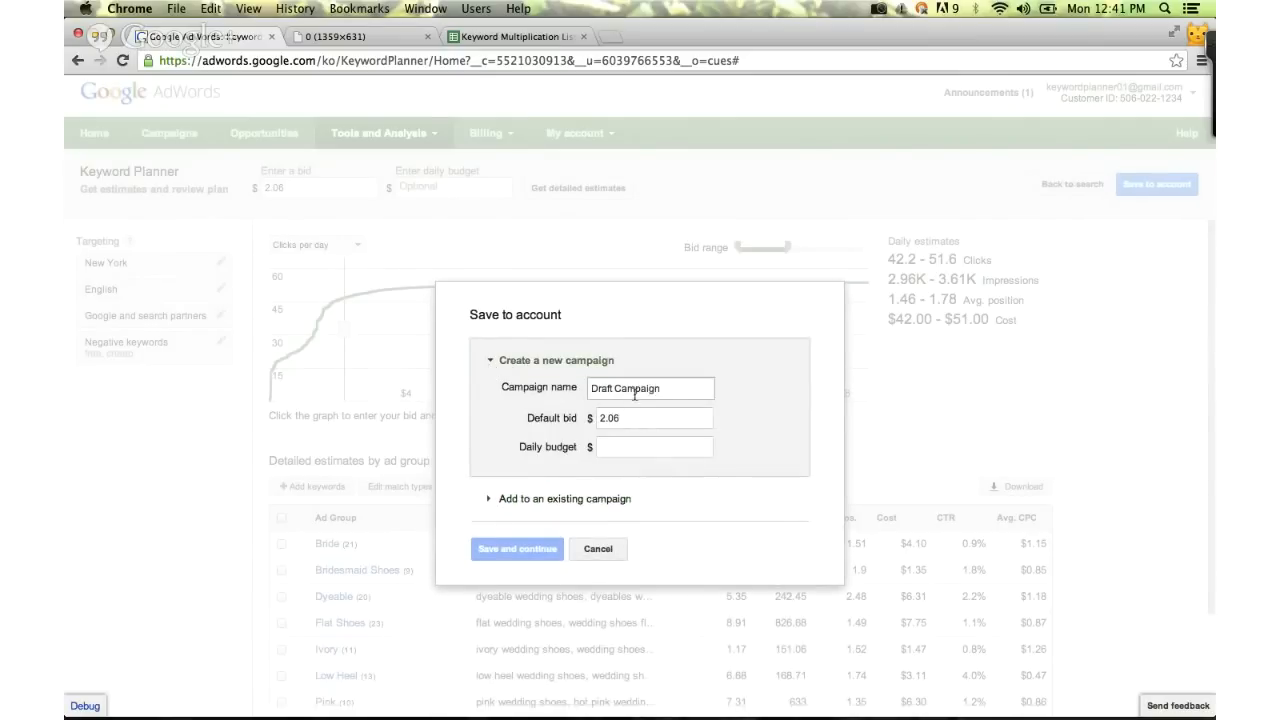
Save the plan as a new campaign named Wedding Shoes with a daily budget of $100.00 and view the new campaign.
{"action": "key", "text": "BackSpace"}
{"action": "type", "text": "Wedding Shoes"}
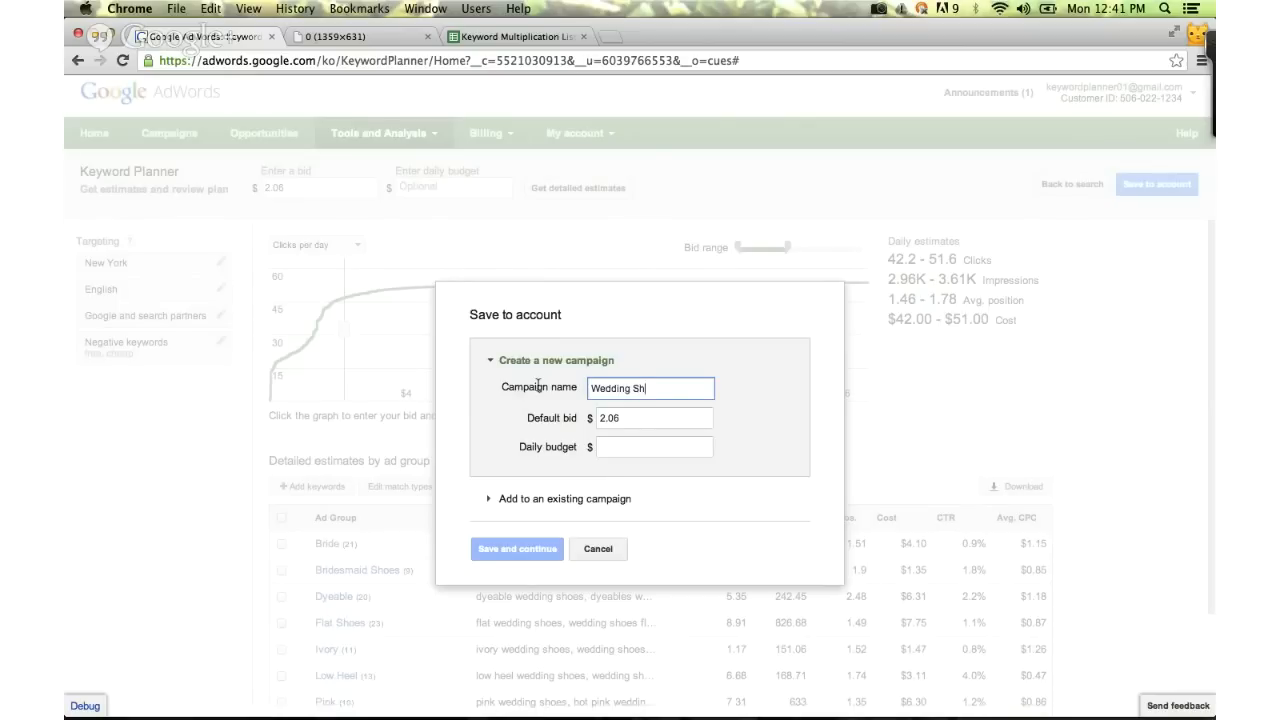
{"action": "left_click", "coordinate": [619, 447]}
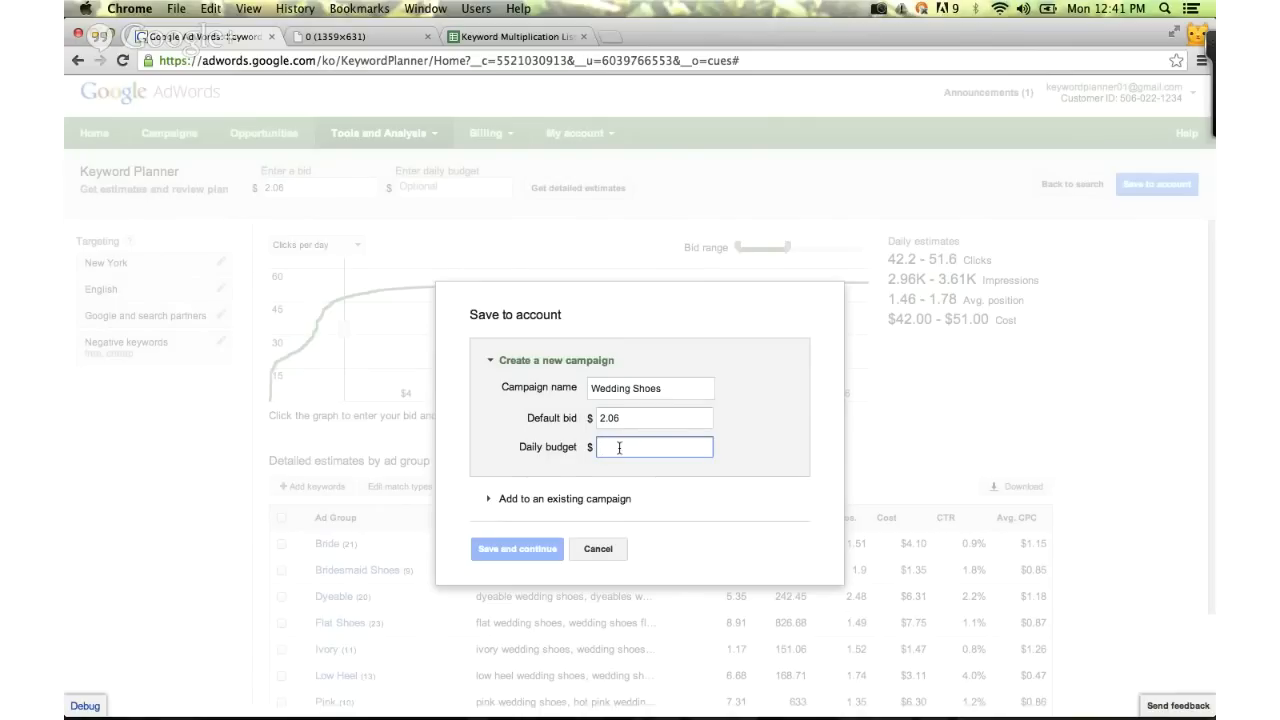
{"action": "type", "text": "100.00"}
{"action": "left_click", "coordinate": [688, 557]}
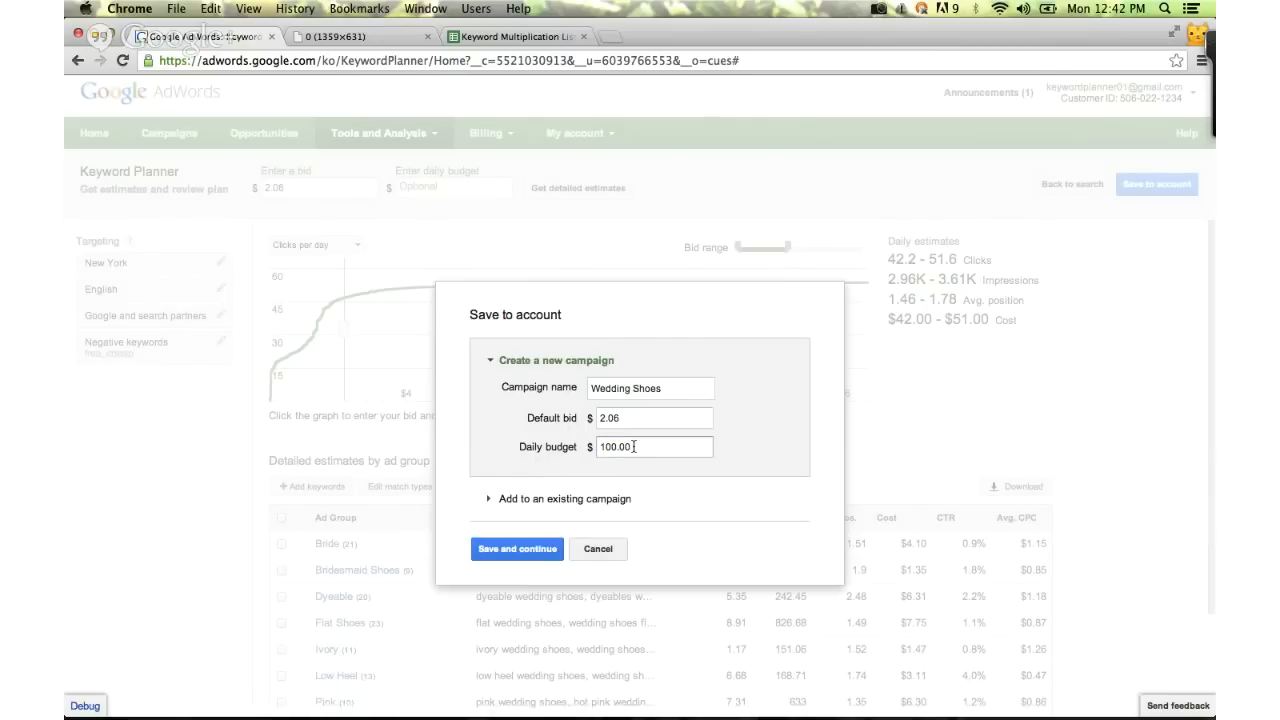
{"action": "left_click", "coordinate": [535, 550]}
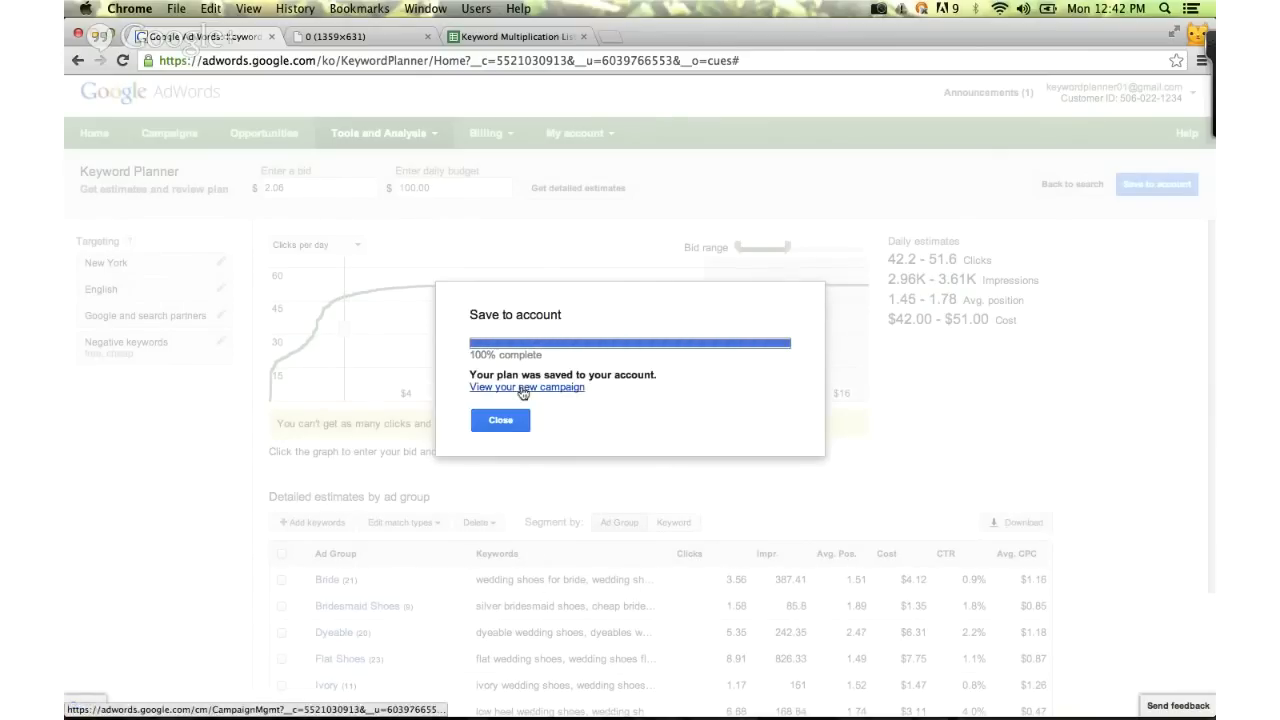
{"action": "left_click", "coordinate": [522, 388]}
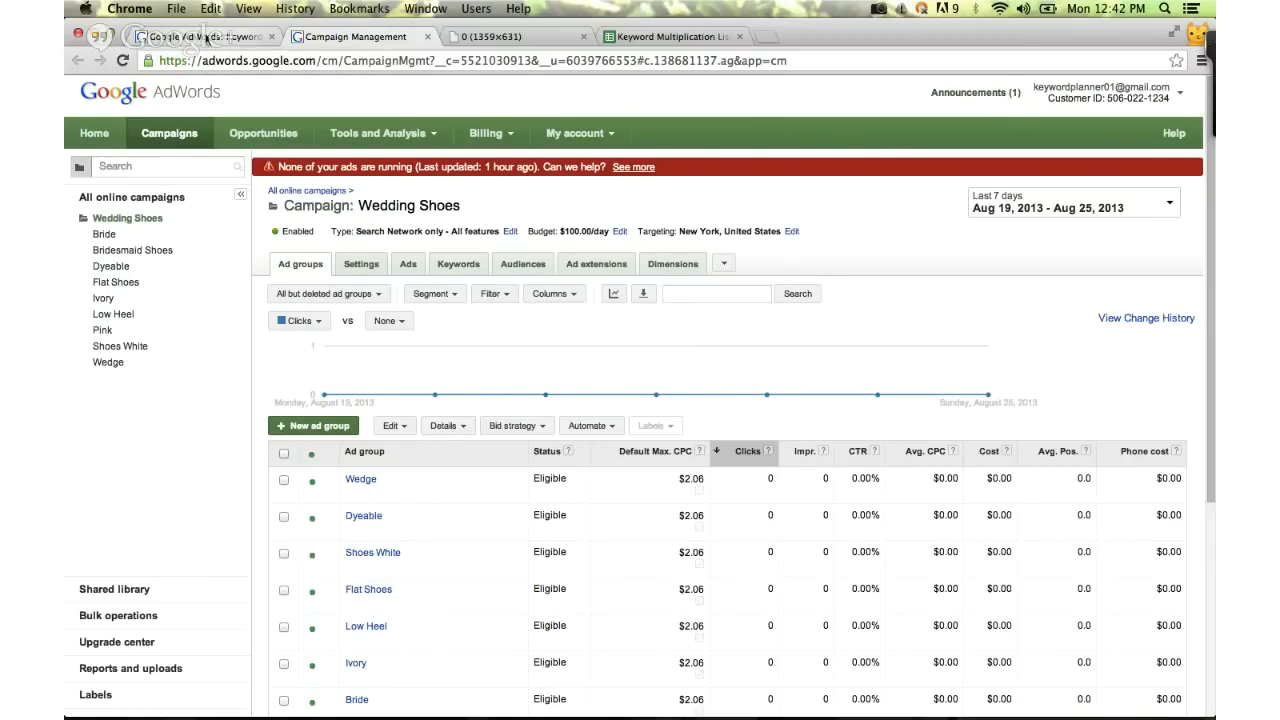
Return to the Keyword Planner's keyword ideas and get ideas for wedding shoes.
{"action": "left_click", "coordinate": [206, 37]}
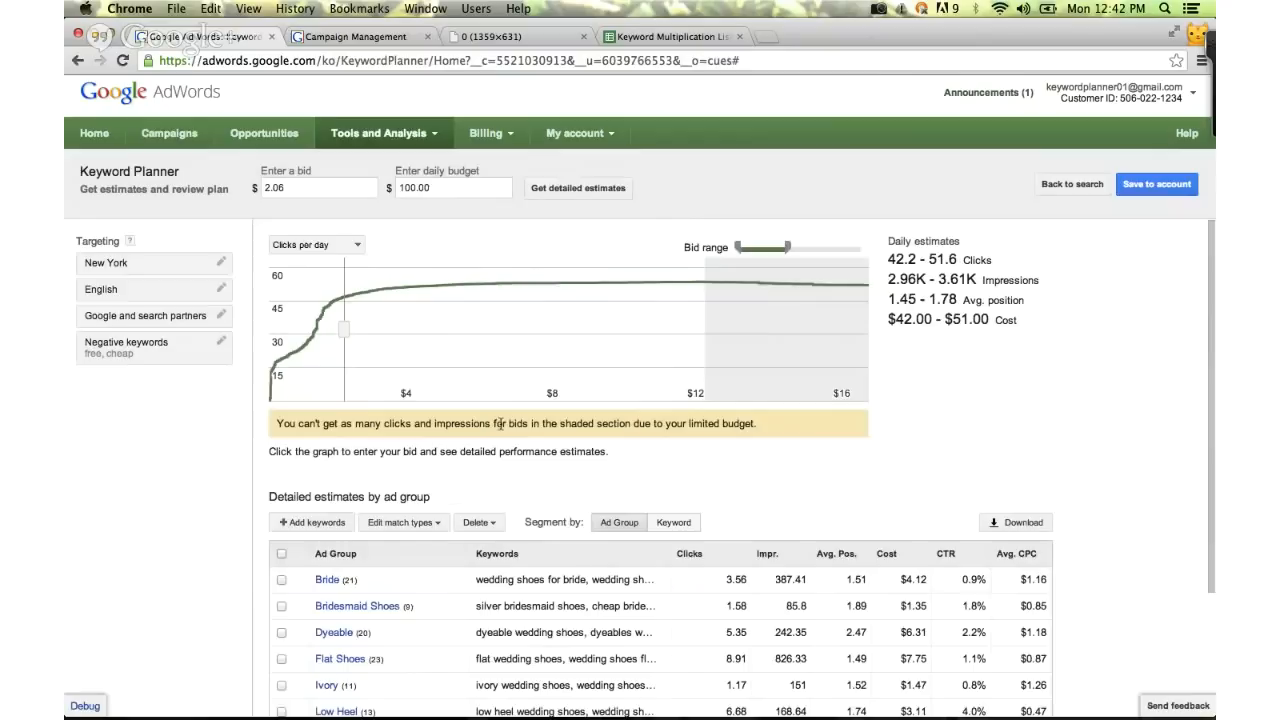
{"action": "left_click", "coordinate": [1068, 185]}
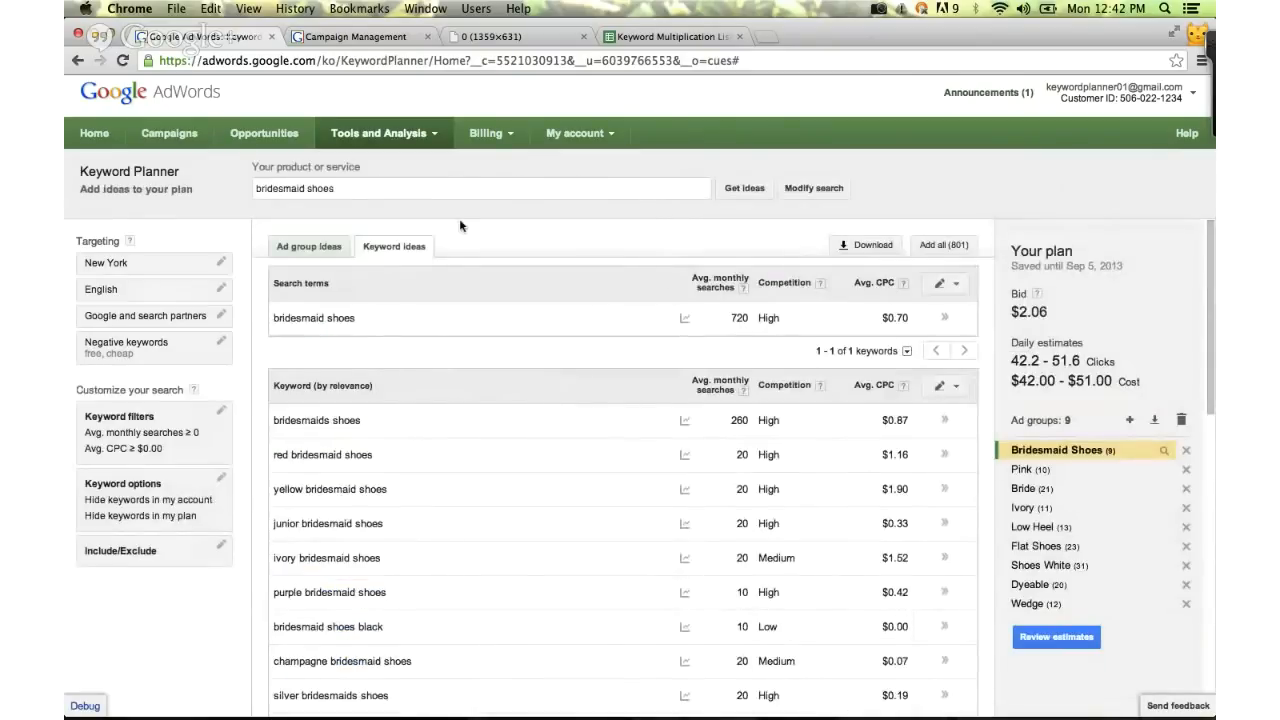
{"action": "left_click", "coordinate": [349, 186]}
{"action": "left_click_drag", "start_coordinate": [349, 186], "coordinate": [227, 185]}
{"action": "type", "text": "we"}
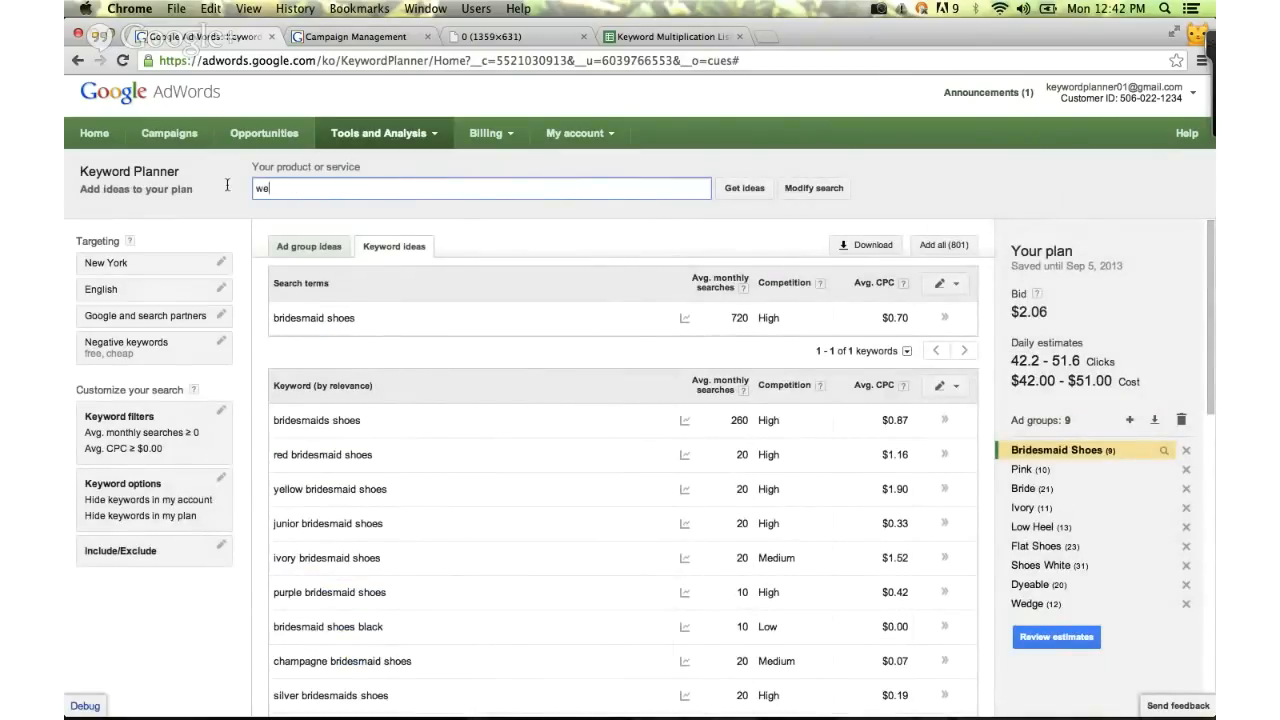
{"action": "type", "text": "dding shoes"}
{"action": "left_click", "coordinate": [740, 192]}
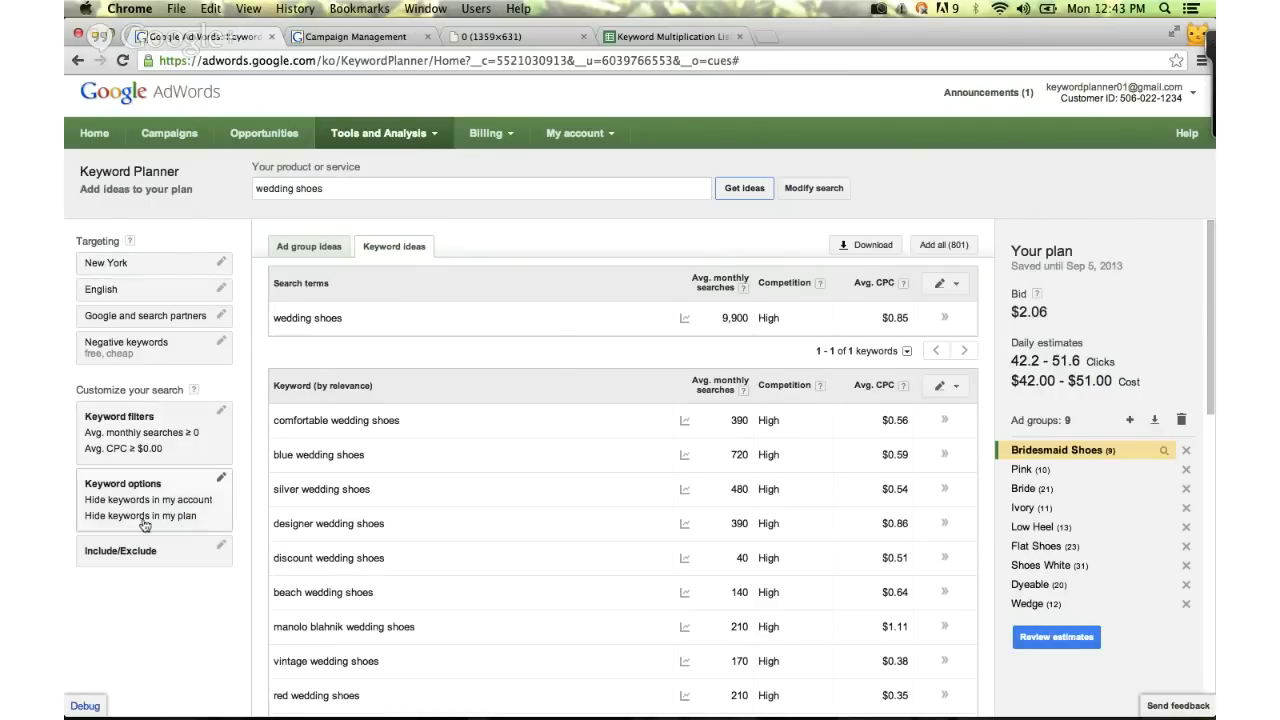
Search the location targeting choices for new york.
{"action": "left_click", "coordinate": [174, 266]}
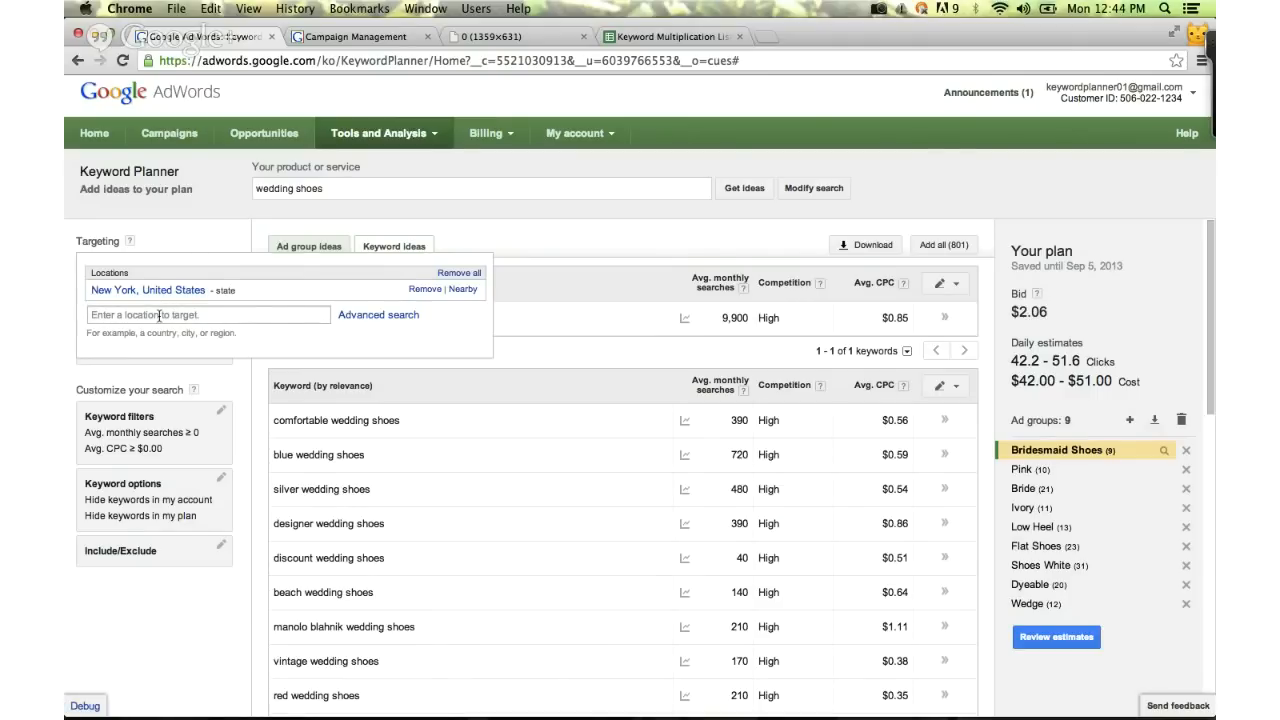
{"action": "key", "text": "Escape"}
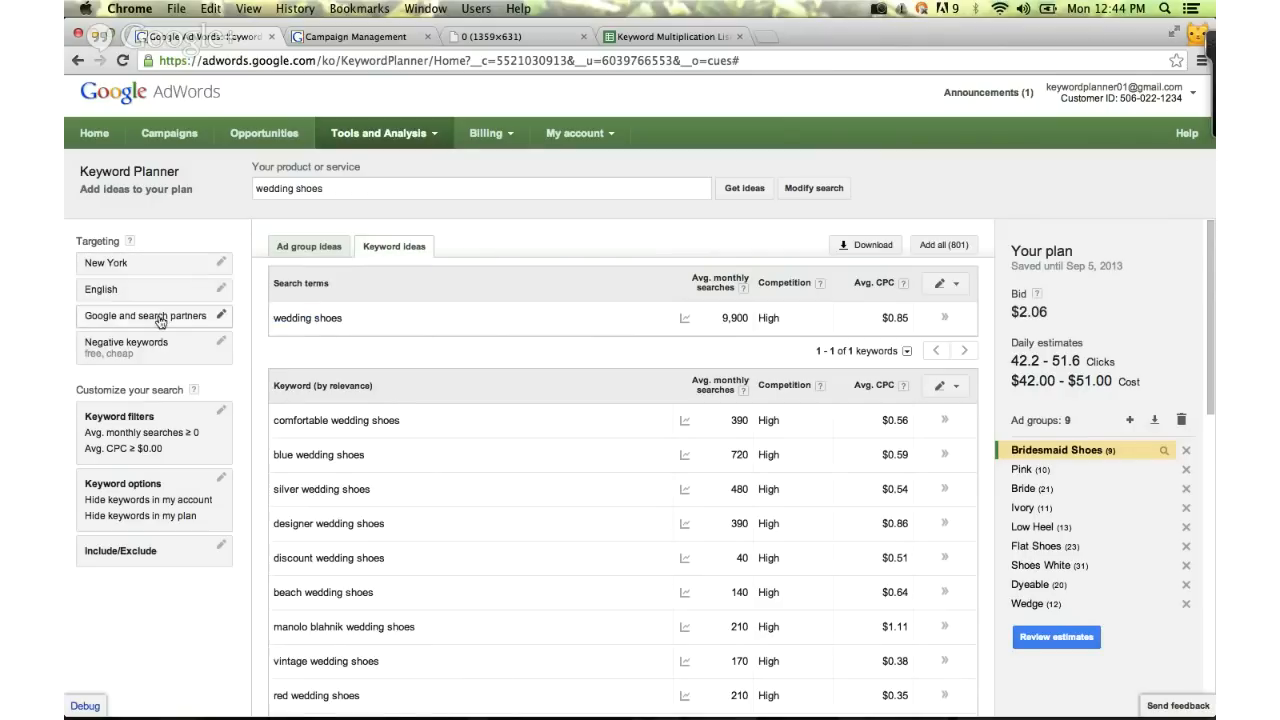
{"action": "left_click", "coordinate": [160, 263]}
{"action": "left_click", "coordinate": [144, 313]}
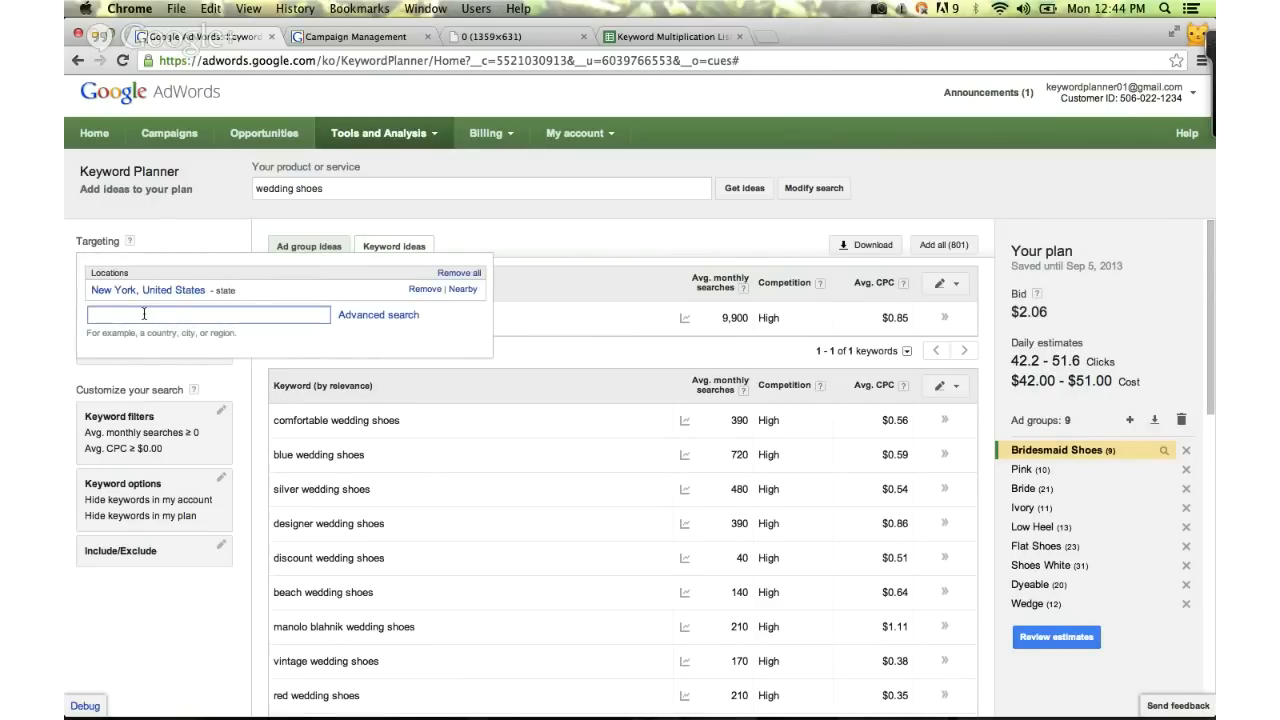
{"action": "type", "text": "new york"}
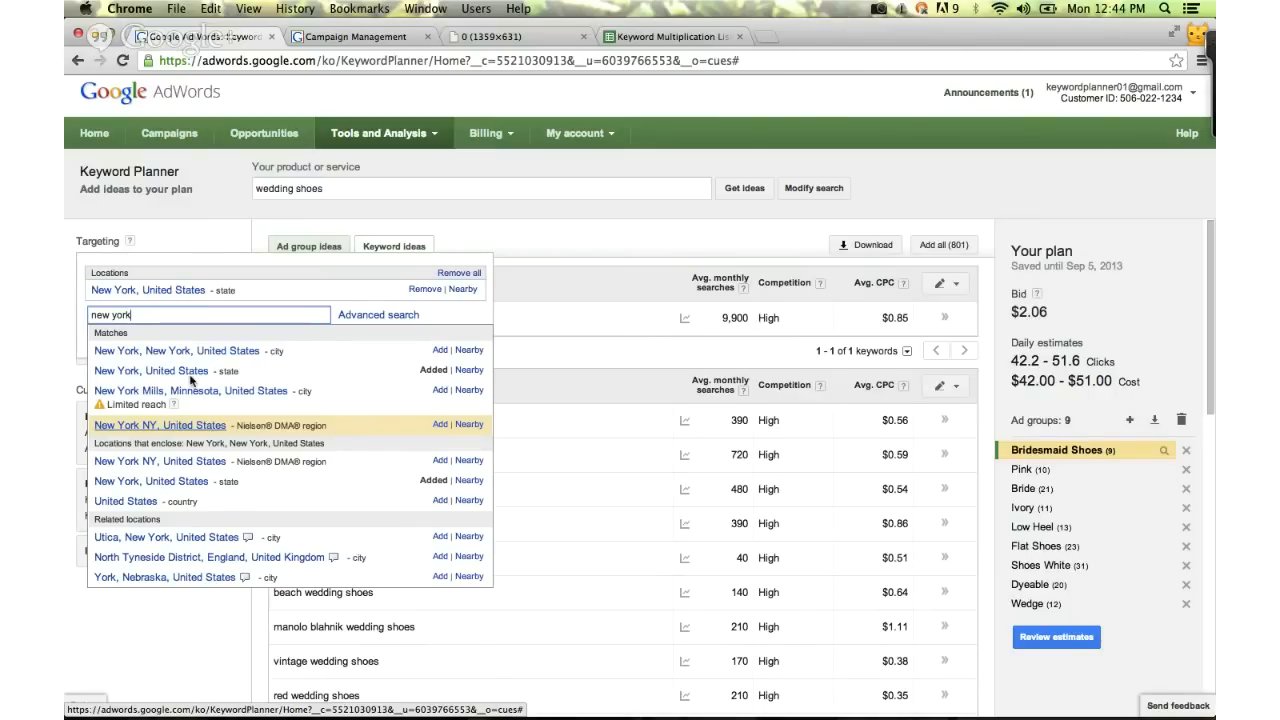
Search the target locations for yorkshire, clear the search and close the location targeting without changes.
{"action": "left_click_drag", "start_coordinate": [139, 314], "coordinate": [78, 316]}
{"action": "key", "text": "BackSpace"}
{"action": "type", "text": "y"}
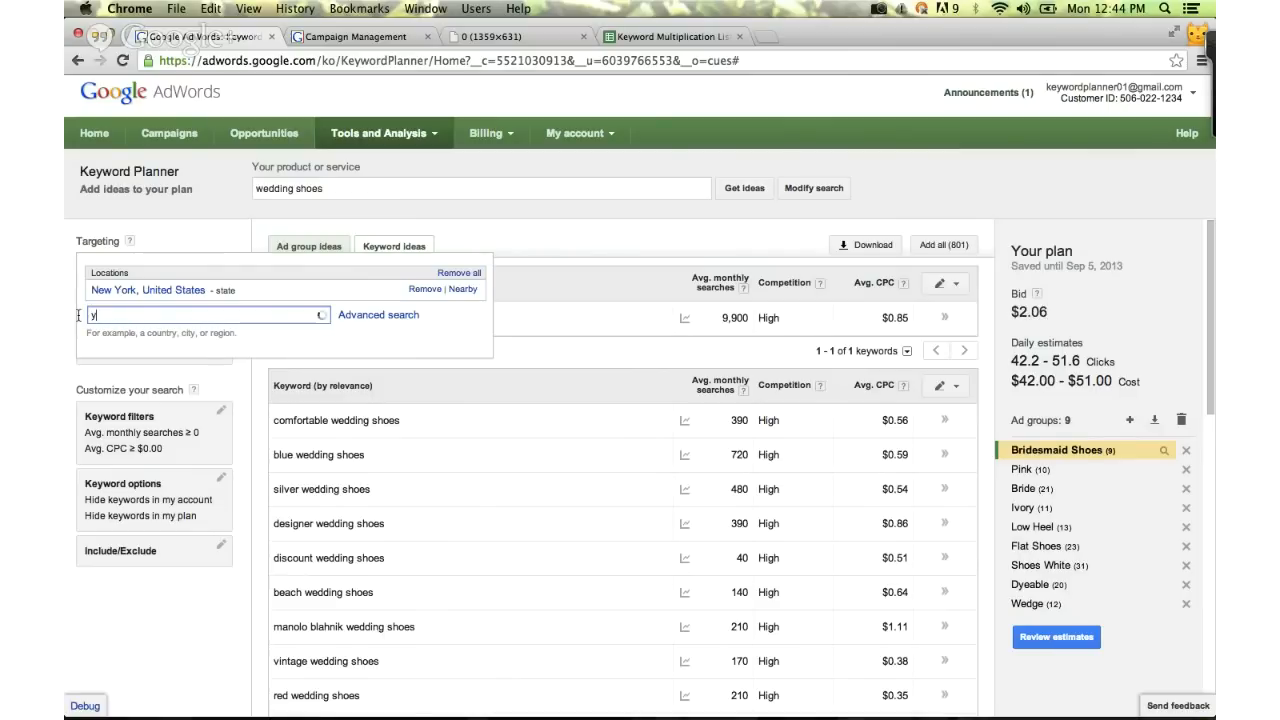
{"action": "type", "text": "orkshire"}
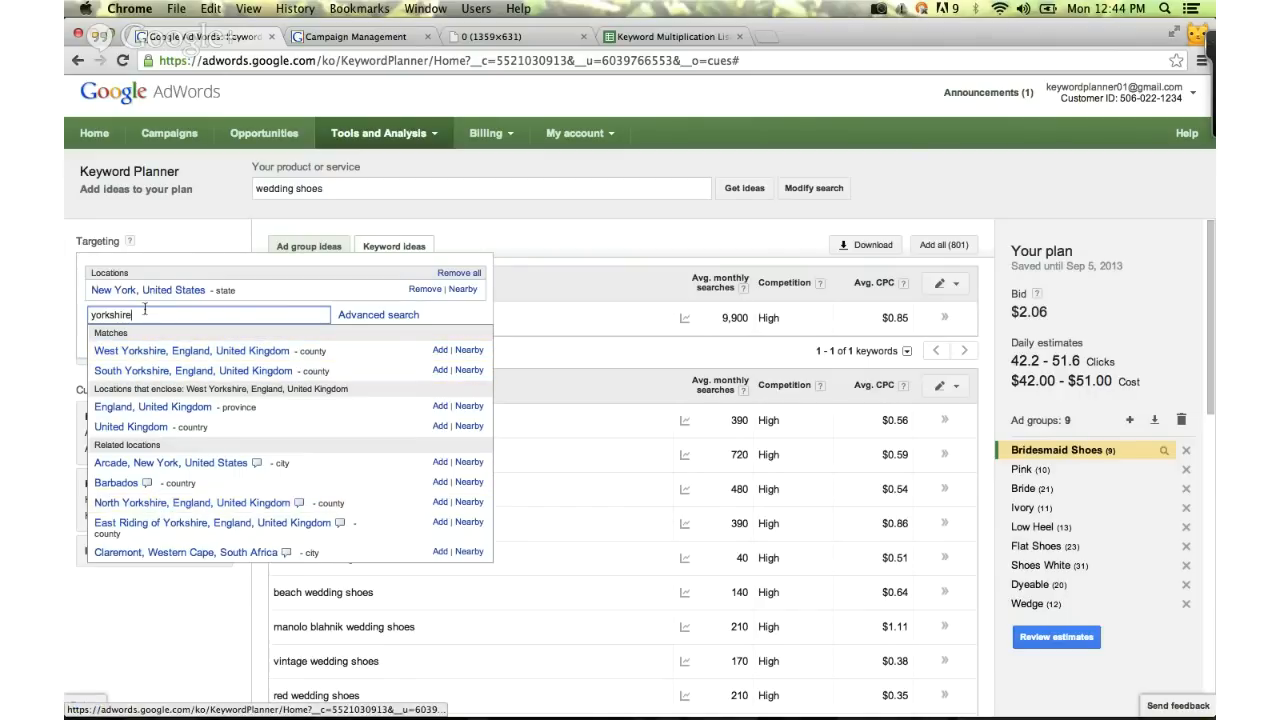
{"action": "left_click_drag", "start_coordinate": [144, 314], "coordinate": [84, 315]}
{"action": "key", "text": "BackSpace"}
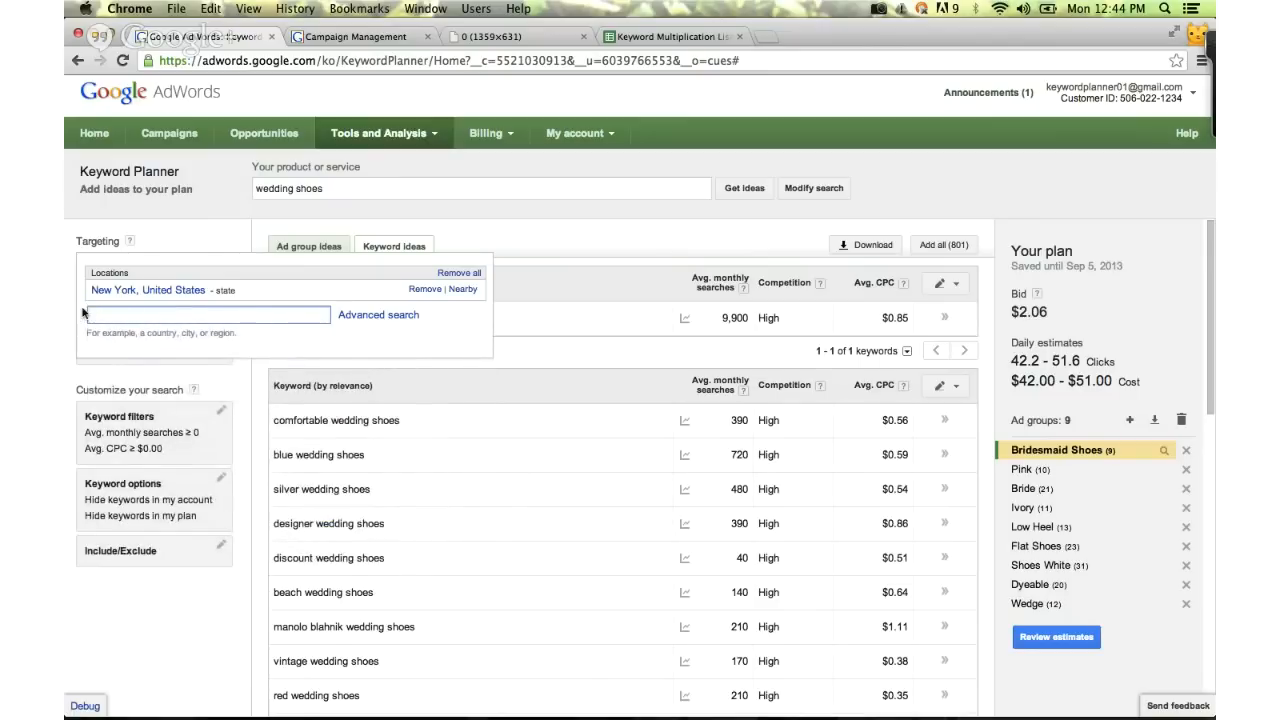
{"action": "left_click", "coordinate": [178, 239]}
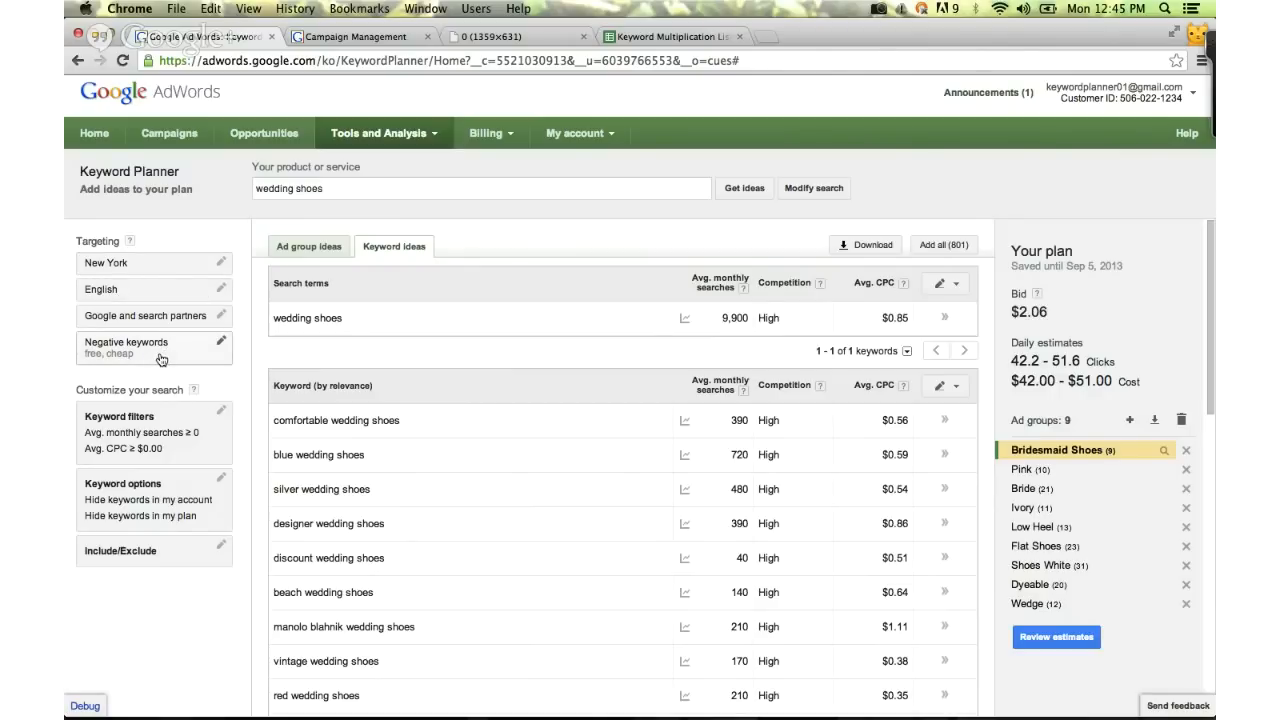
Filter the keyword ideas to include only keywords containing white.
{"action": "left_click", "coordinate": [176, 555]}
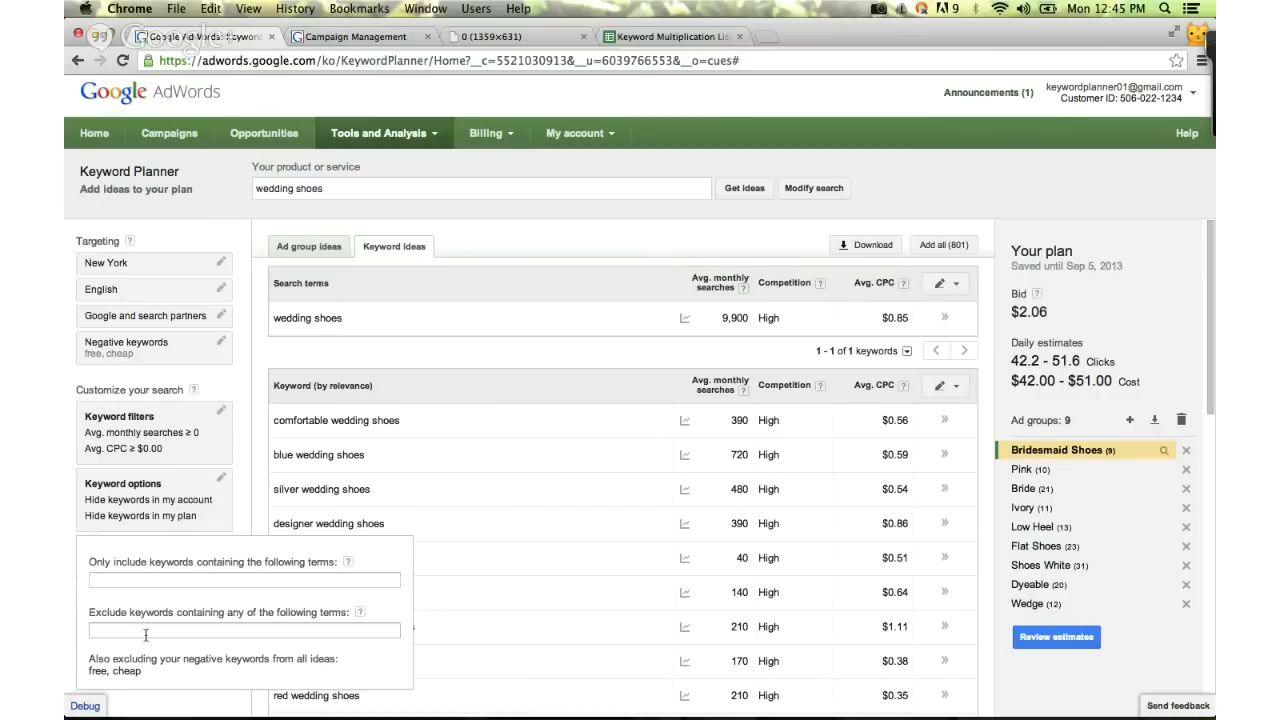
{"action": "left_click", "coordinate": [137, 580]}
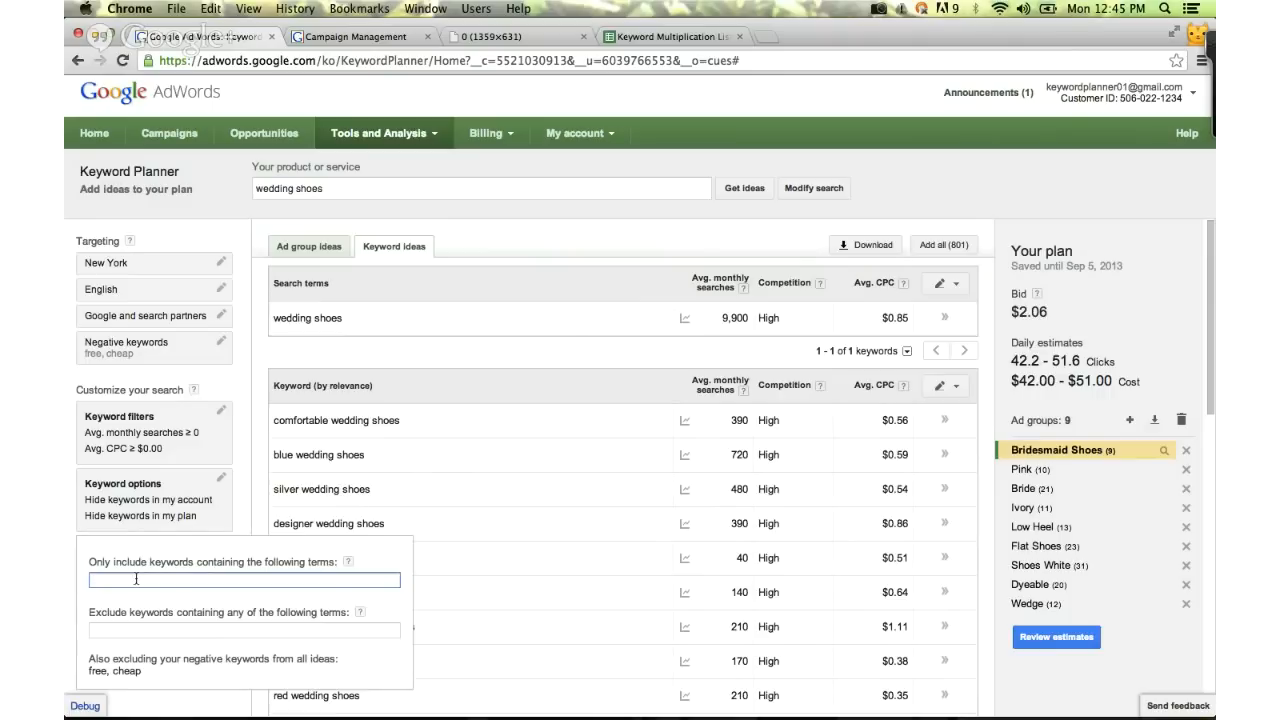
{"action": "type", "text": "white"}
{"action": "left_click", "coordinate": [70, 556]}
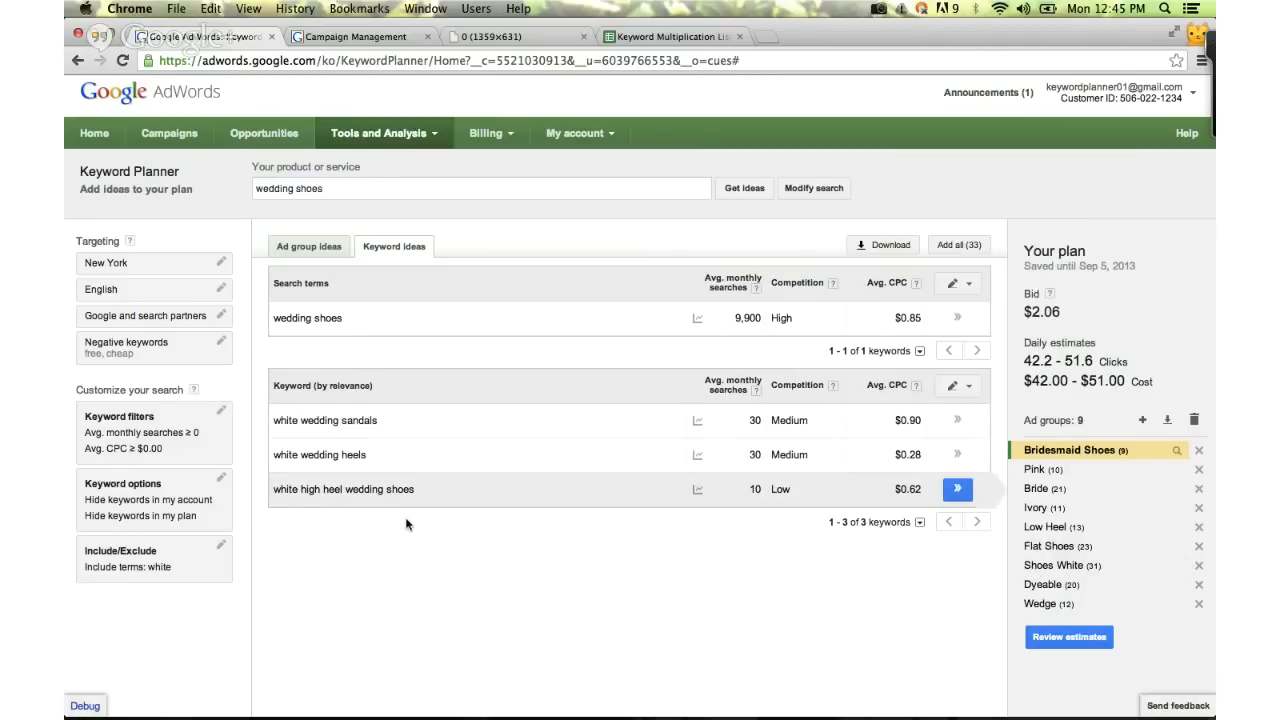
Set the included terms to white, brand a, brand b and the excluded terms to brand c, brand d.
{"action": "left_click", "coordinate": [208, 552]}
{"action": "type", "text": ", "}
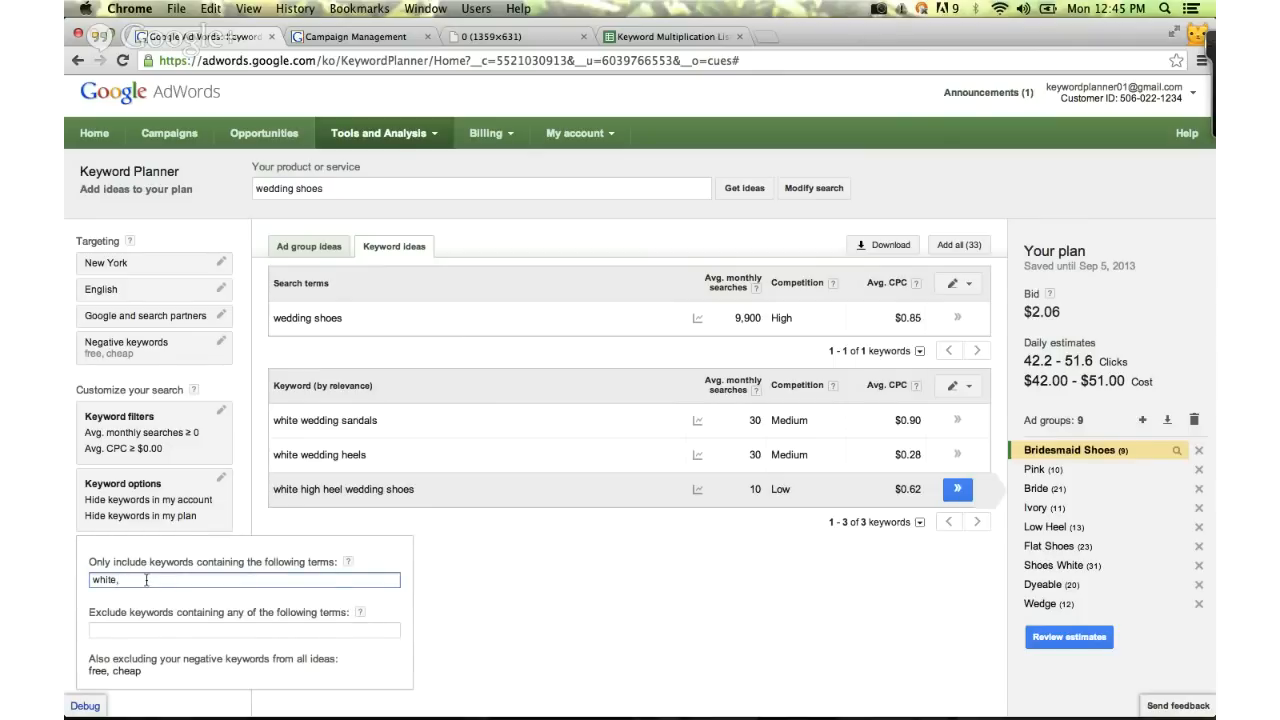
{"action": "type", "text": "brand a, brandb"}
{"action": "key", "text": "BackSpace"}
{"action": "key", "text": "BackSpace"}
{"action": "type", "text": "b"}
{"action": "left_click", "coordinate": [116, 630]}
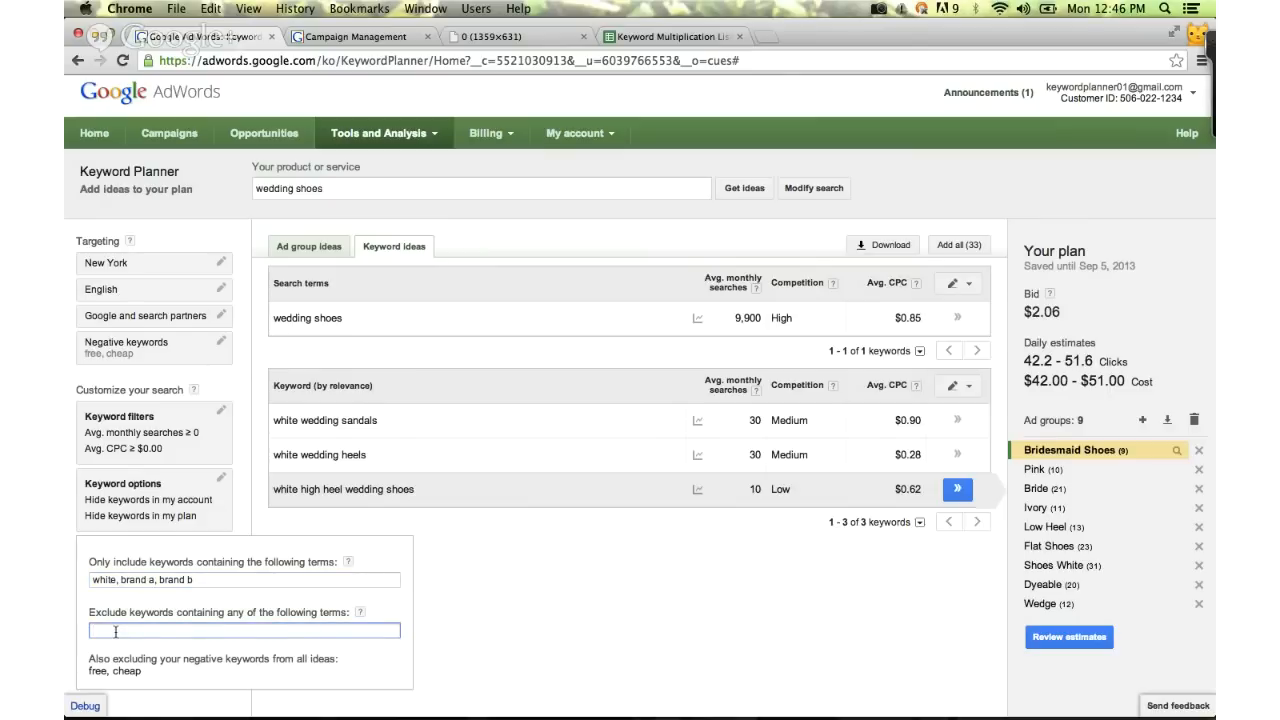
{"action": "type", "text": "brand c, brand d"}
{"action": "left_click", "coordinate": [325, 187]}
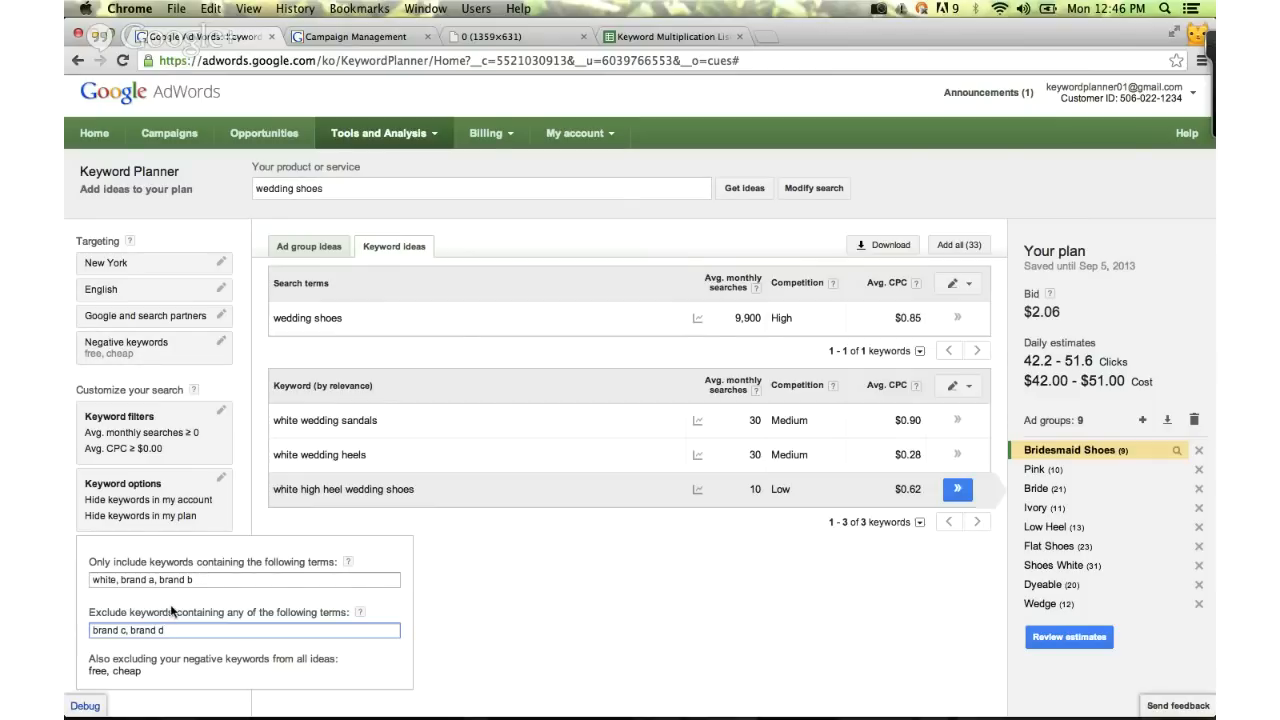
Clear the excluded terms and replace the included terms with wedding shoes.
{"action": "left_click_drag", "start_coordinate": [167, 630], "coordinate": [65, 628]}
{"action": "key", "text": "BackSpace"}
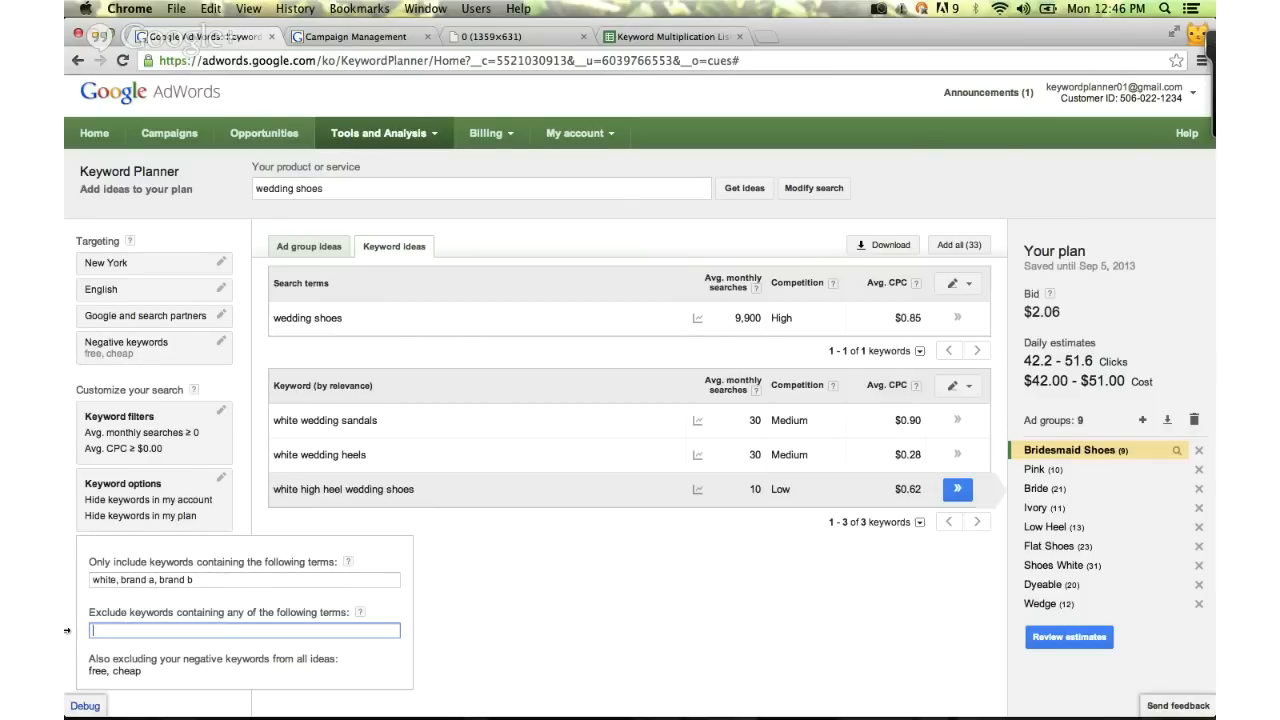
{"action": "left_click_drag", "start_coordinate": [205, 585], "coordinate": [70, 578]}
{"action": "key", "text": "BackSpace"}
{"action": "type", "text": "wedding shoes"}
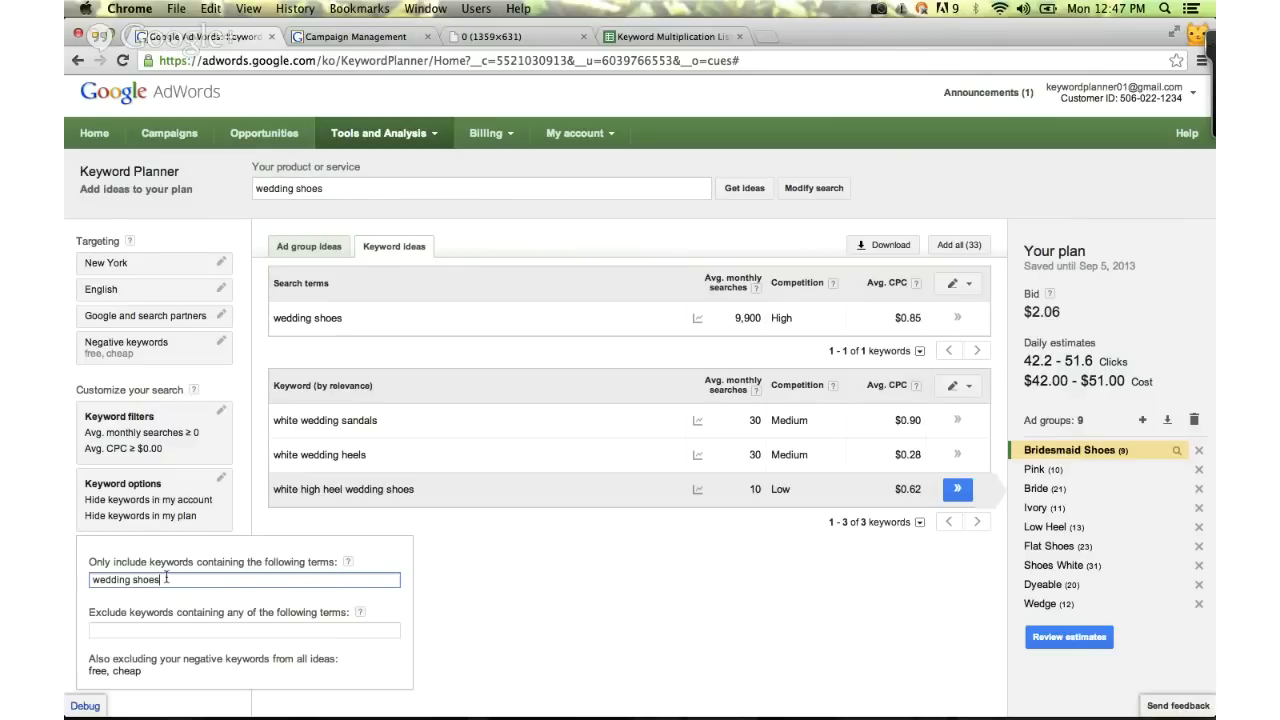
Remove the include term and apply the empty include/exclude filter to the keyword ideas.
{"action": "left_click_drag", "start_coordinate": [166, 578], "coordinate": [70, 576]}
{"action": "key", "text": "BackSpace"}
{"action": "left_click", "coordinate": [68, 568]}
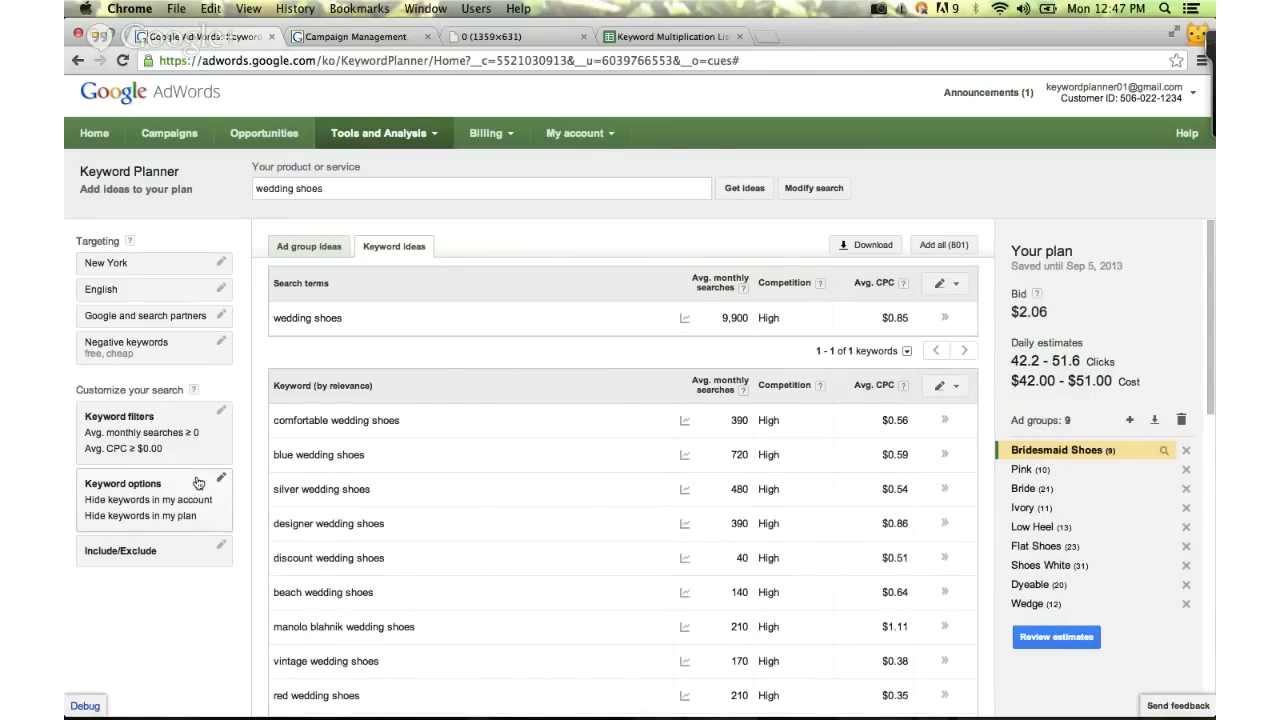
Examine the keyword options for adult ideas and keywords in the account or plan, leaving all of them off.
{"action": "left_click", "coordinate": [198, 485]}
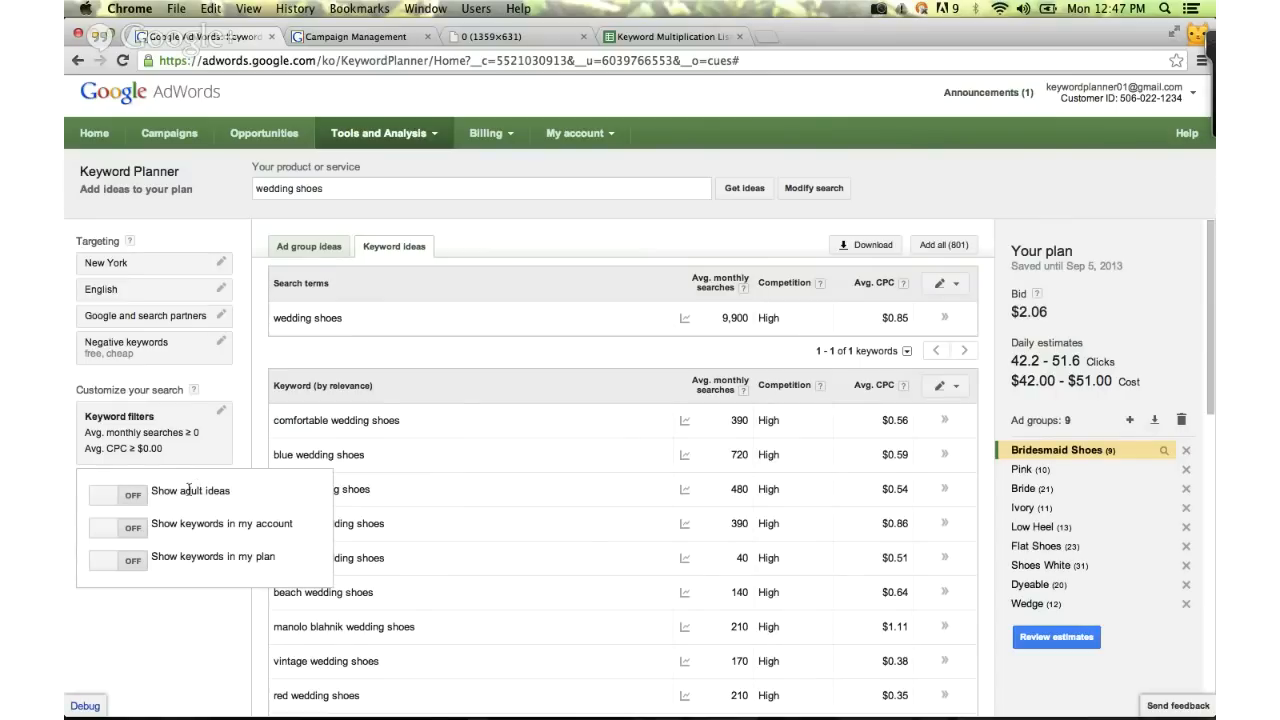
{"action": "left_click", "coordinate": [111, 530]}
{"action": "left_click", "coordinate": [130, 528]}
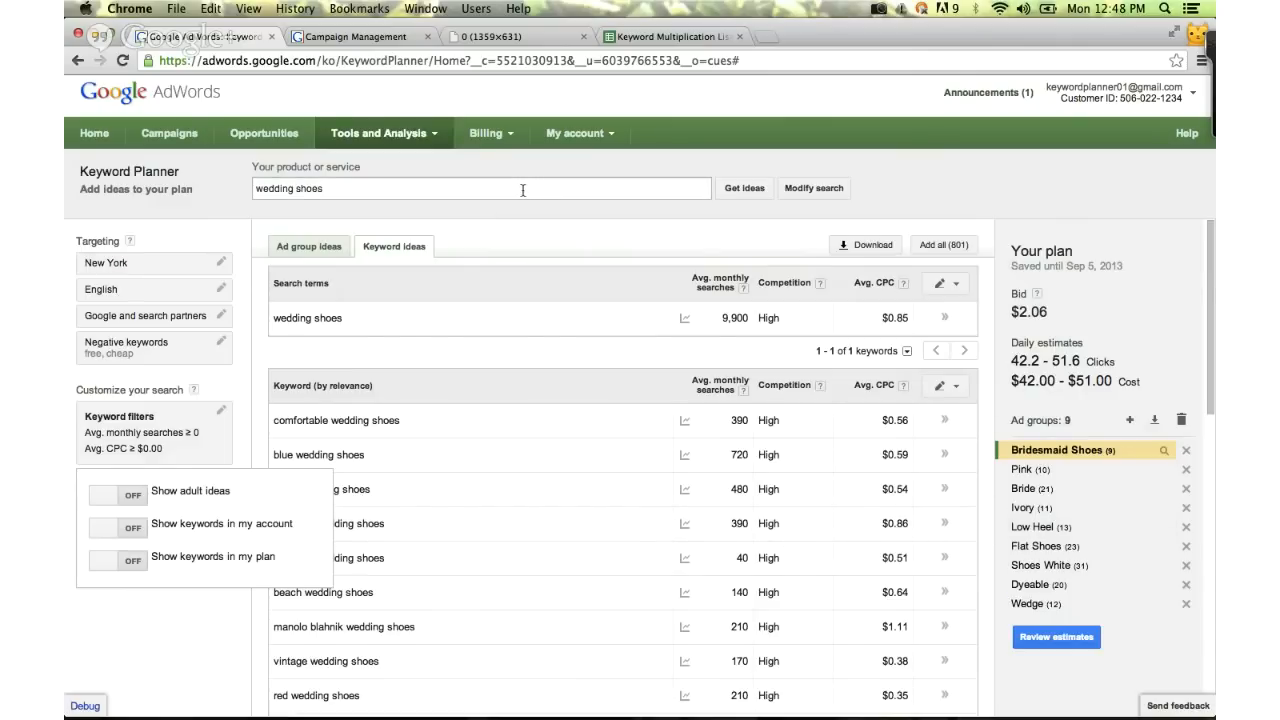
{"action": "left_click", "coordinate": [158, 625]}
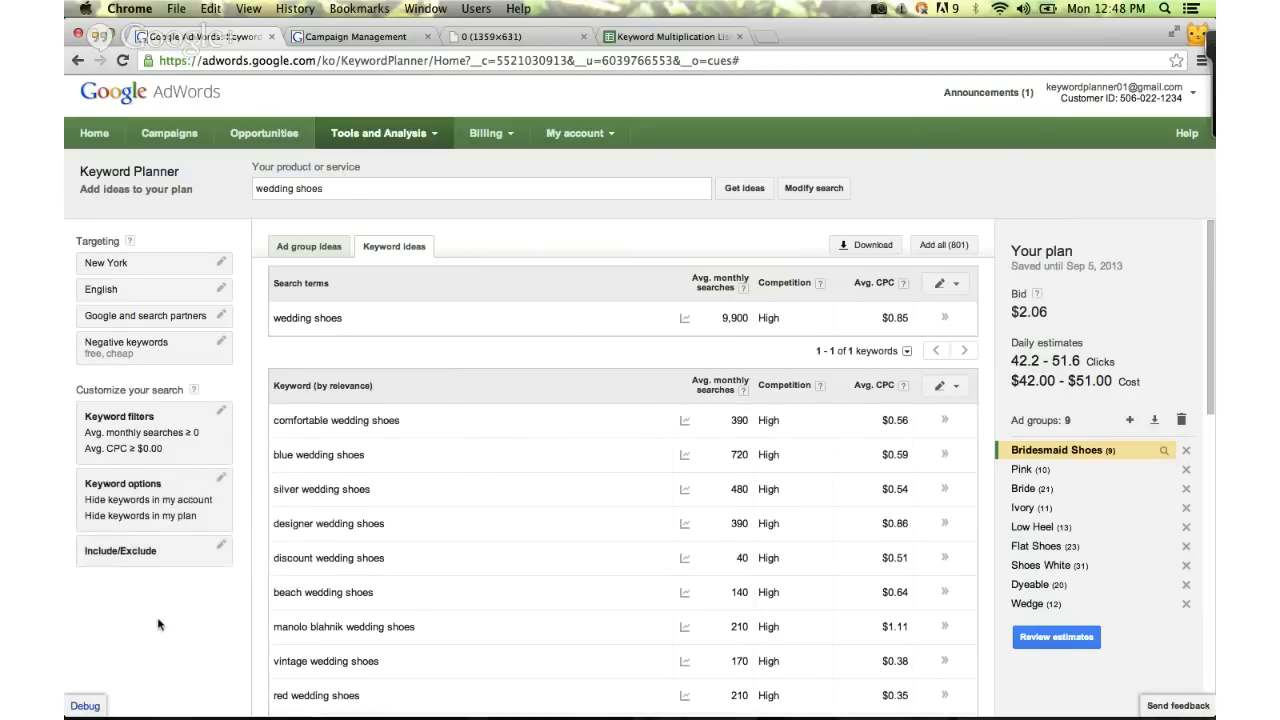
Examine the keyword filters for average monthly searches, average CPC and competition, closing them without changes.
{"action": "left_click", "coordinate": [195, 416]}
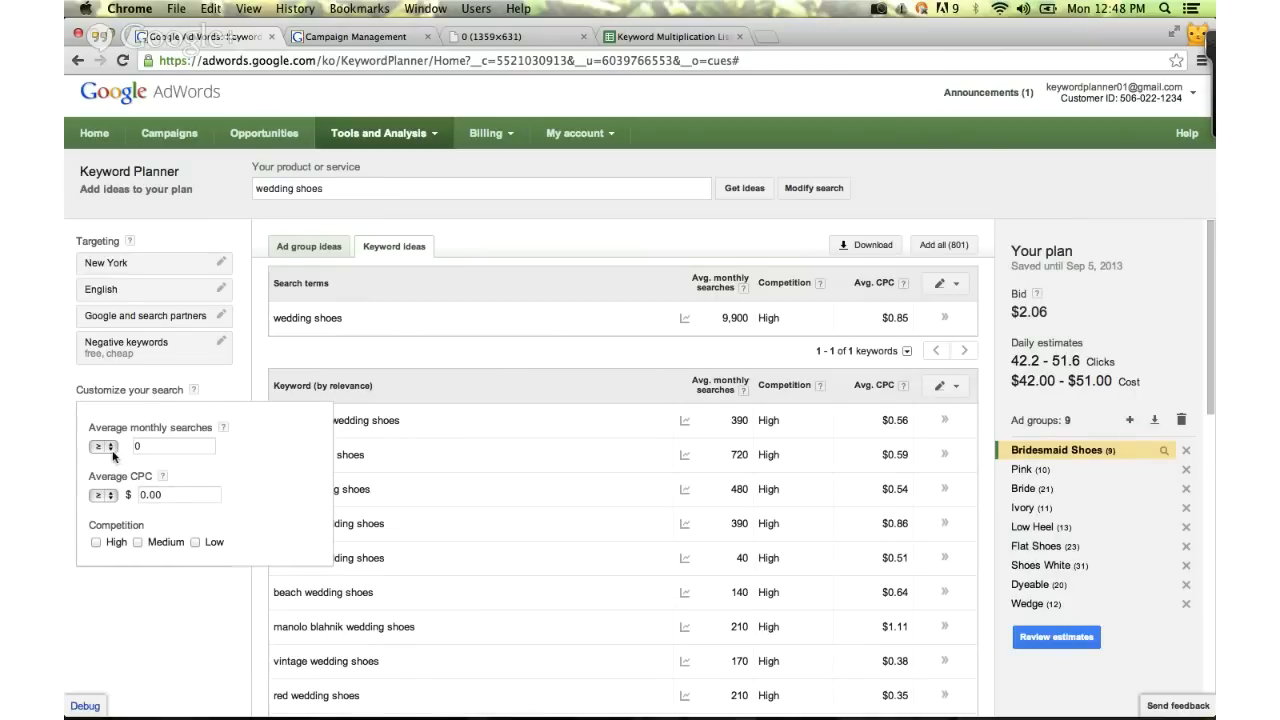
{"action": "left_click", "coordinate": [159, 452]}
{"action": "left_click", "coordinate": [163, 495]}
{"action": "left_click", "coordinate": [170, 602]}
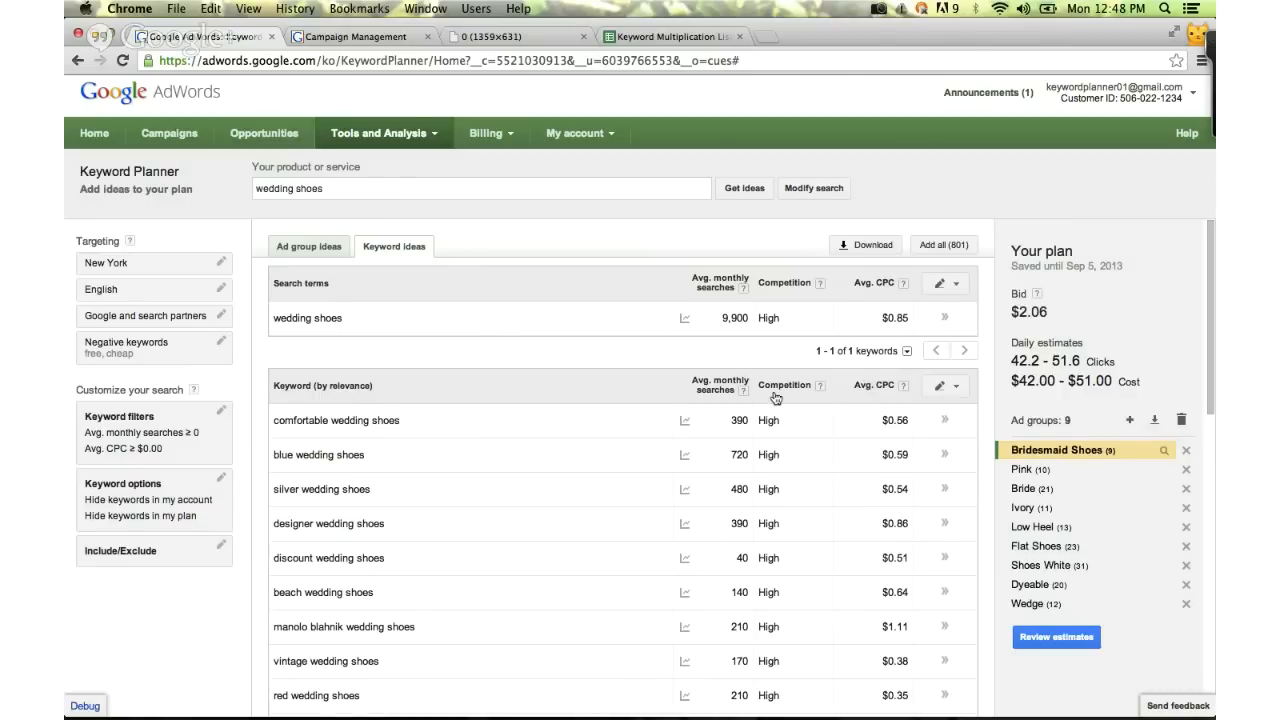
Examine the match type choices for adding keywords from the relevance-sorted keyword ideas.
{"action": "mouse_move", "coordinate": [745, 399]}
{"action": "left_click", "coordinate": [956, 388]}
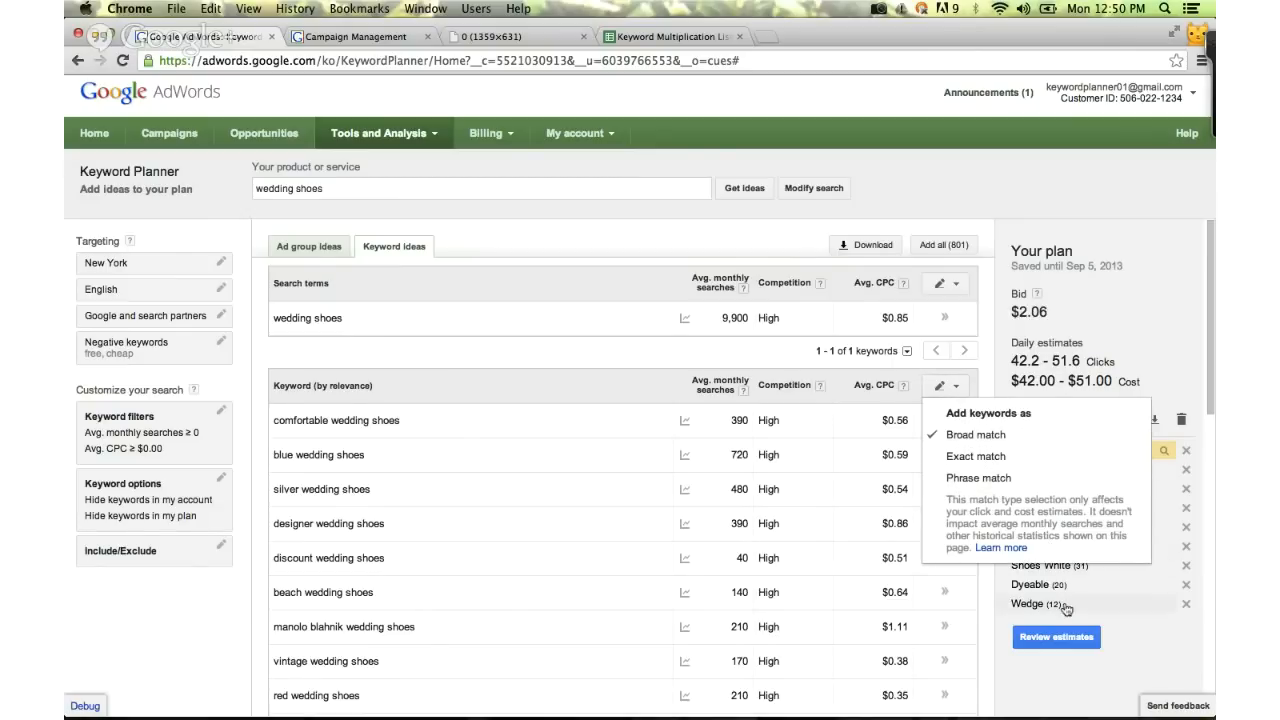
Switch the match type of all keywords in the plan to phrase match and return it to broad match.
{"action": "left_click", "coordinate": [978, 479]}
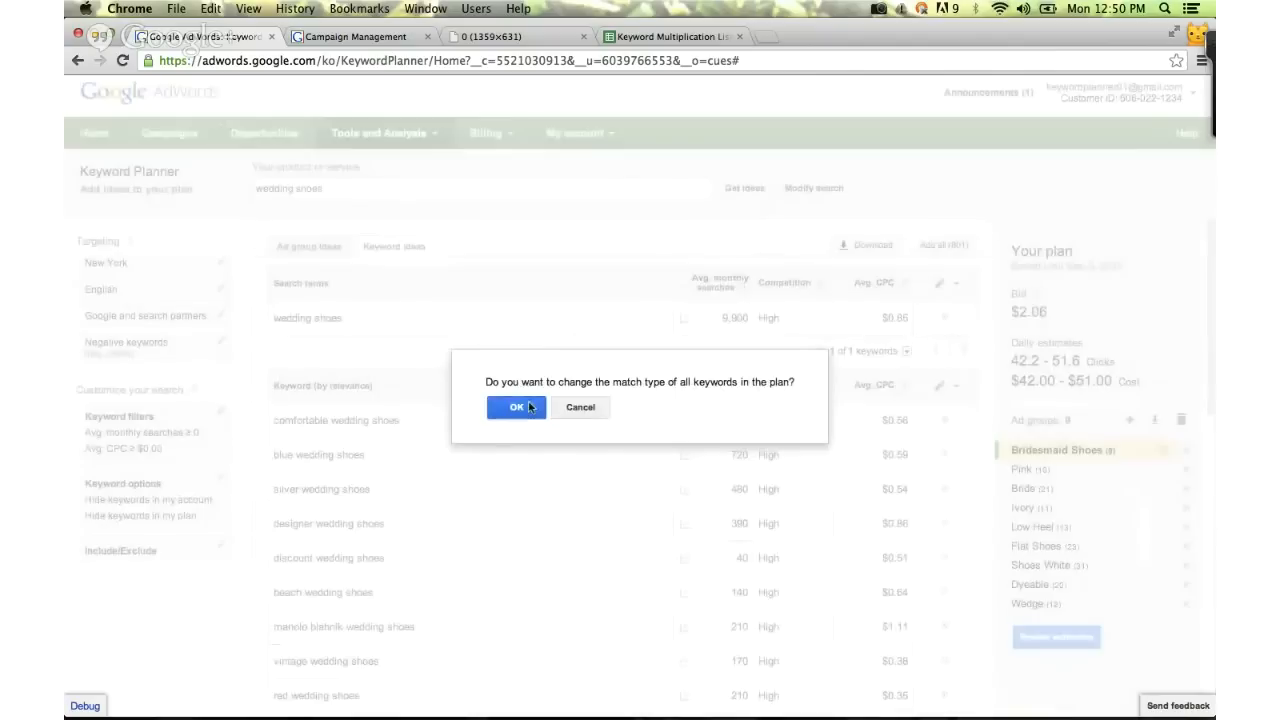
{"action": "left_click", "coordinate": [528, 407]}
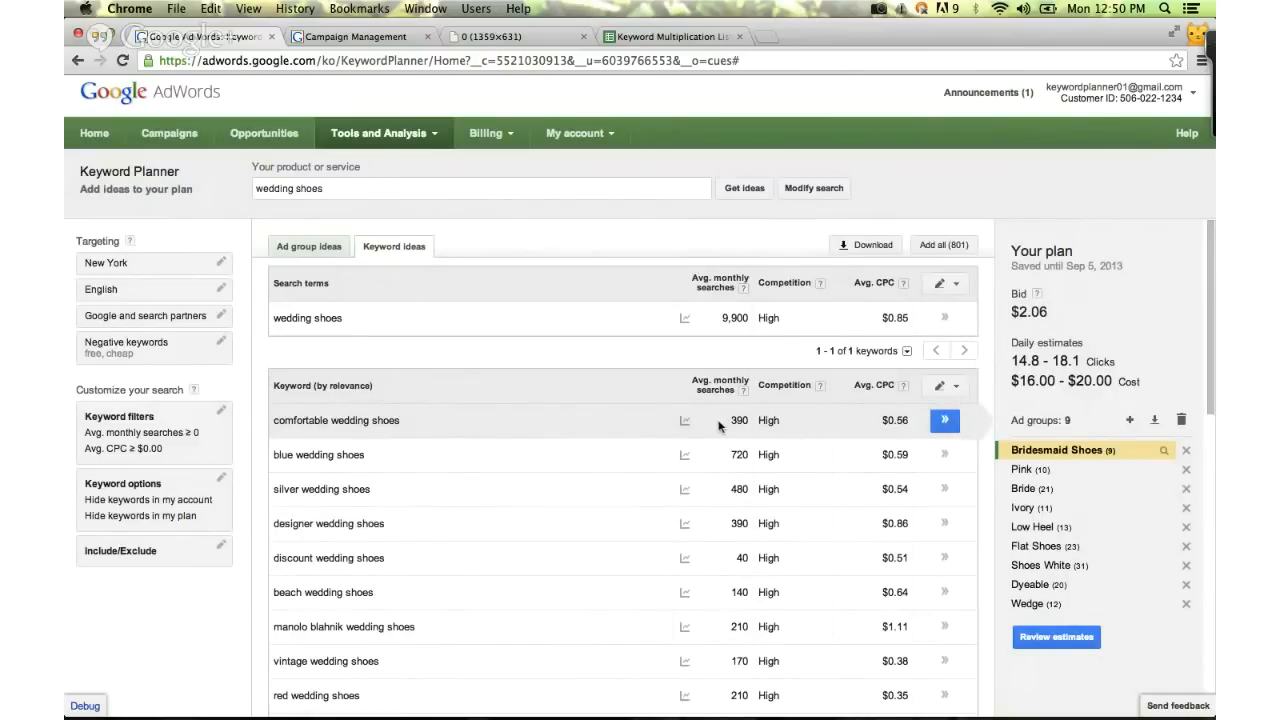
{"action": "left_click", "coordinate": [947, 385]}
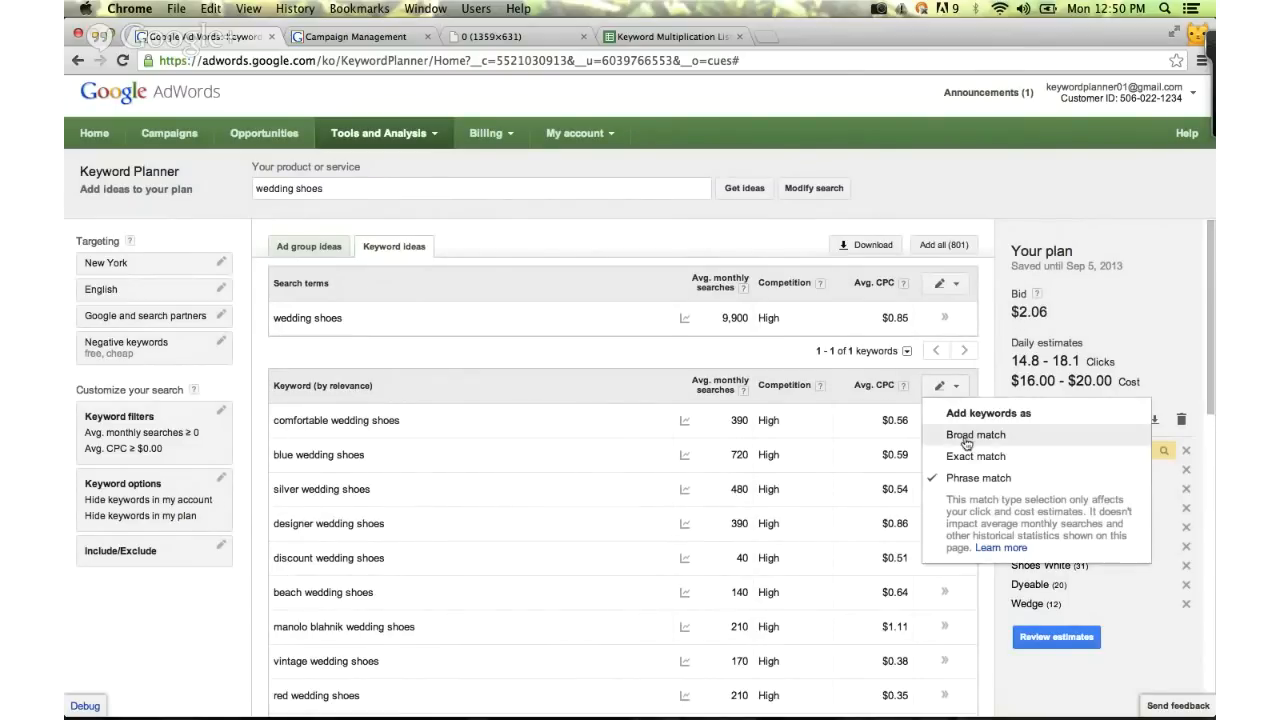
{"action": "left_click", "coordinate": [966, 436]}
{"action": "left_click", "coordinate": [503, 410]}
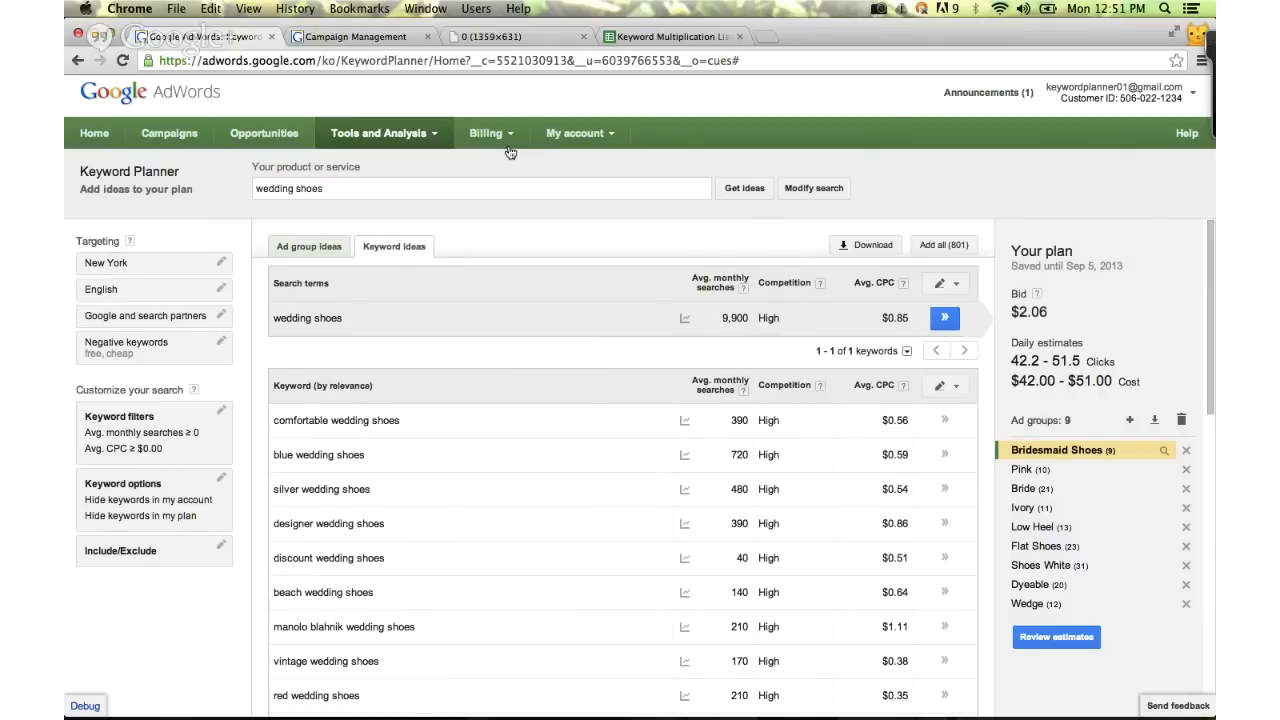
Examine the ad impression share column in the sample screenshot of ad group ideas, and return to Keyword Planner.
{"action": "left_click", "coordinate": [459, 41]}
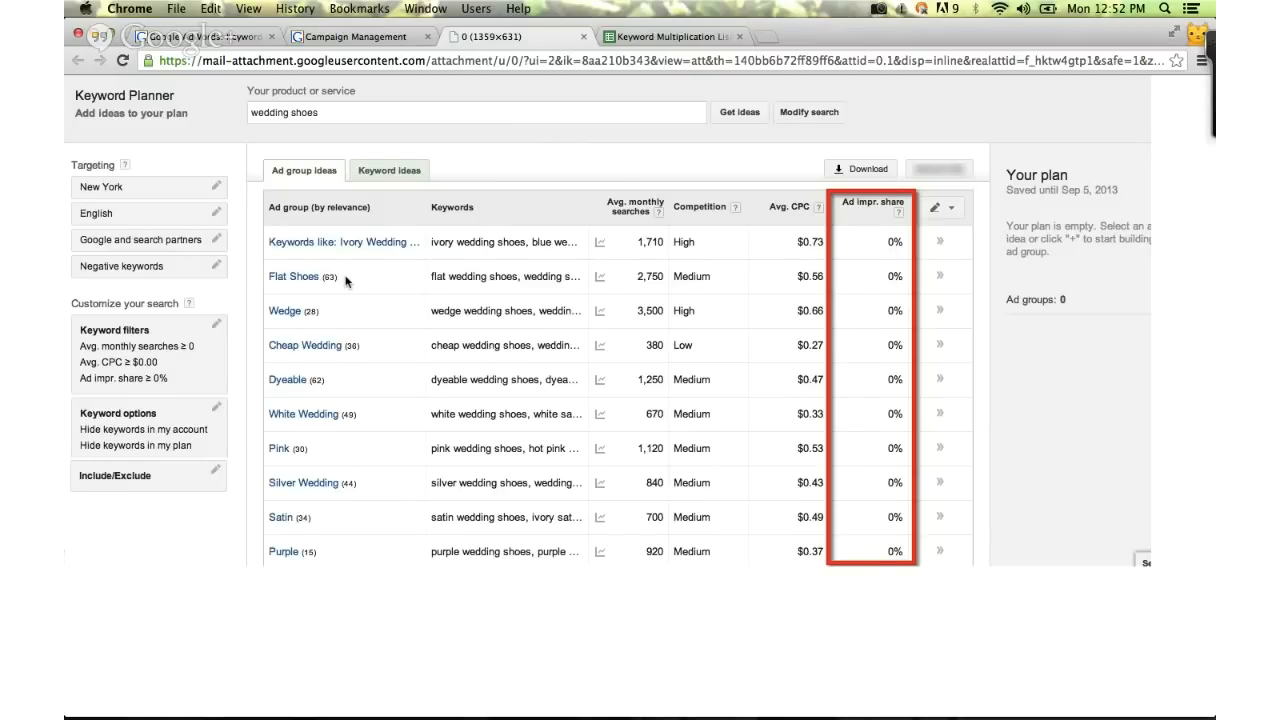
{"action": "left_click", "coordinate": [222, 38]}
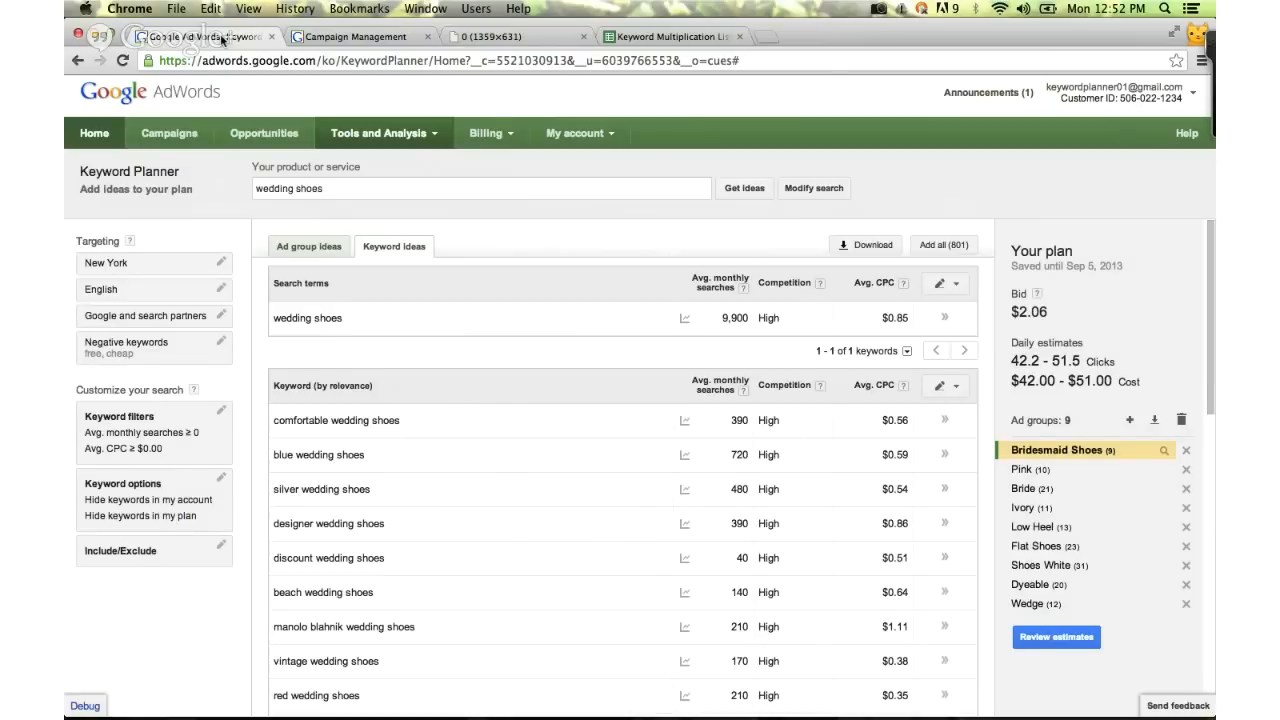
{"action": "left_click", "coordinate": [814, 188]}
{"action": "left_click_drag", "start_coordinate": [540, 418], "coordinate": [451, 426]}
{"action": "key", "text": "BackSpace"}
{"action": "left_click", "coordinate": [483, 484]}
{"action": "type", "text": "www.example.co"}
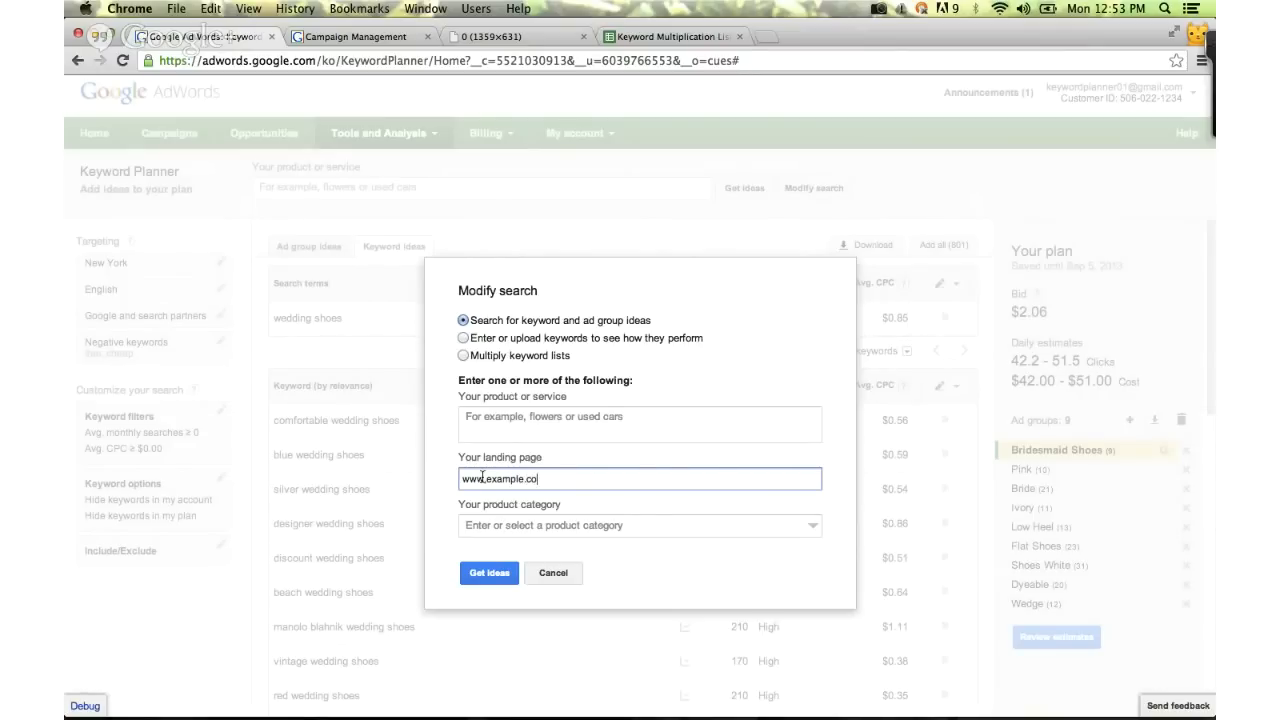
{"action": "type", "text": "m/weddingshoes"}
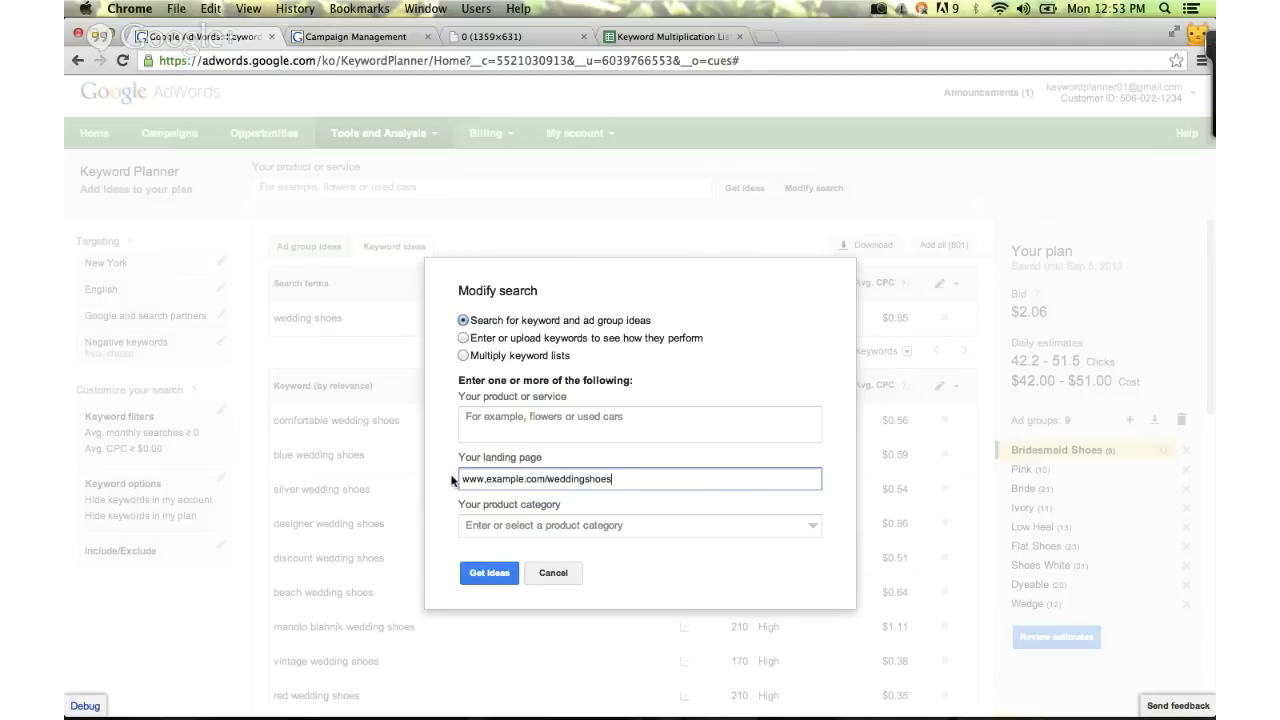
Rerun the keyword ideas search for wedding shoes.
{"action": "left_click", "coordinate": [471, 38]}
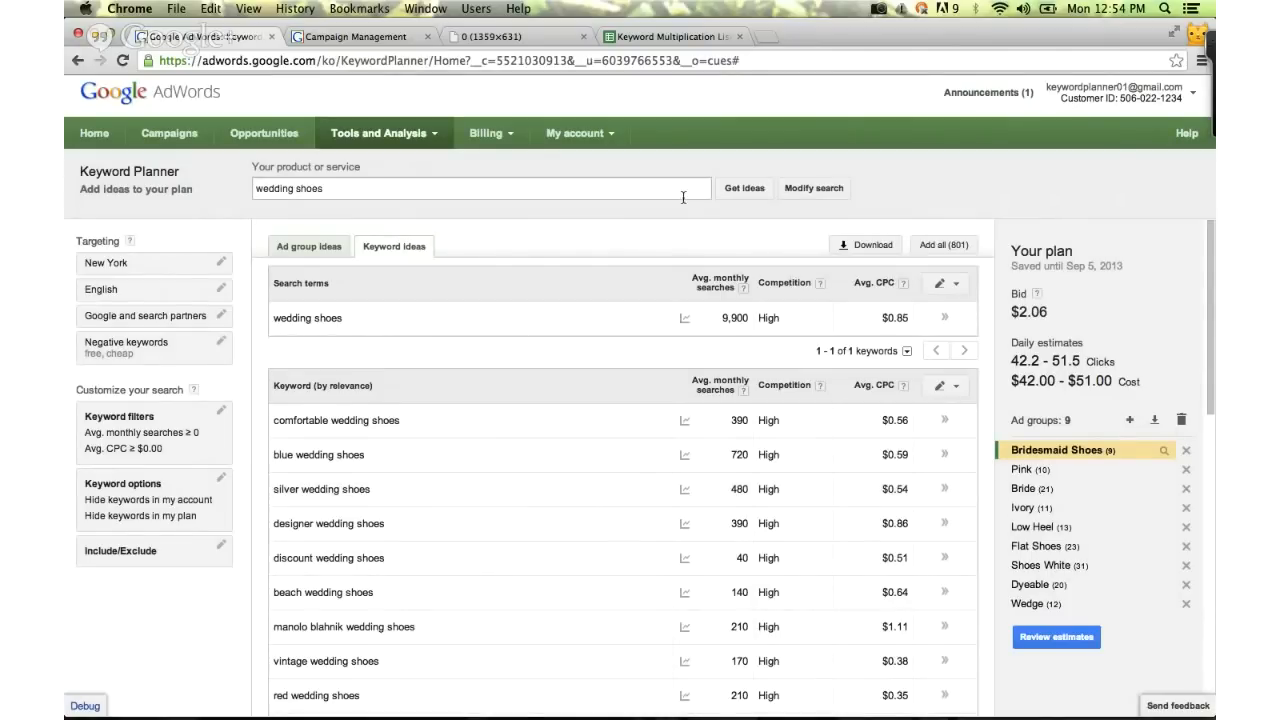
{"action": "left_click", "coordinate": [754, 191]}
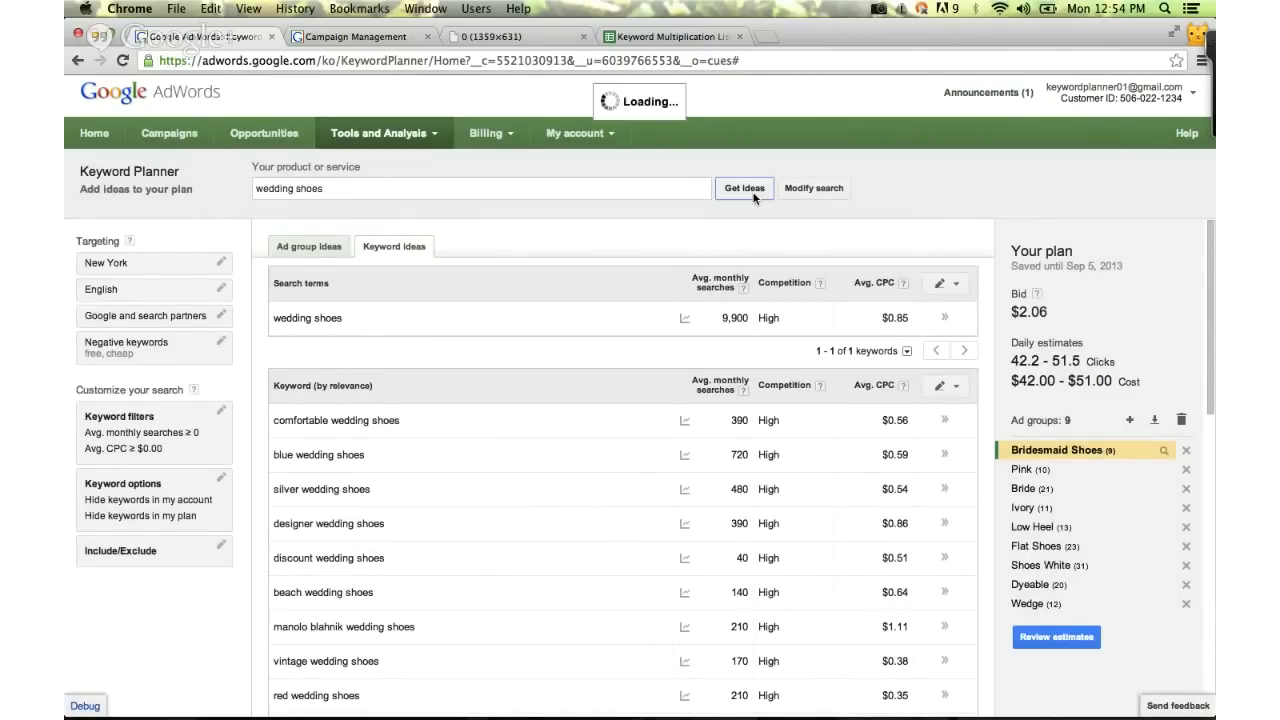
Change the search to multiply keyword lists and fill List 1 with the six New York location terms from column 1 of the demo spreadsheet.
{"action": "left_click", "coordinate": [805, 194]}
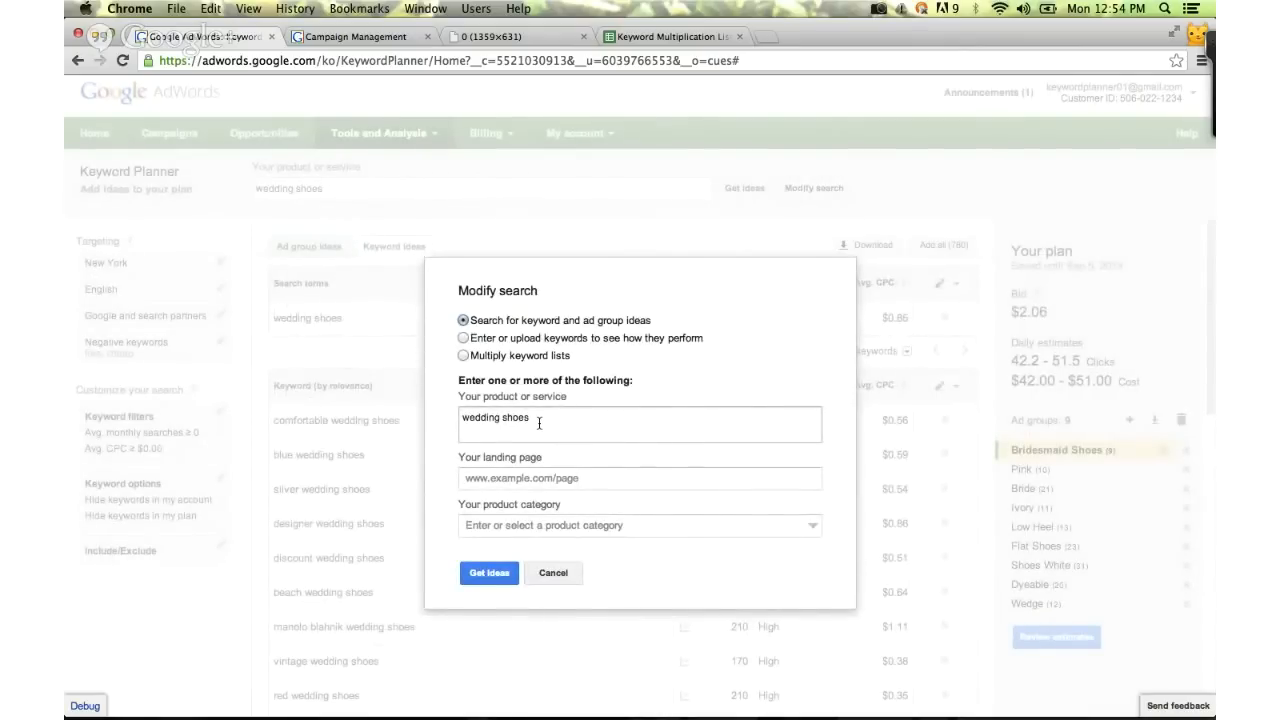
{"action": "left_click", "coordinate": [497, 487]}
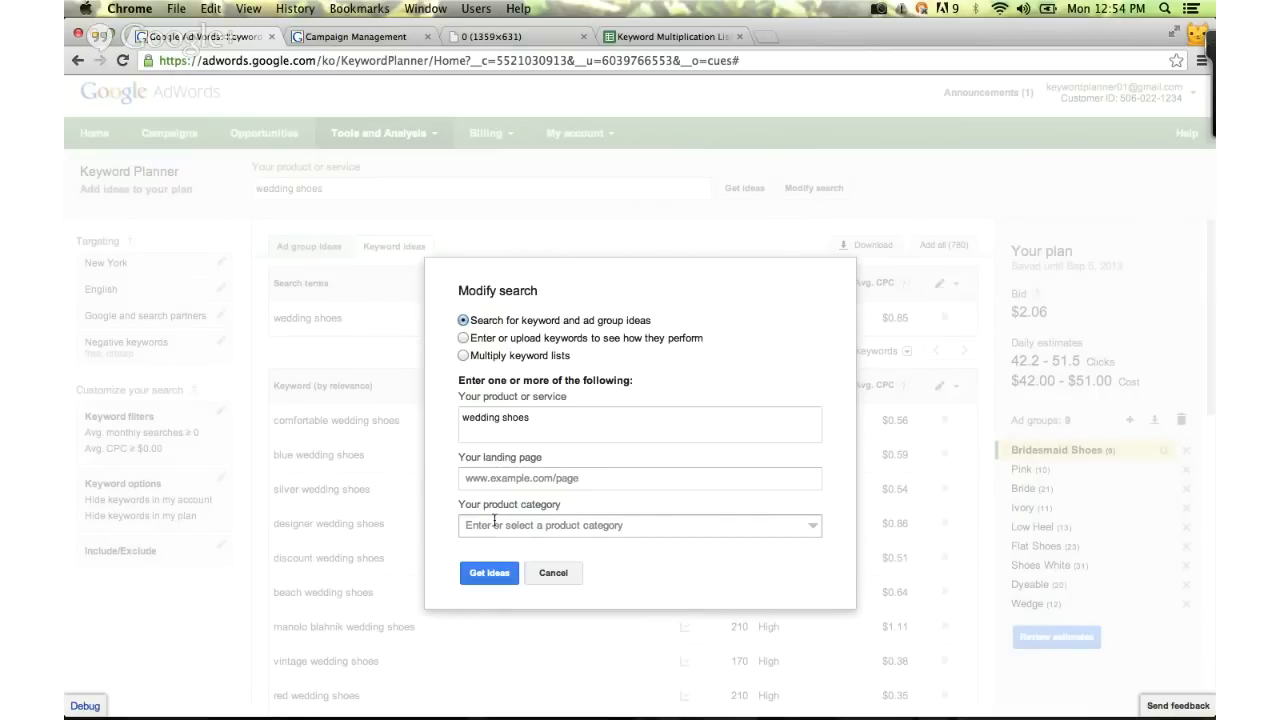
{"action": "left_click", "coordinate": [463, 356]}
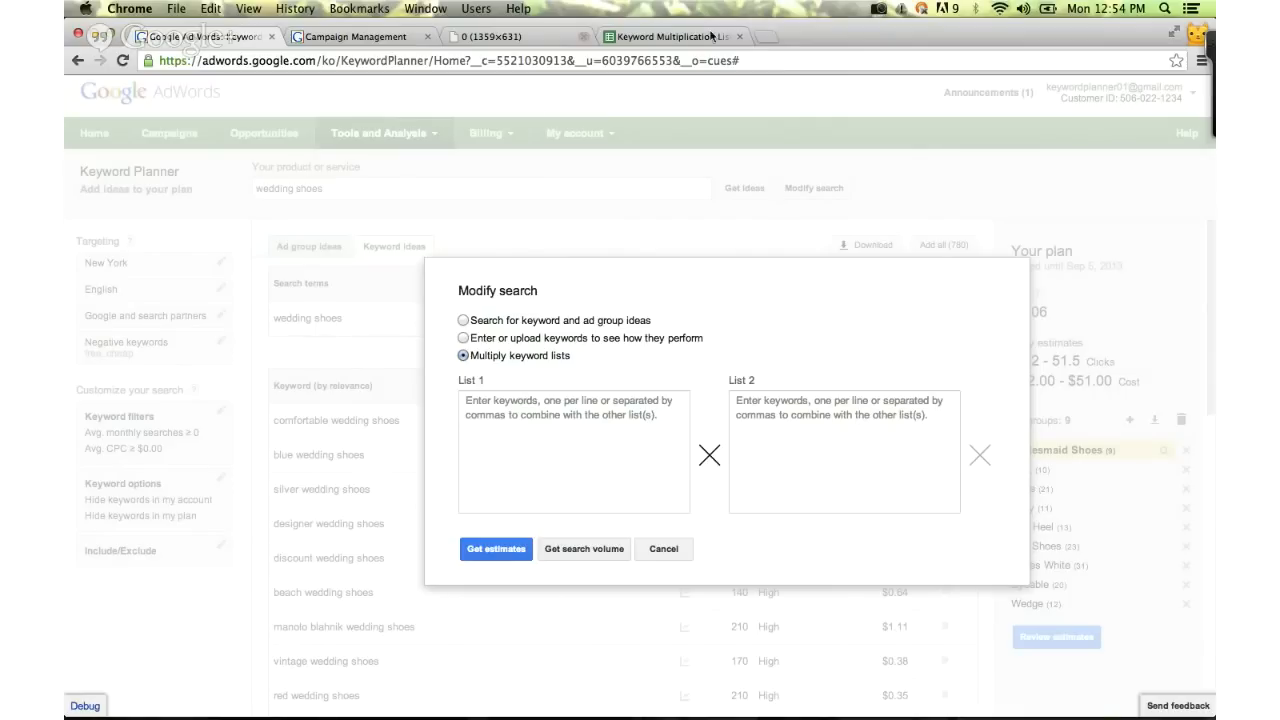
{"action": "left_click", "coordinate": [654, 35]}
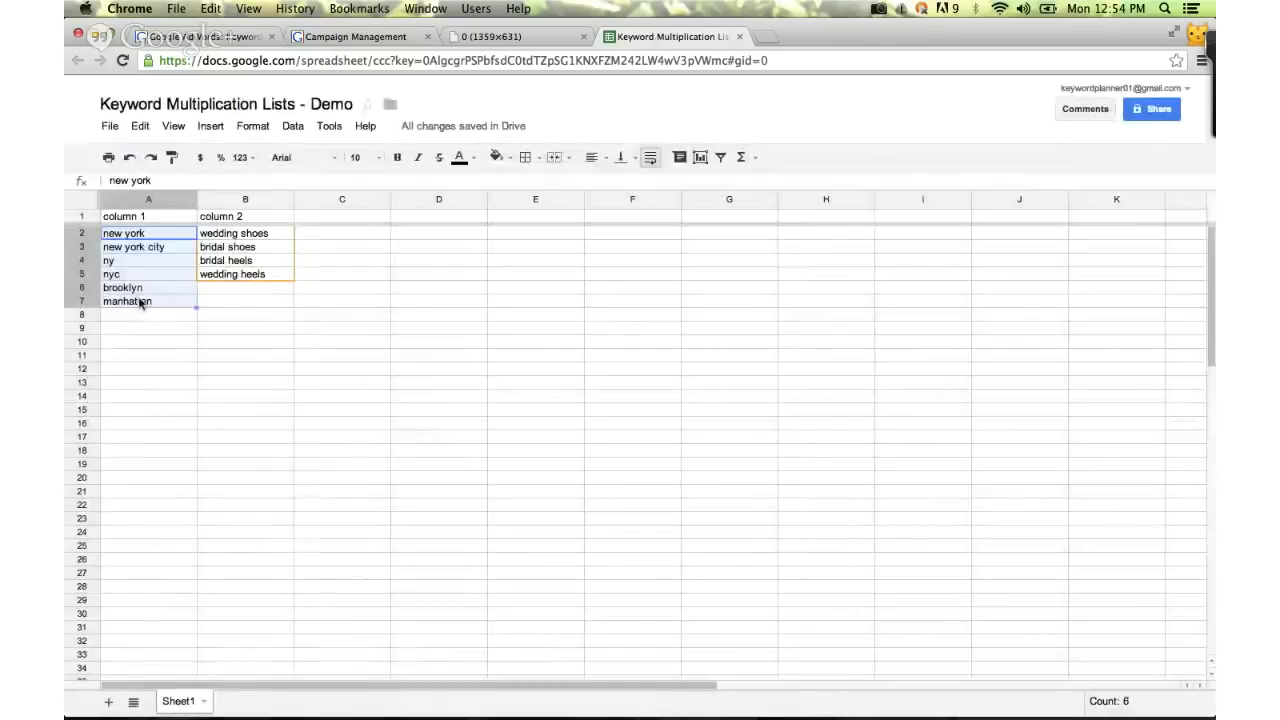
{"action": "key", "text": "super+c"}
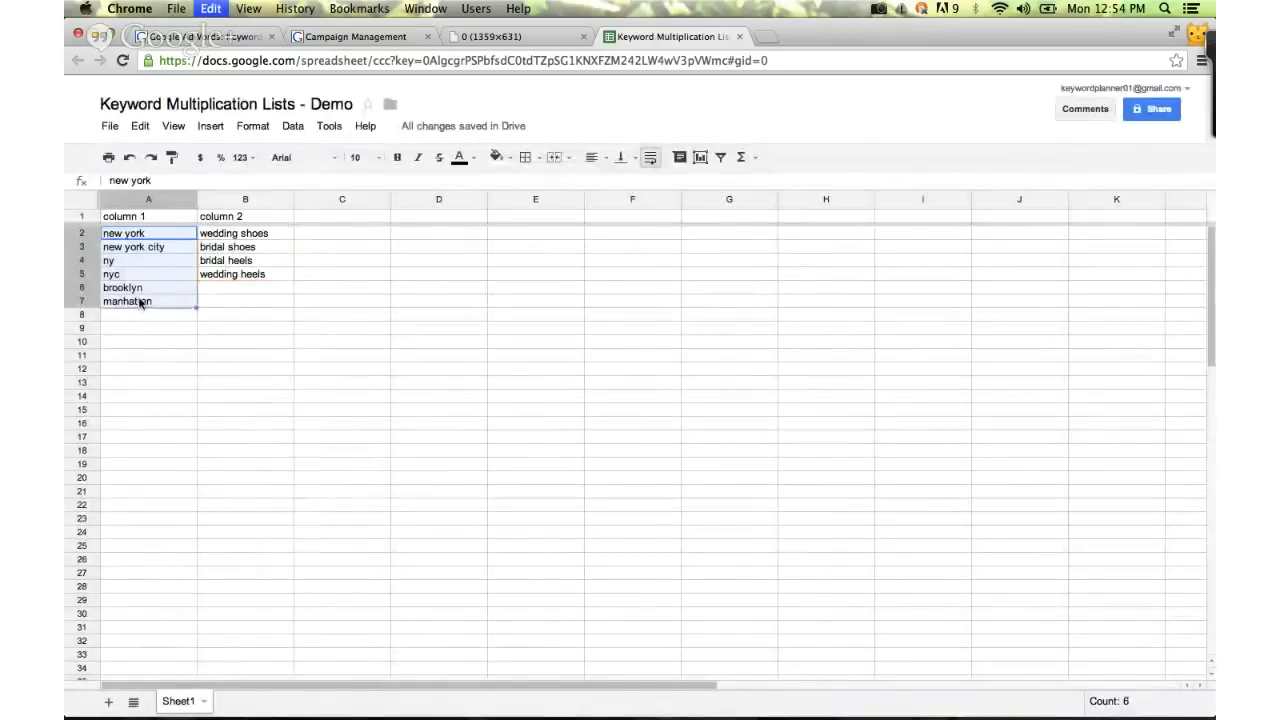
{"action": "left_click", "coordinate": [226, 42]}
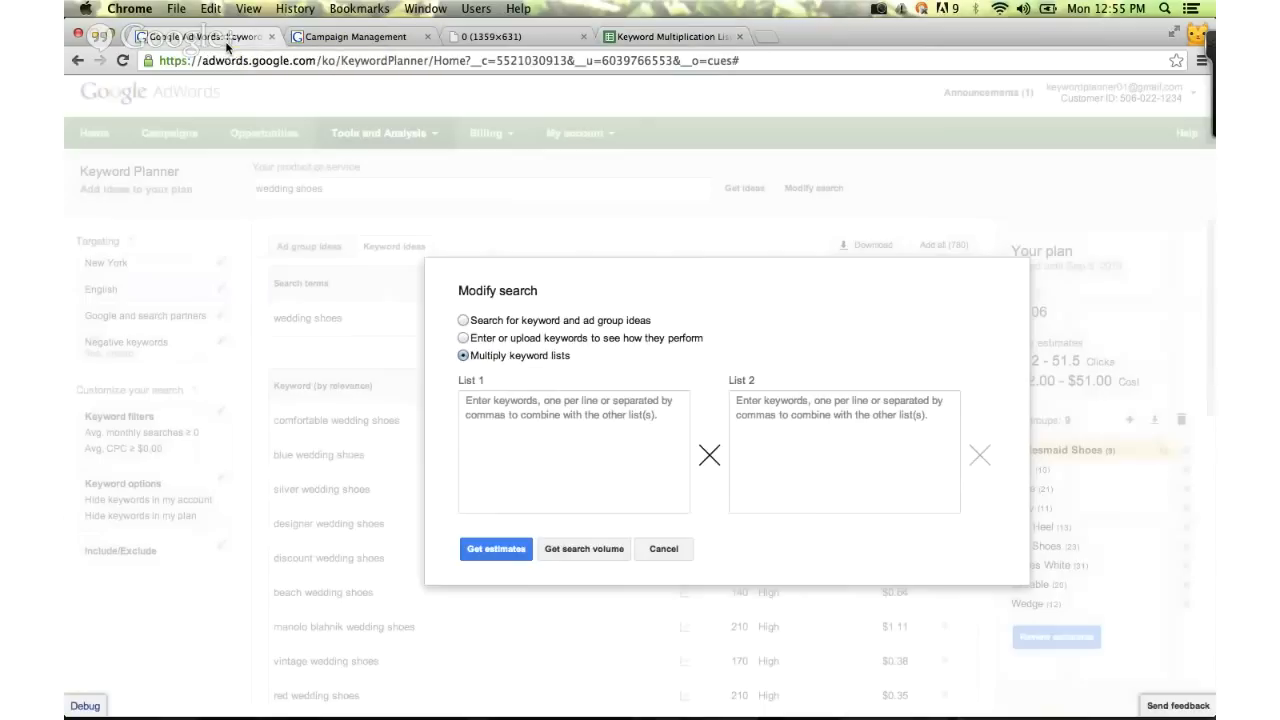
{"action": "left_click", "coordinate": [570, 416]}
{"action": "key", "text": "super+v"}
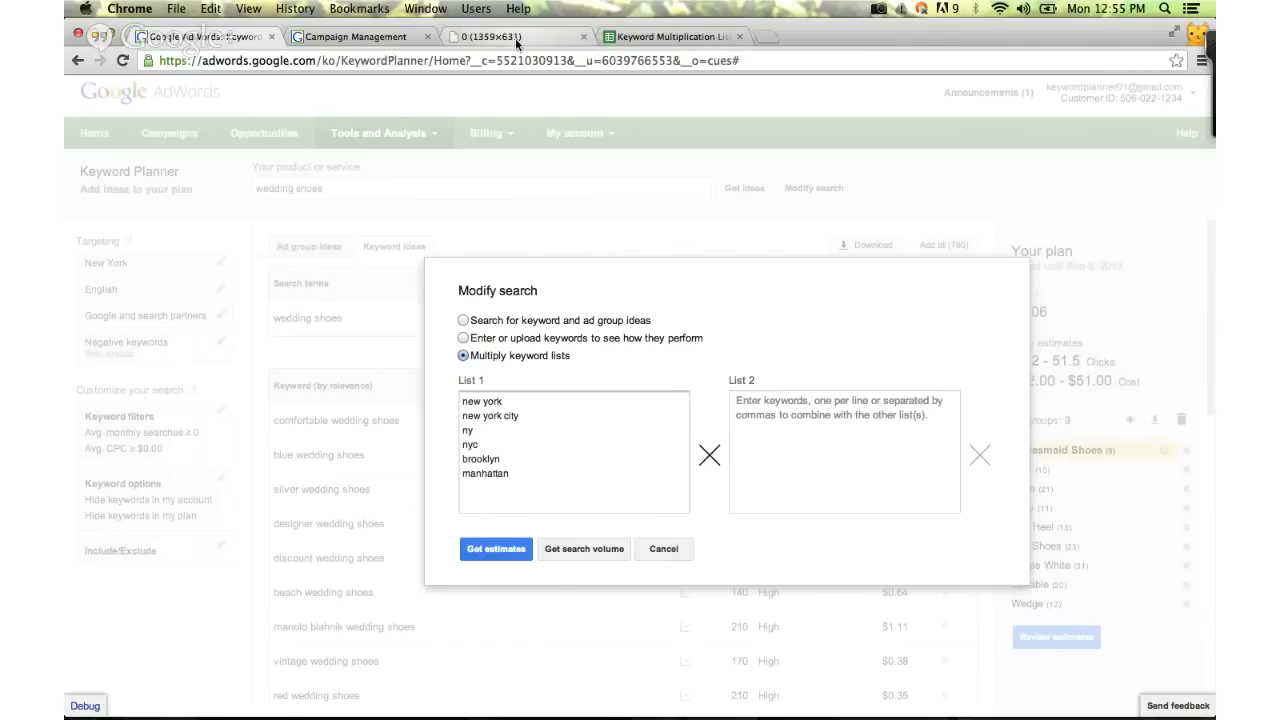
Fill List 2 with wedding shoes, bridal shoes, bridal heels and wedding heels from the spreadsheet, and get search volume for the combined lists.
{"action": "left_click", "coordinate": [617, 44]}
{"action": "left_click_drag", "start_coordinate": [240, 233], "coordinate": [240, 274]}
{"action": "key", "text": "ctrl+c"}
{"action": "left_click", "coordinate": [200, 36]}
{"action": "left_click", "coordinate": [765, 418]}
{"action": "key", "text": "ctrl+v"}
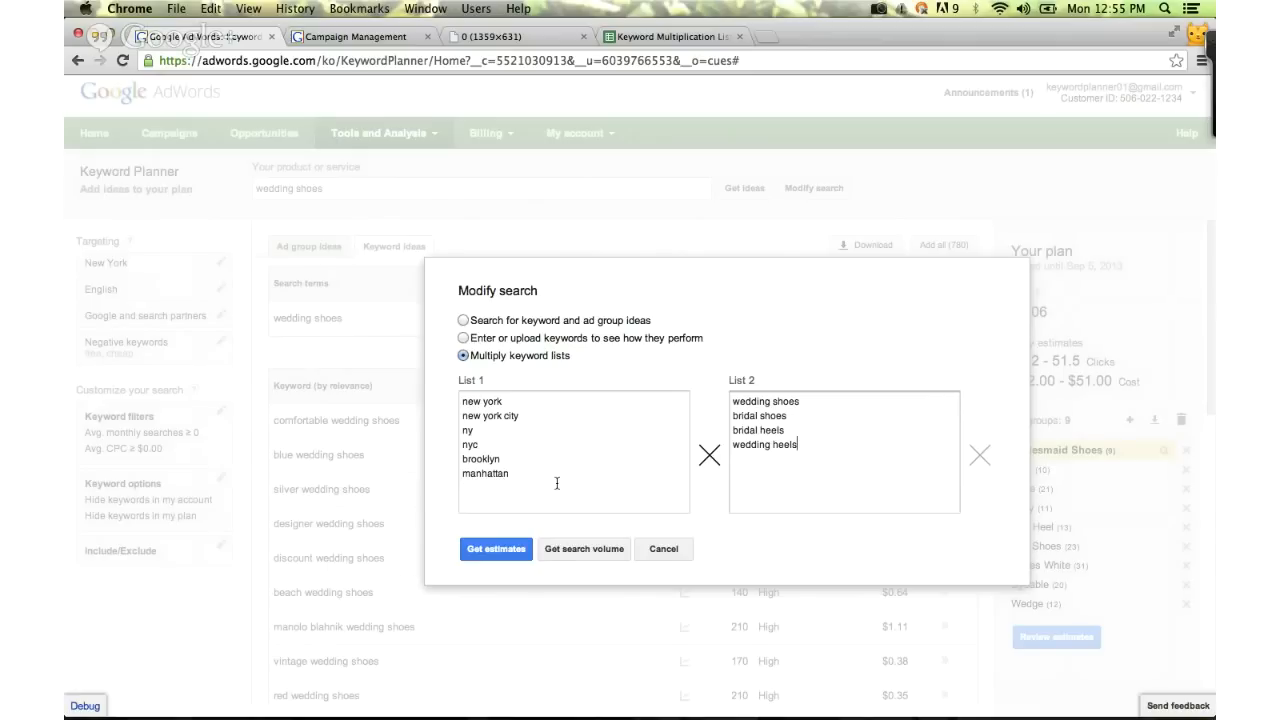
{"action": "left_click", "coordinate": [590, 550]}
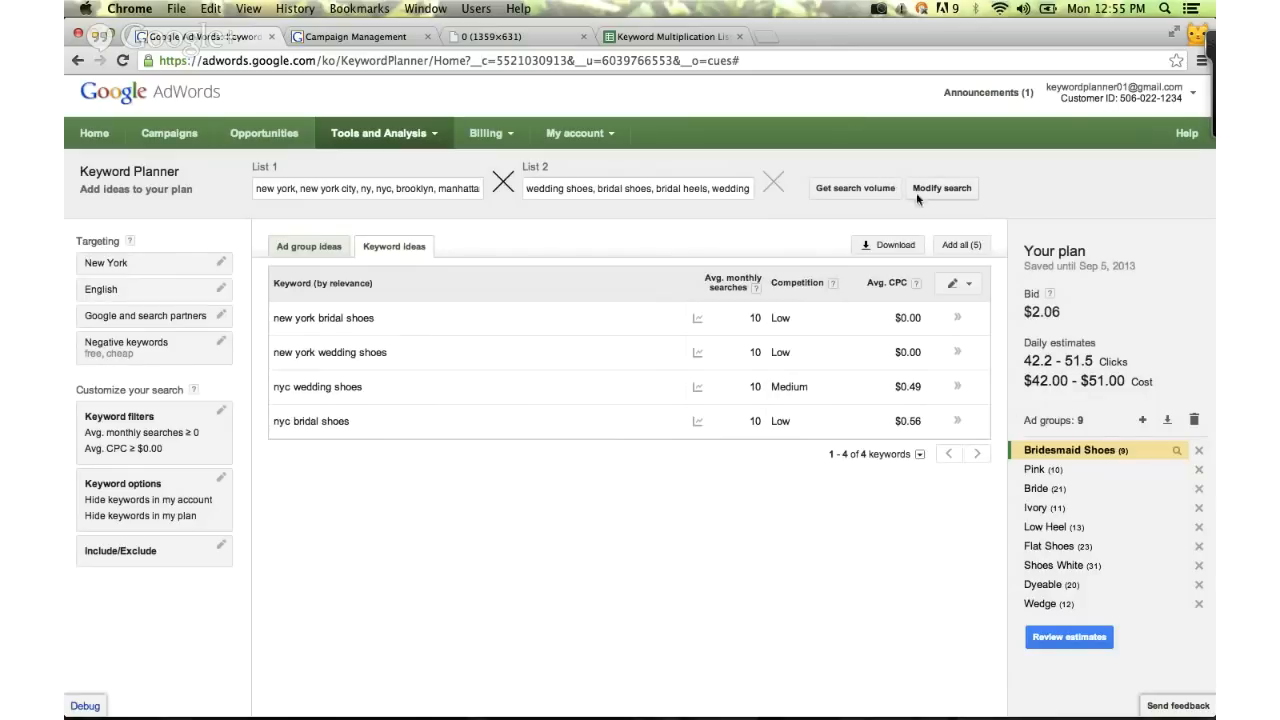
Get estimates for the multiplied location and shoe keyword lists and review them by ad group.
{"action": "left_click", "coordinate": [927, 190]}
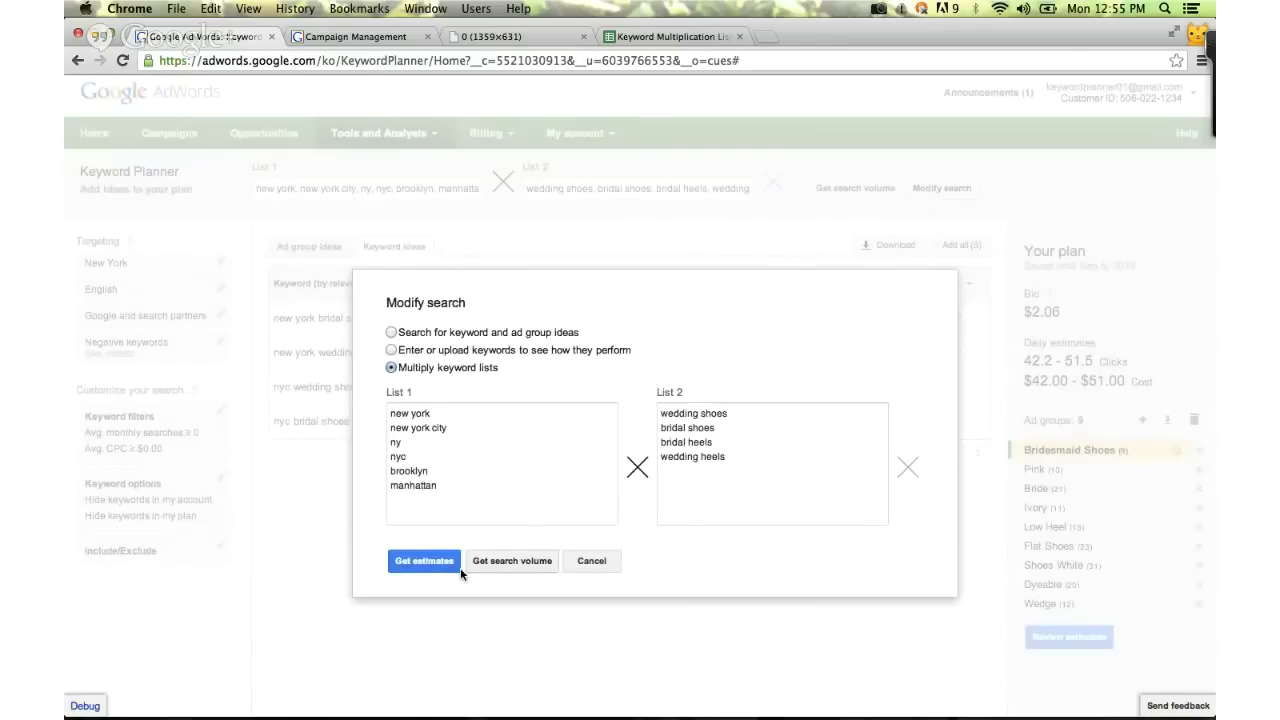
{"action": "left_click", "coordinate": [429, 564]}
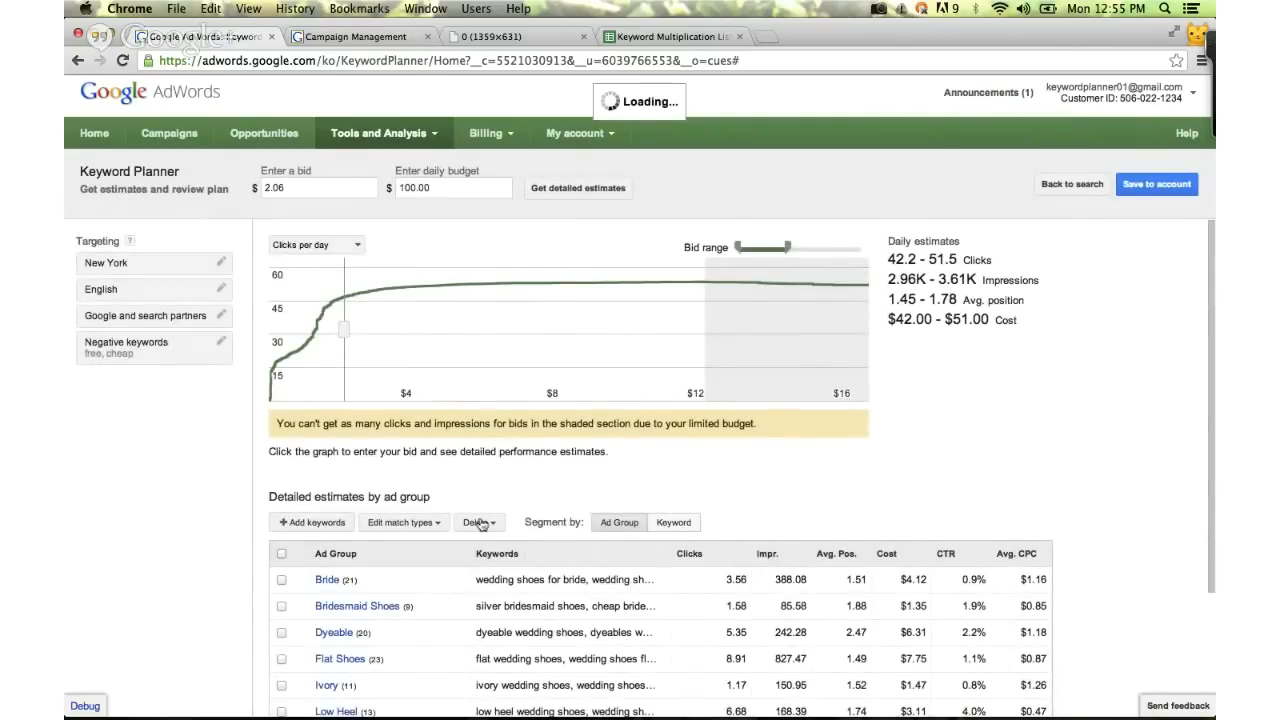
{"action": "scroll", "coordinate": [480, 523], "scroll_direction": "down", "scroll_amount": 2}
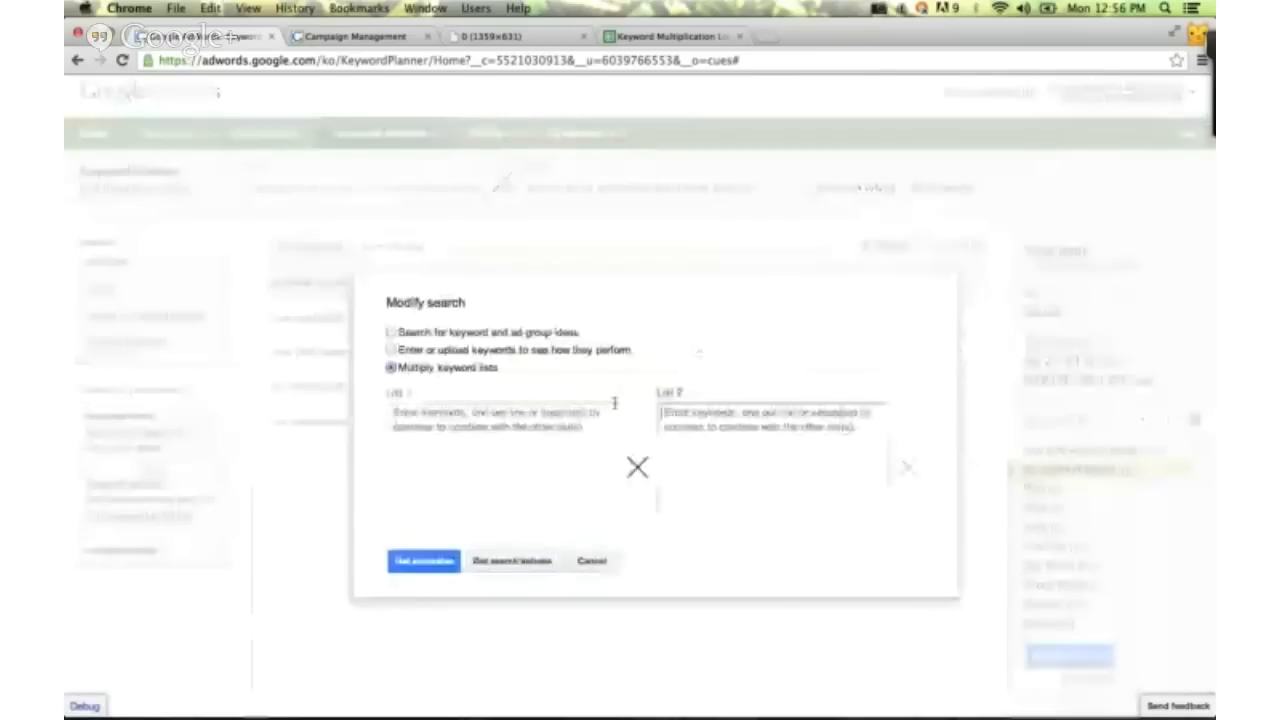
Change the search back to keyword and ad group ideas and get ideas for wedding shoes.
{"action": "left_click", "coordinate": [391, 331]}
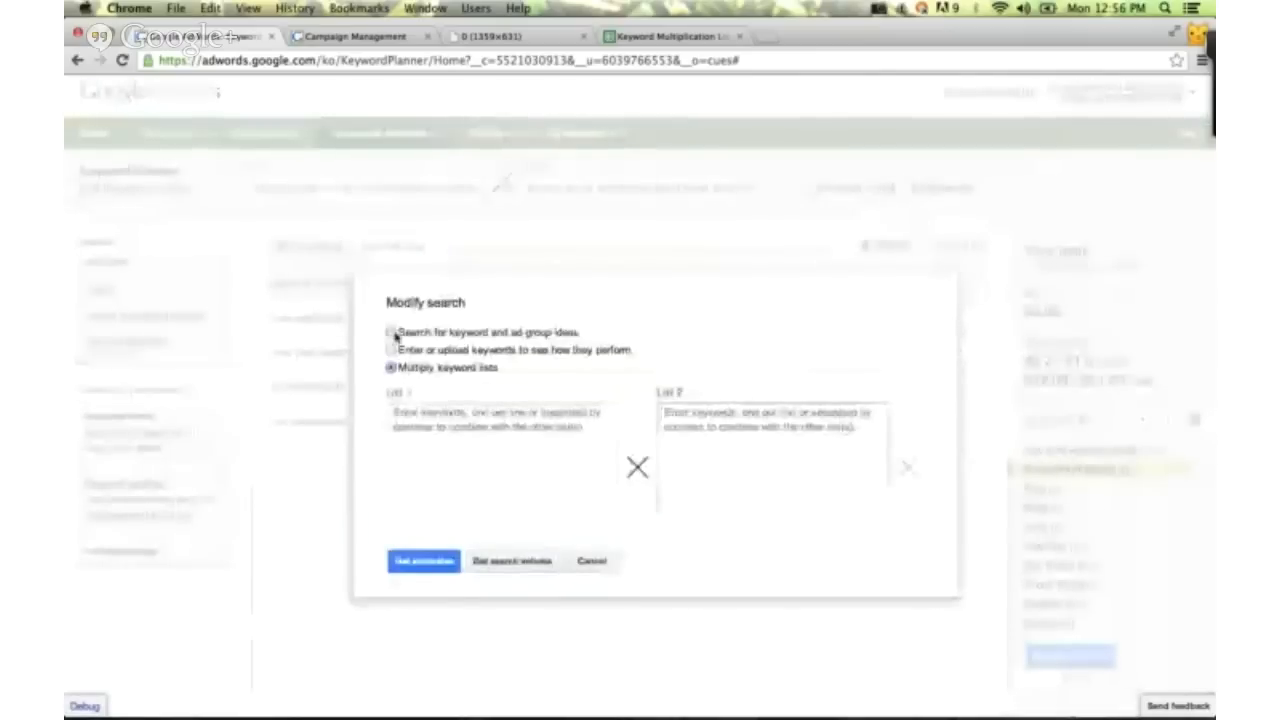
{"action": "left_click", "coordinate": [437, 430]}
{"action": "type", "text": "wedding shoes"}
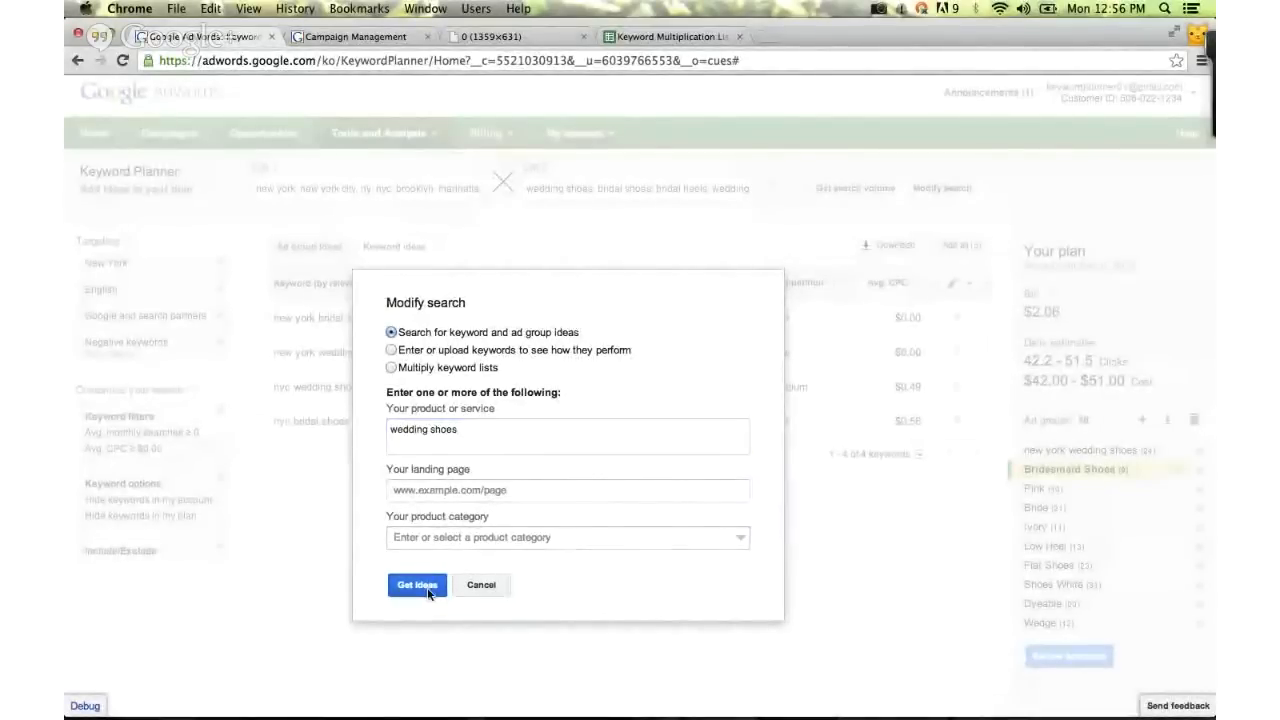
{"action": "left_click", "coordinate": [428, 588]}
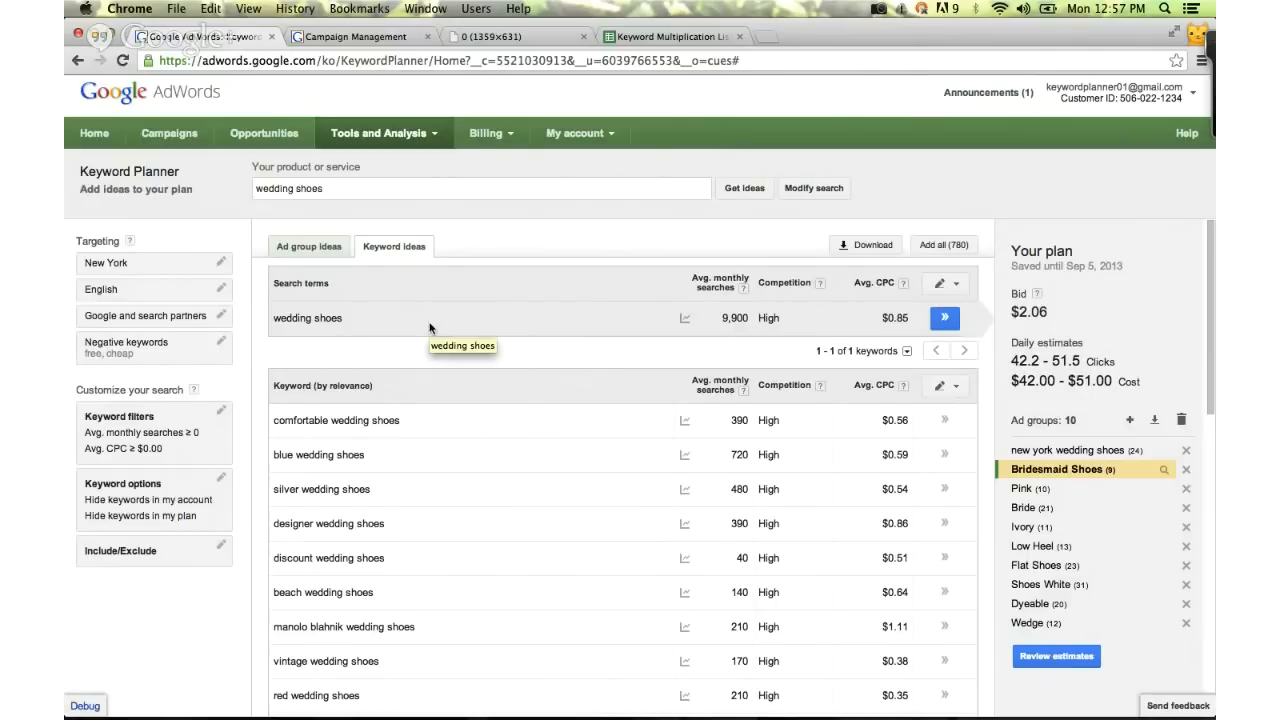
Examine the segmentation and file format options for downloading the keyword ideas' historical statistics, without downloading.
{"action": "left_click", "coordinate": [865, 251]}
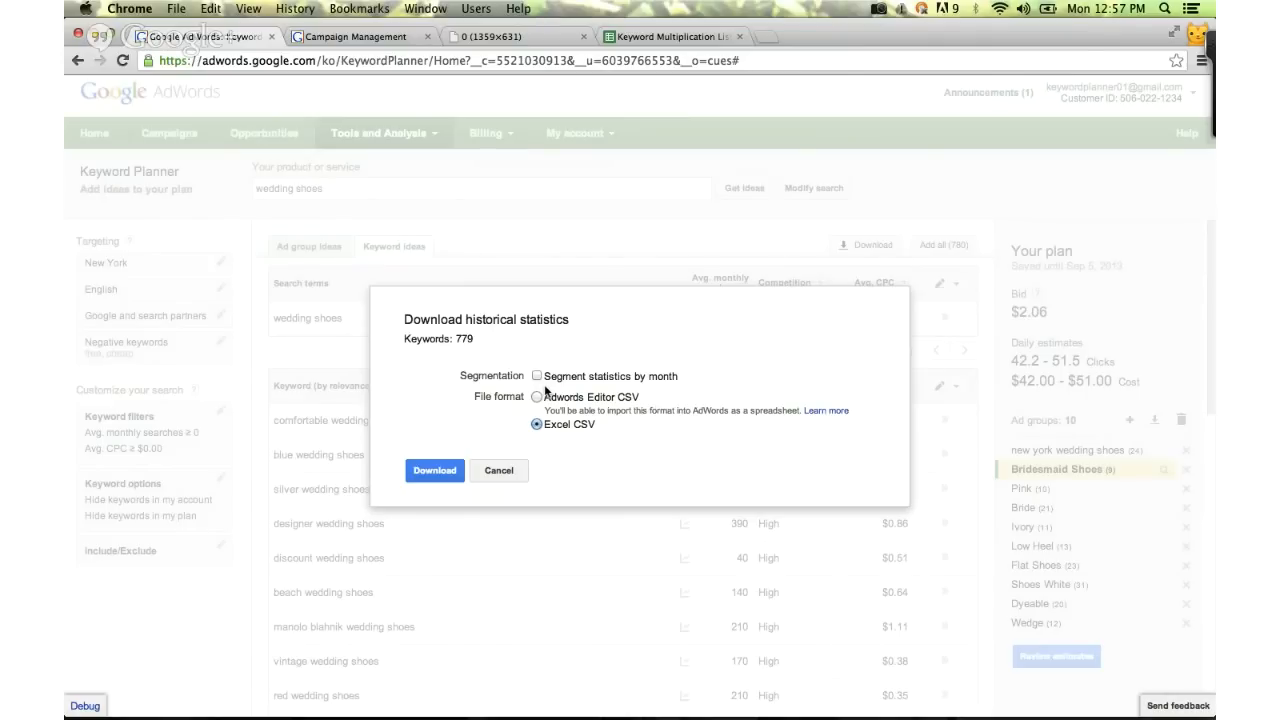
{"action": "left_click", "coordinate": [504, 474]}
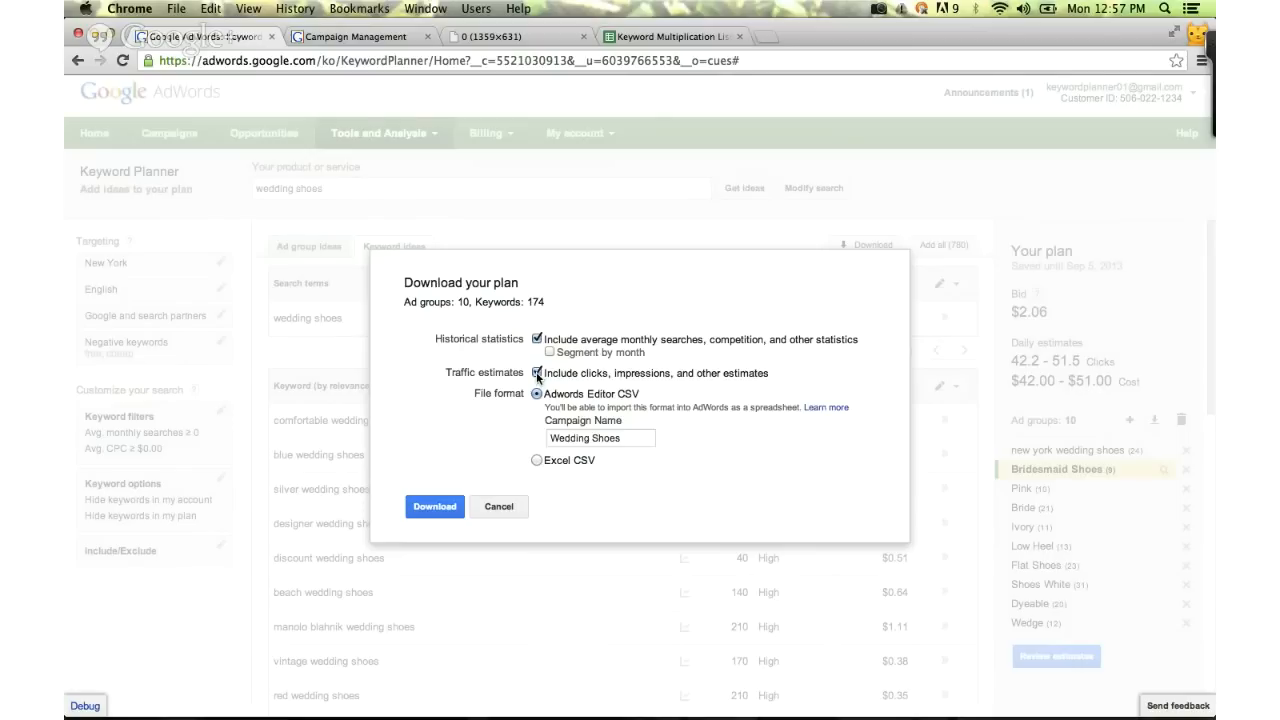
Download the plan as Excel CSV with historical statistics but without traffic estimates, and look over the file in Excel.
{"action": "left_click", "coordinate": [537, 372]}
{"action": "left_click", "coordinate": [537, 460]}
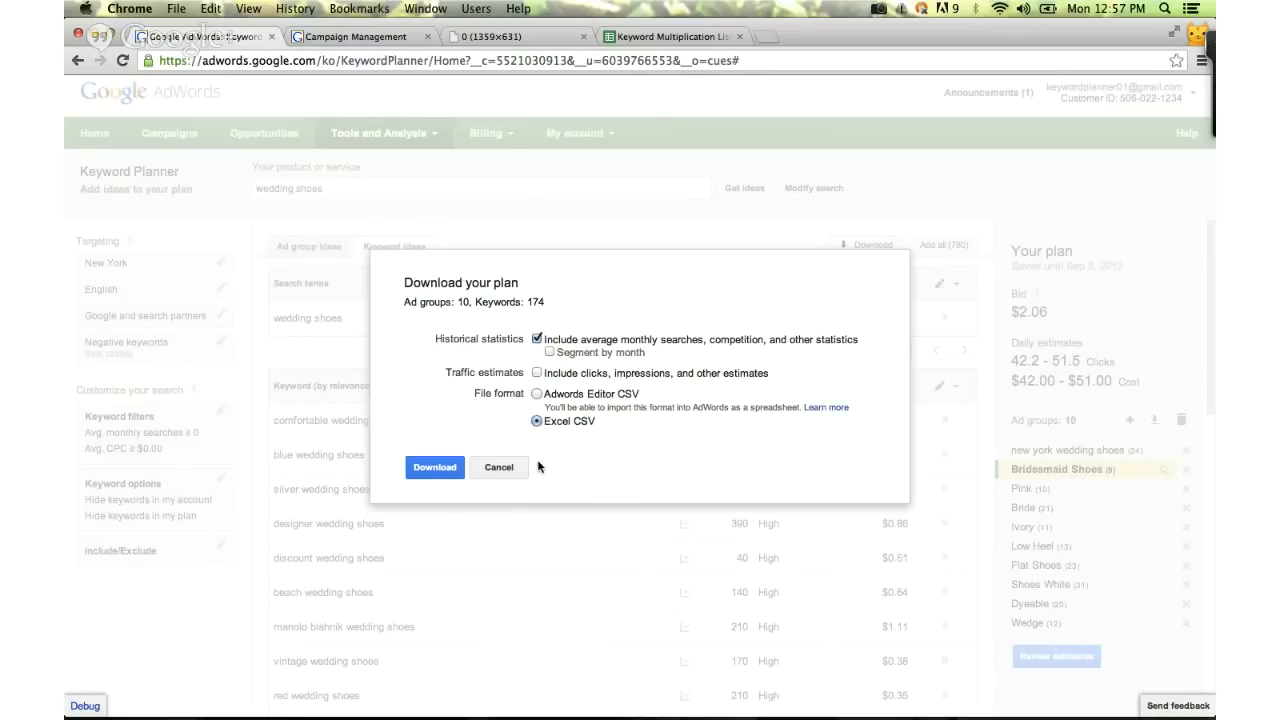
{"action": "left_click", "coordinate": [436, 470]}
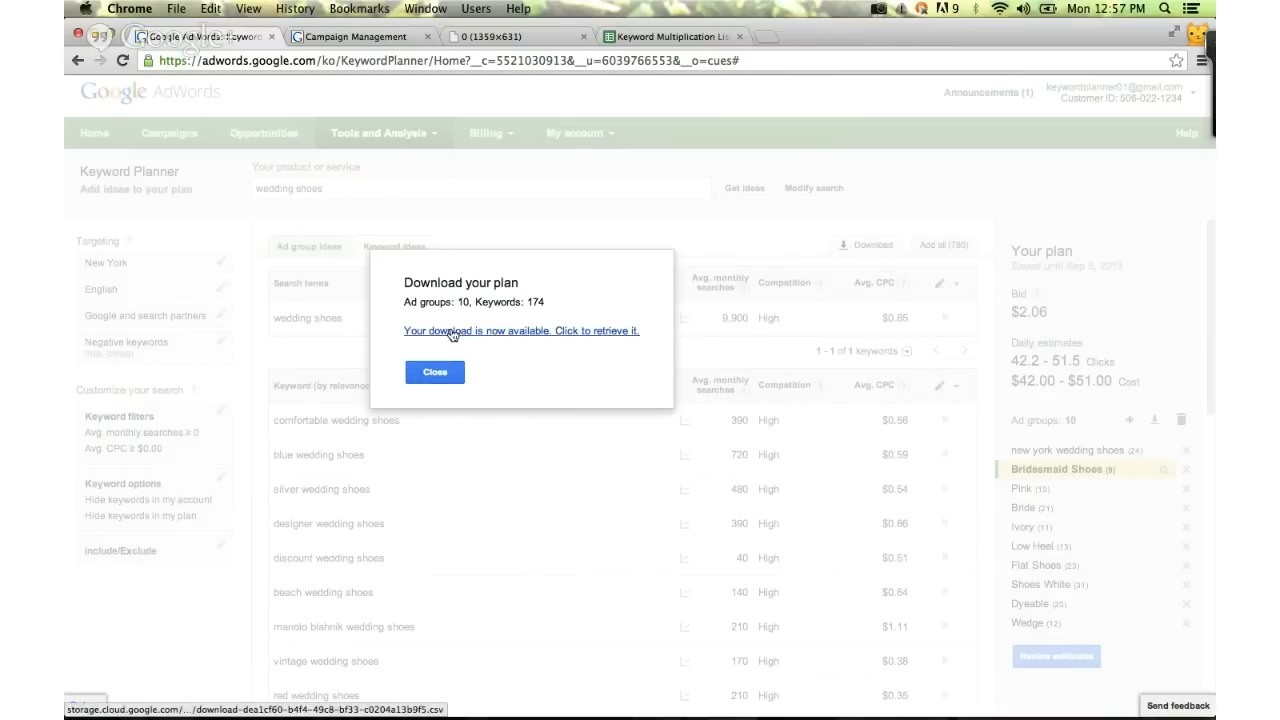
{"action": "left_click", "coordinate": [450, 333]}
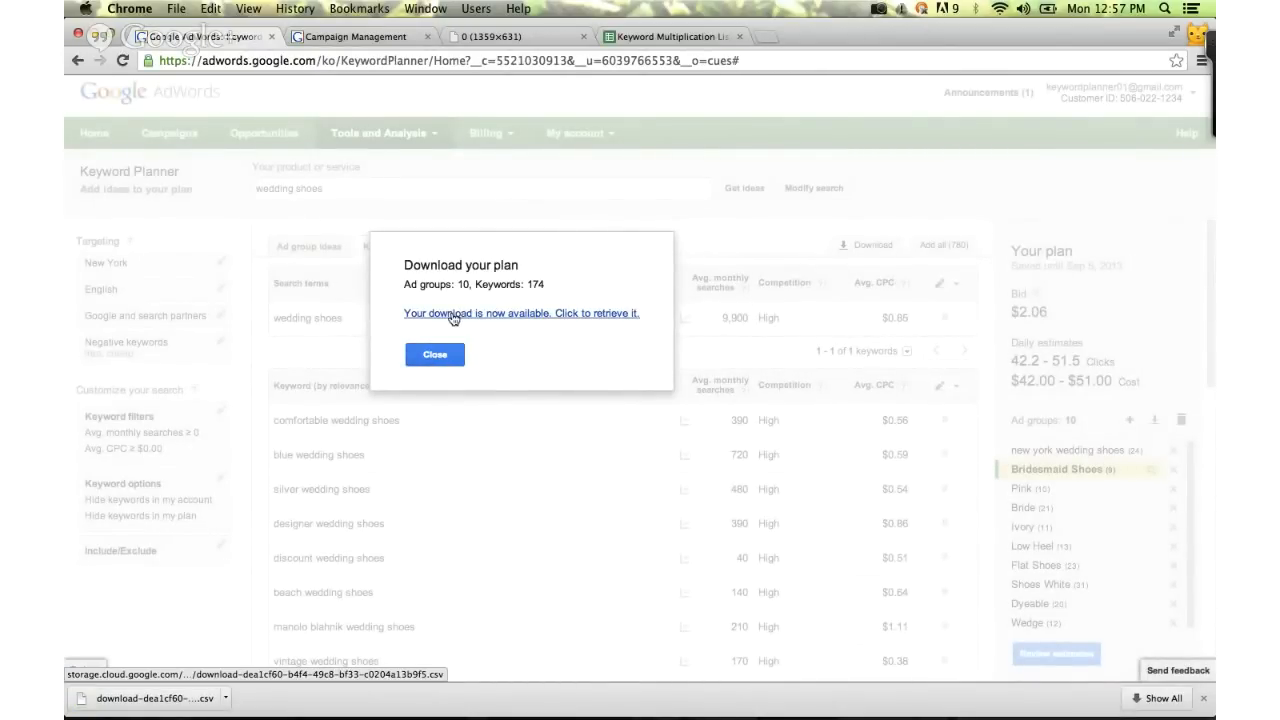
{"action": "left_click", "coordinate": [453, 316]}
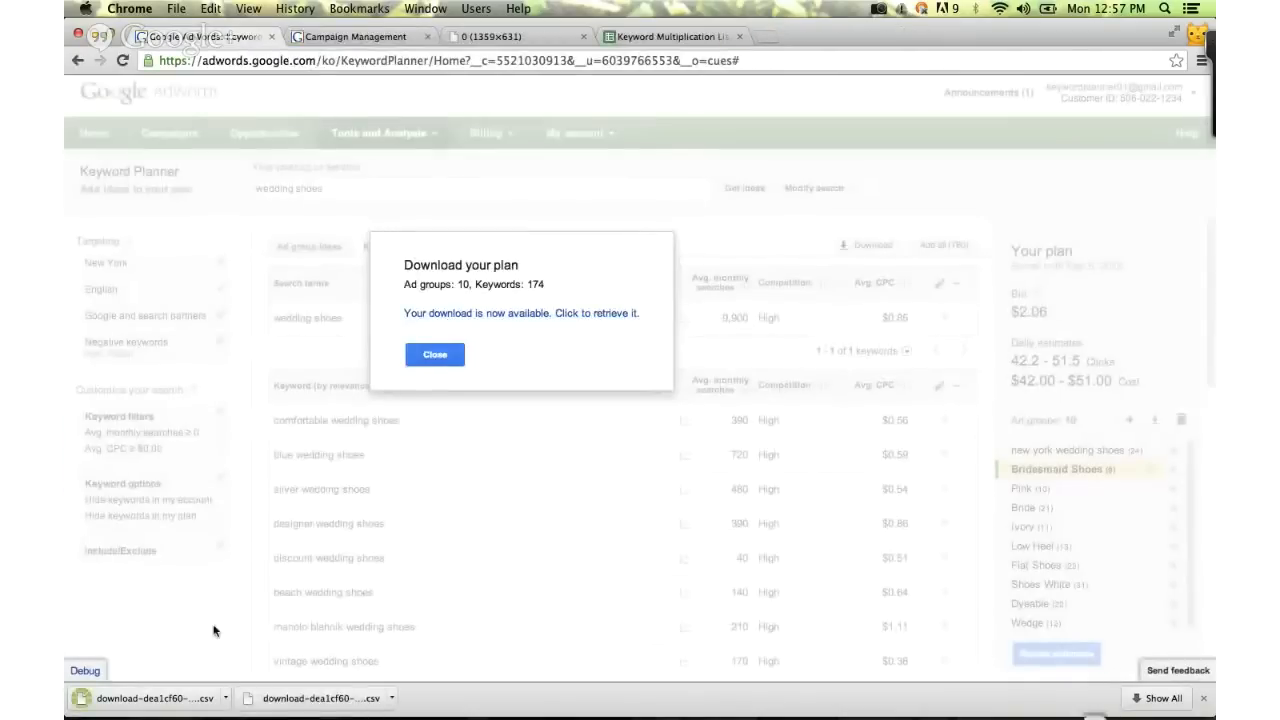
{"action": "left_click", "coordinate": [185, 702]}
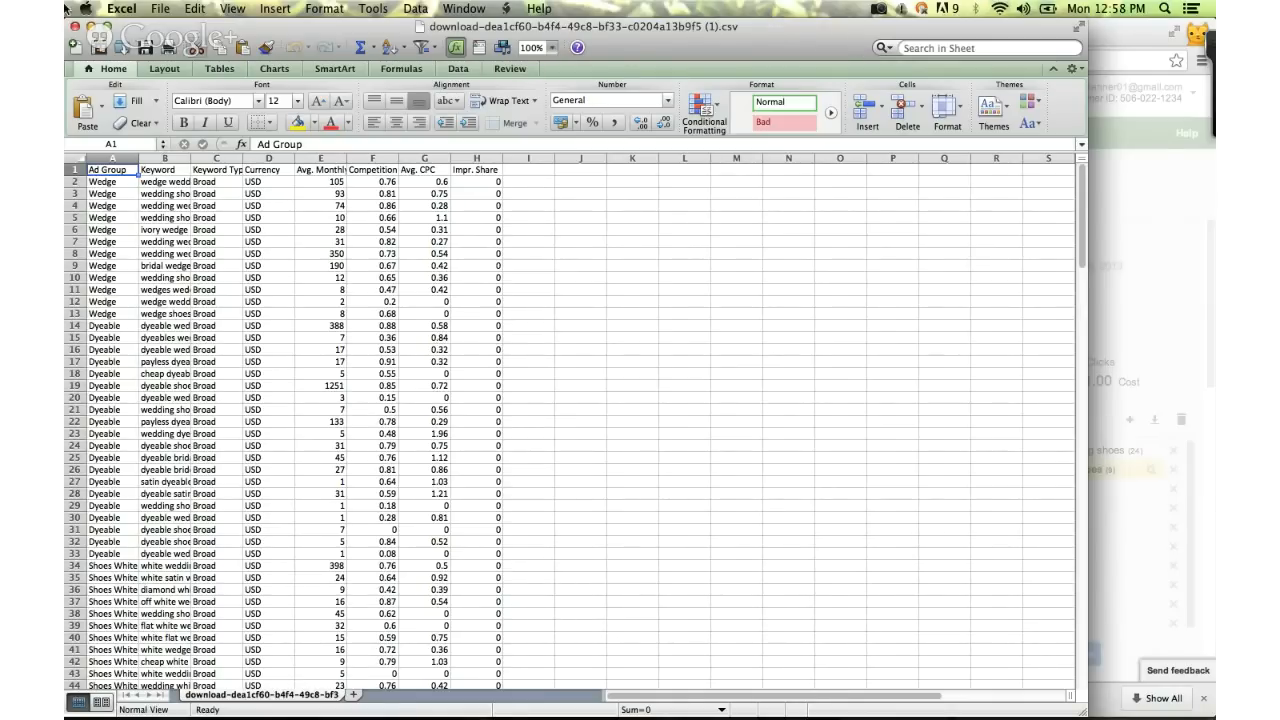
{"action": "left_click", "coordinate": [91, 27]}
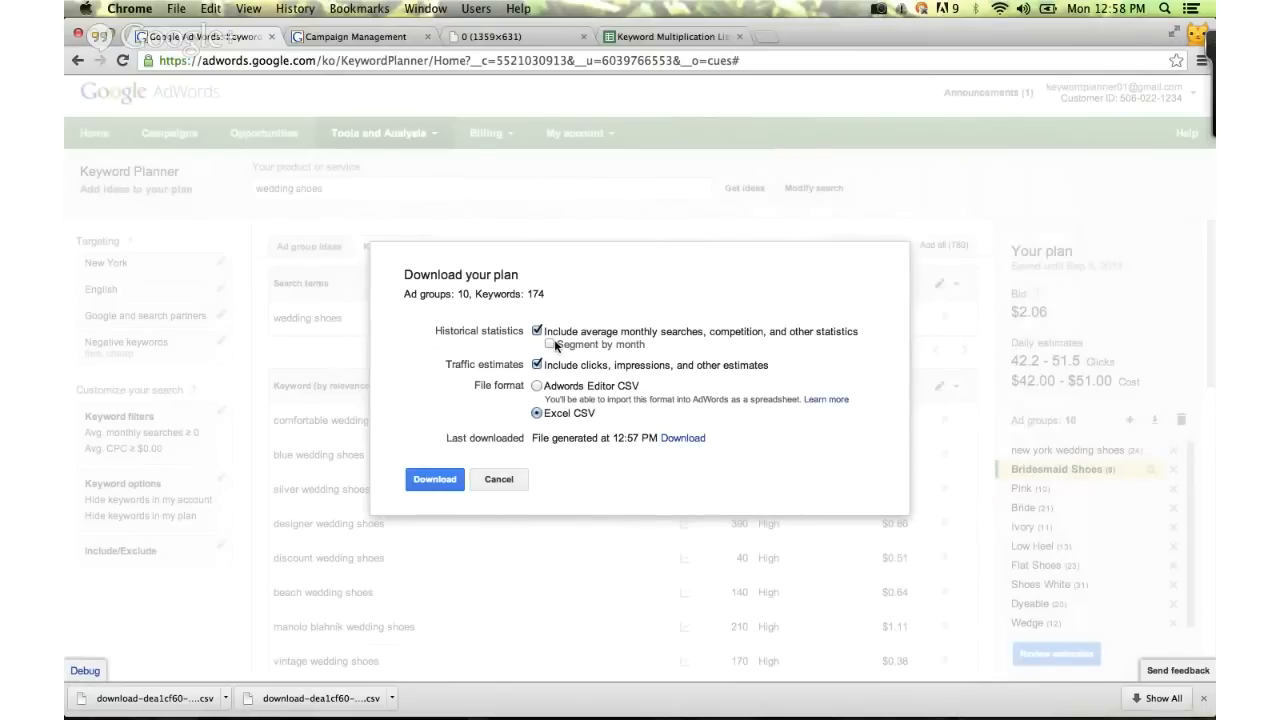
Download the plan as Excel CSV with historical statistics and traffic estimates included, and examine the file's columns in Excel.
{"action": "left_click", "coordinate": [430, 480]}
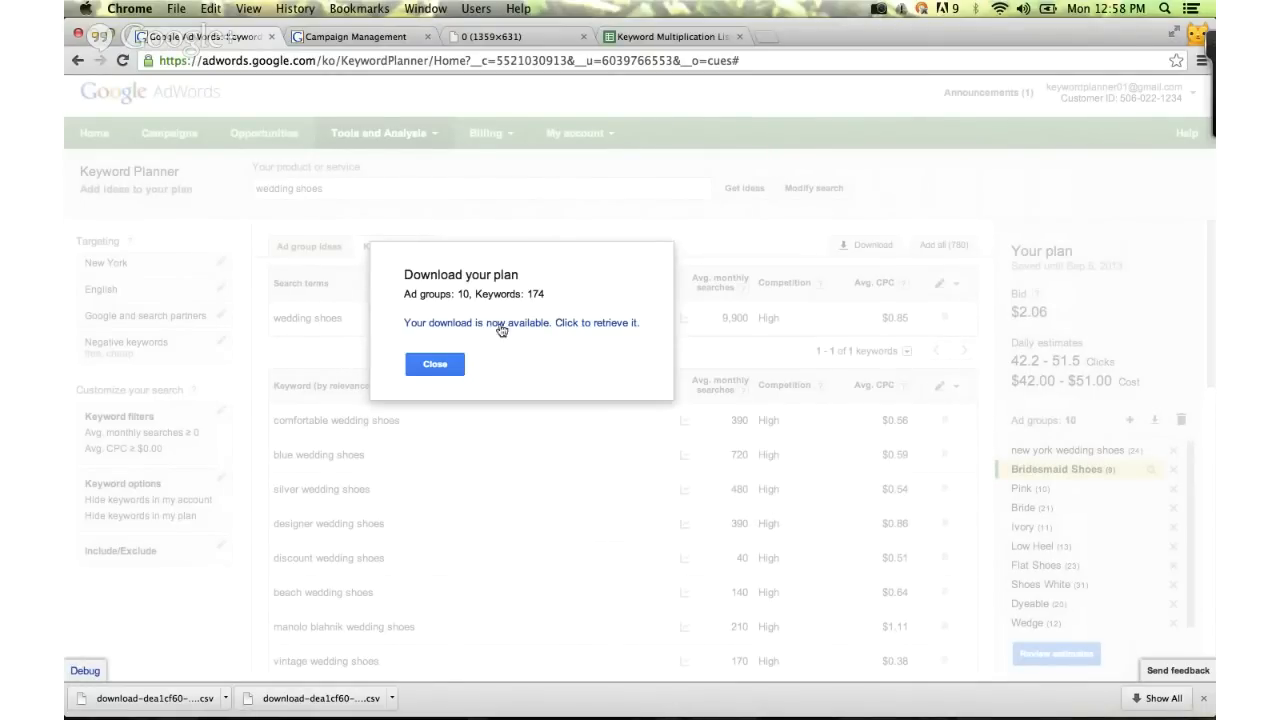
{"action": "left_click", "coordinate": [494, 323]}
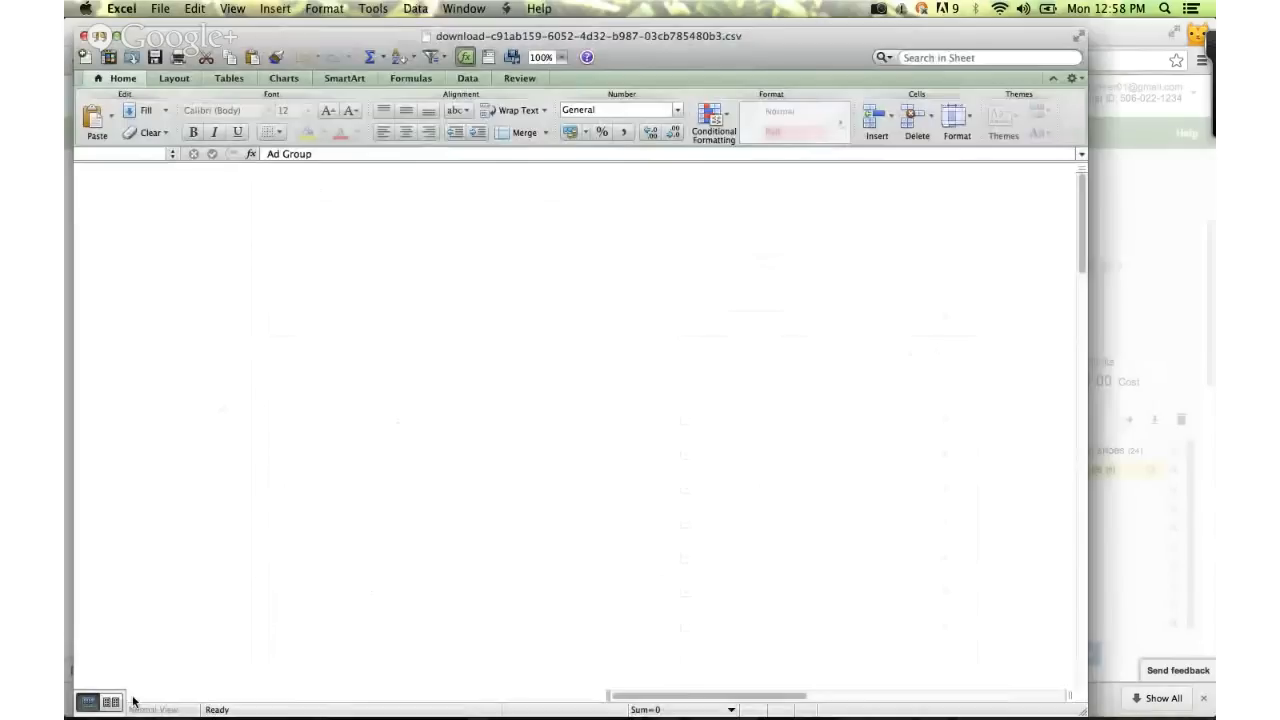
{"action": "left_click", "coordinate": [745, 179]}
{"action": "left_click", "coordinate": [798, 179]}
{"action": "left_click", "coordinate": [848, 180]}
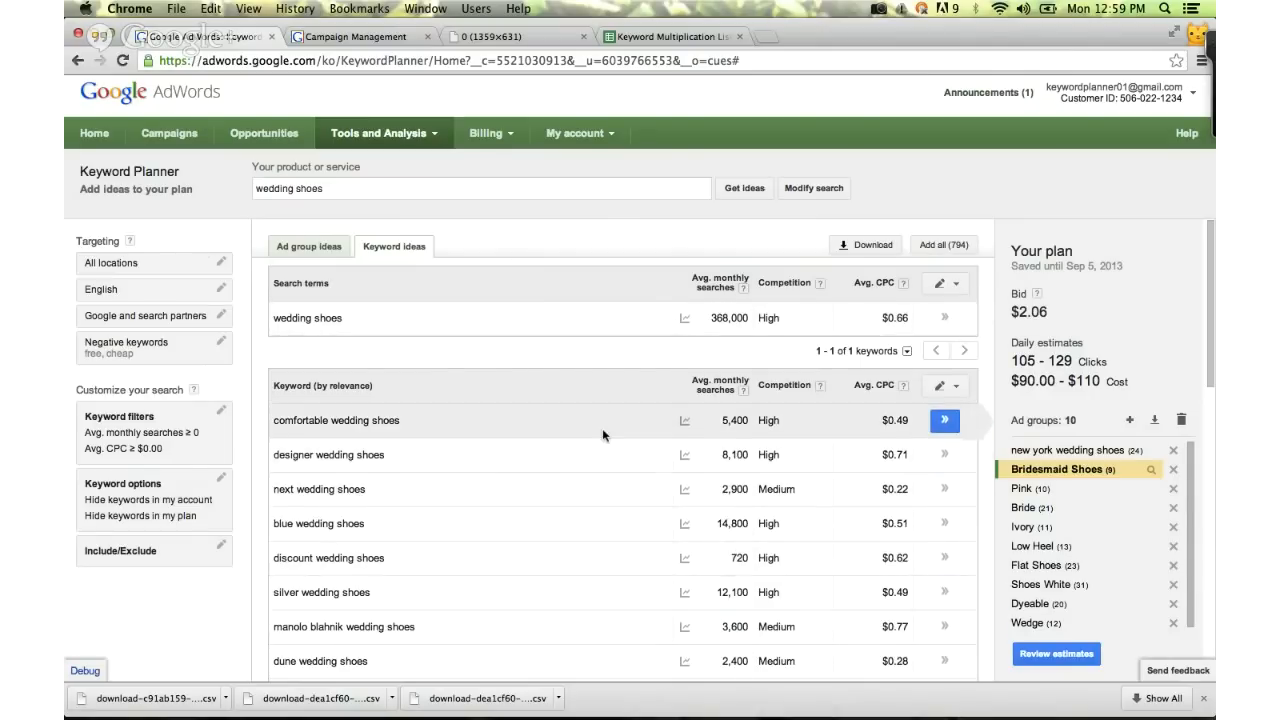
Examine the monthly search trend over the last 12 months for designer wedding shoes across all locations.
{"action": "mouse_move", "coordinate": [684, 455]}
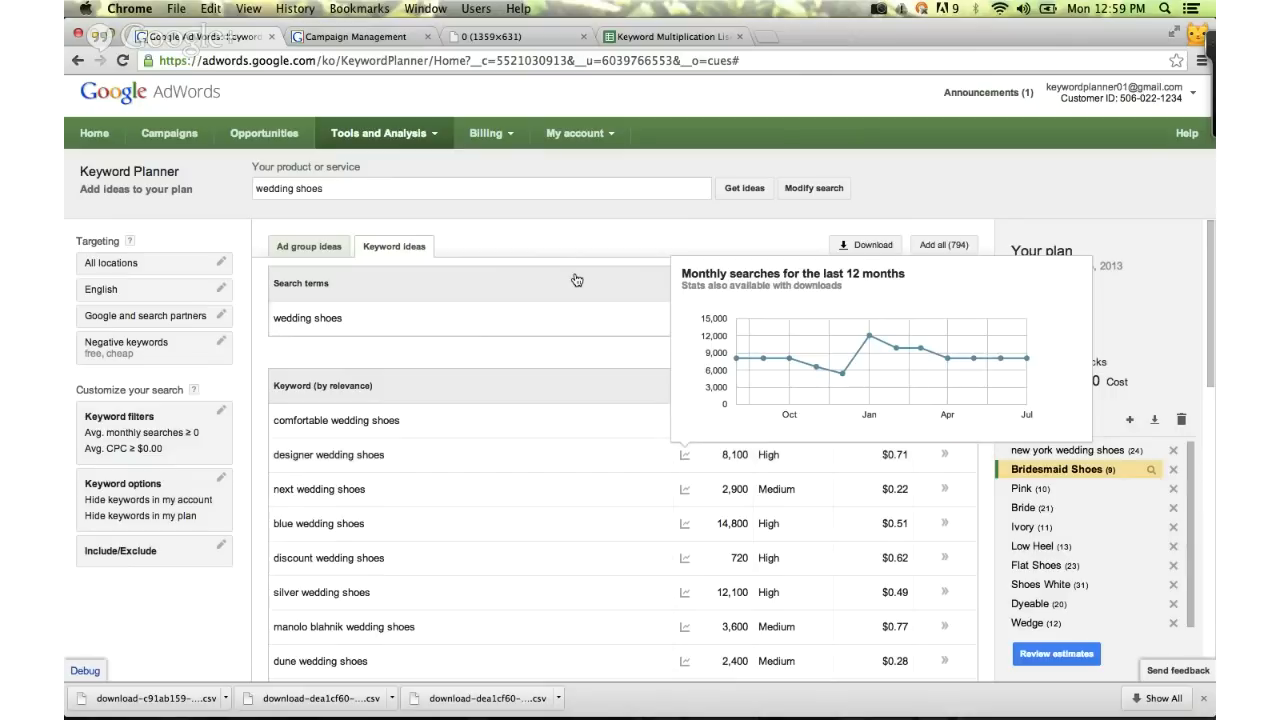